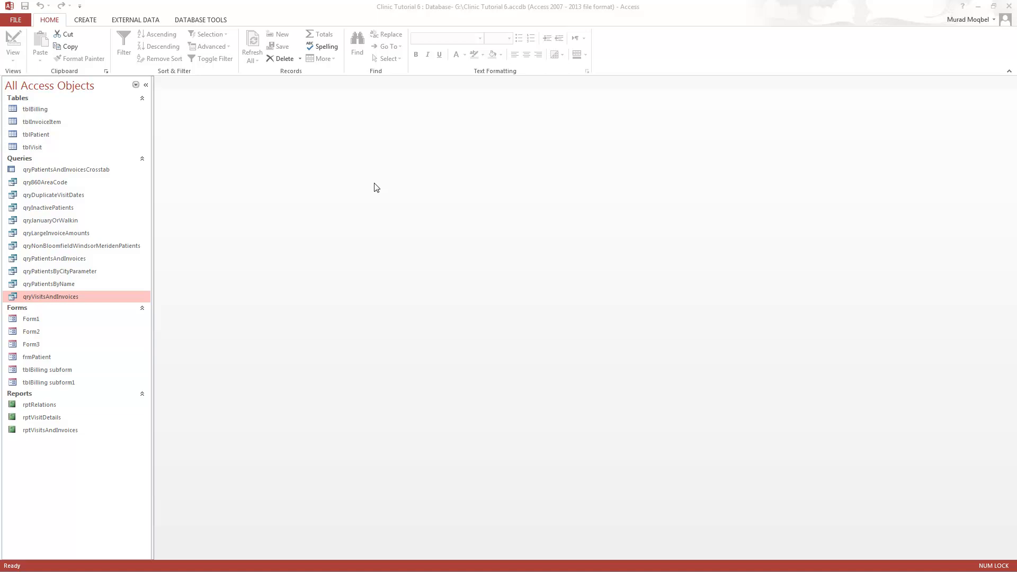
Open tblBilling in Design view and display the lookup properties of the InvoiceItemID field.
left_click(363, 189)
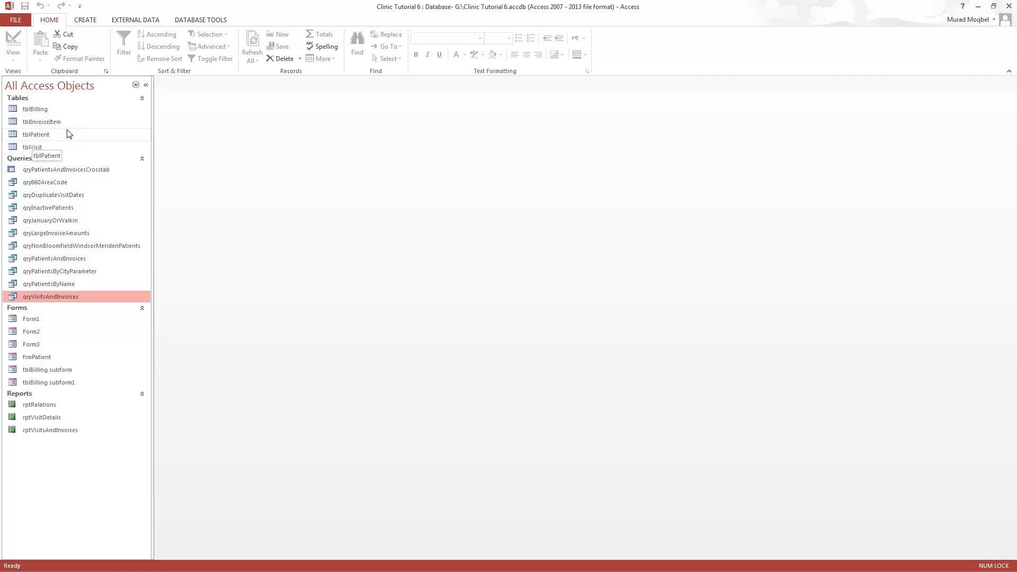
double_click(62, 109)
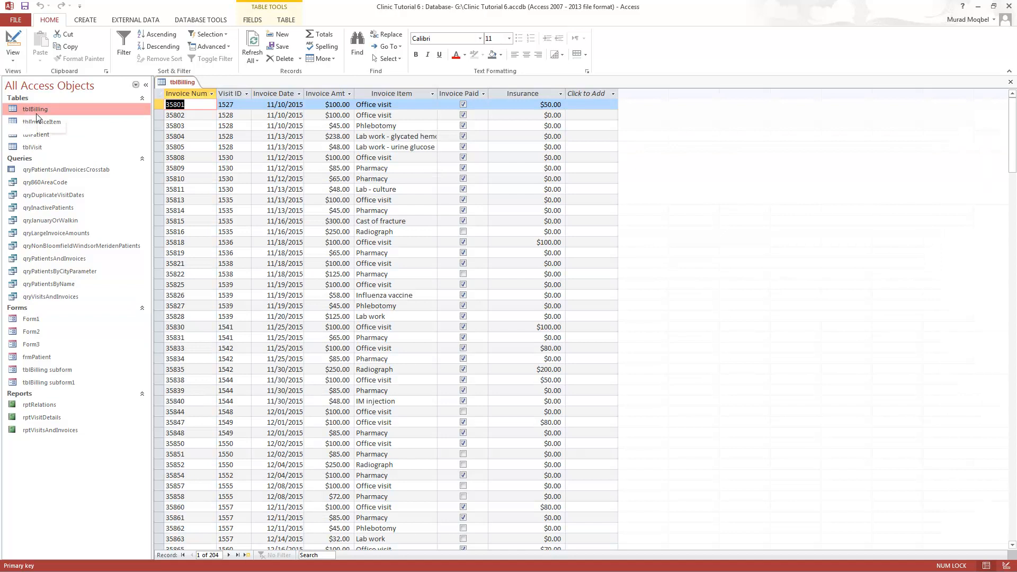
left_click(12, 41)
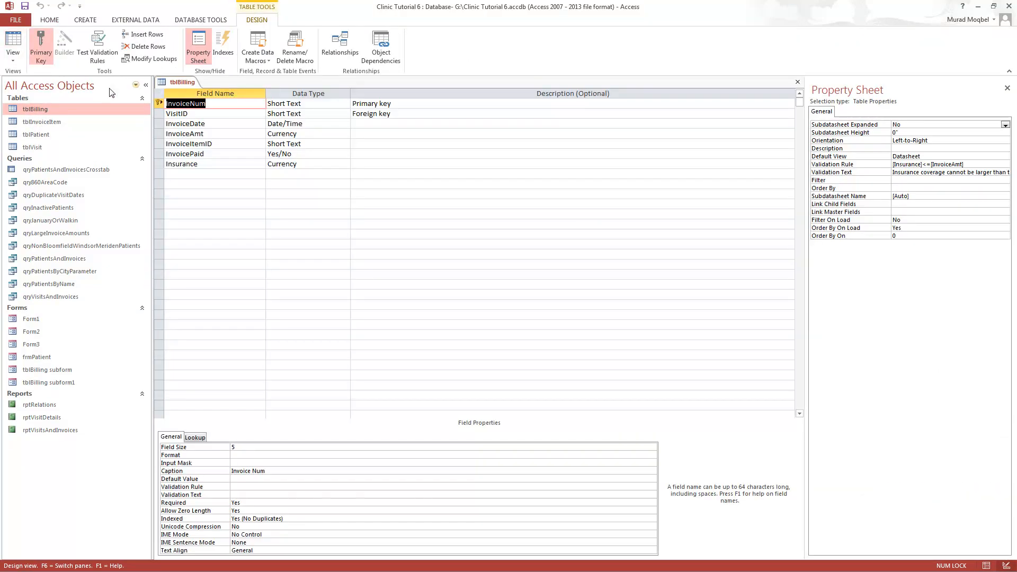
left_click(238, 143)
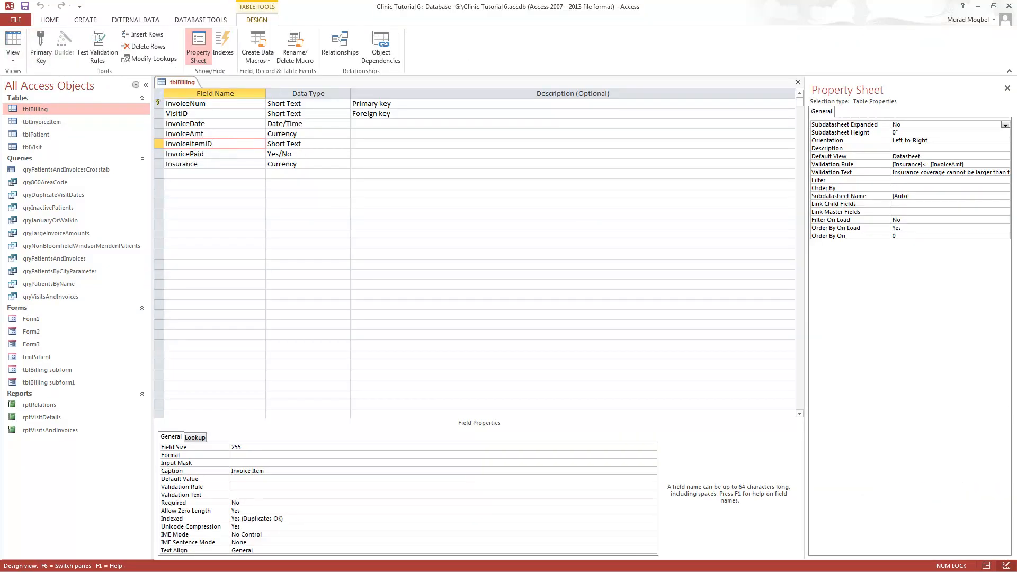
left_click(197, 437)
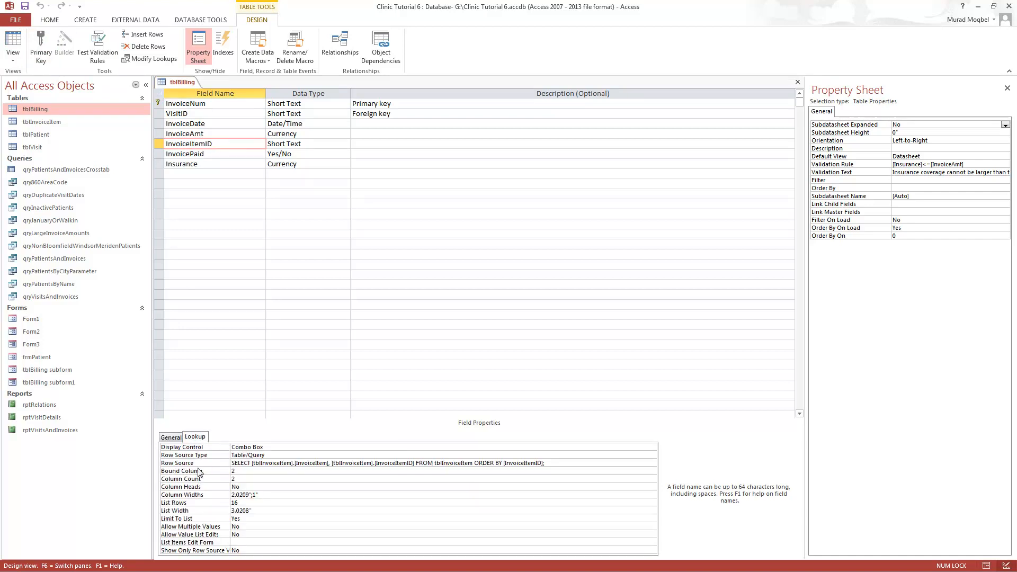
left_click(197, 438)
Choose Combo Box as the display control for the InvoiceItemID lookup.
left_click(275, 448)
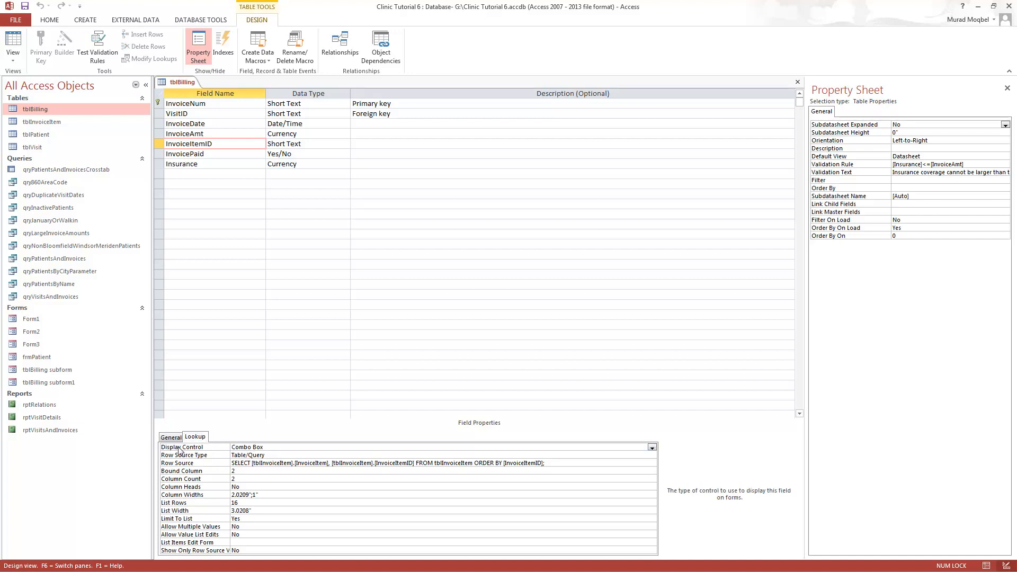
left_click(652, 447)
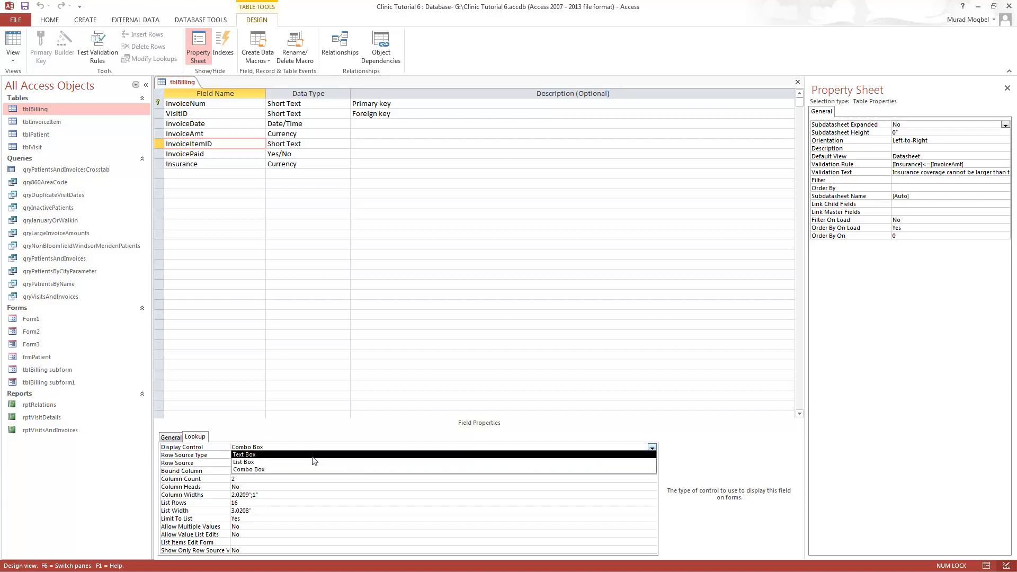
left_click(255, 470)
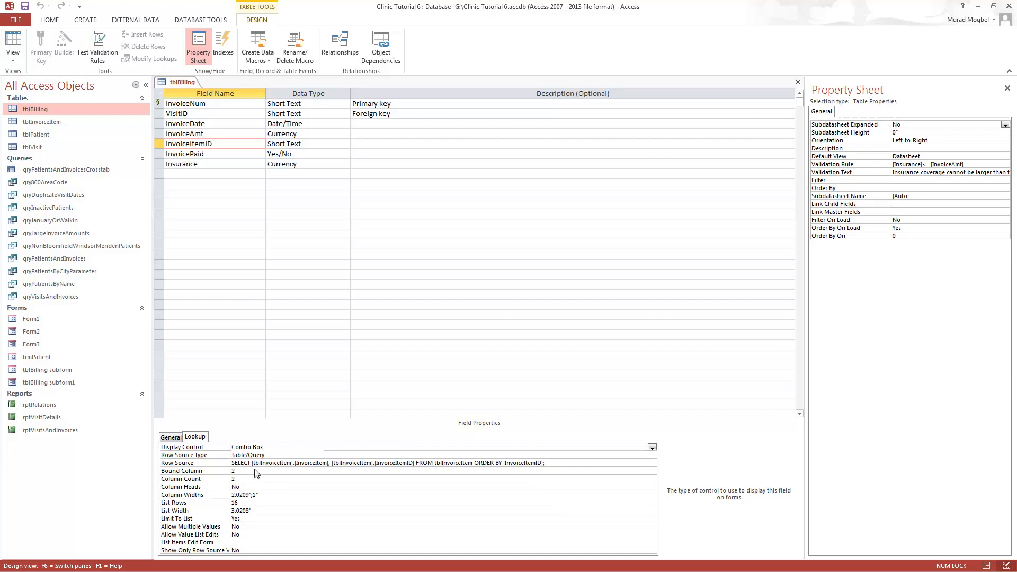
Save the tblBilling design and close the table.
right_click(176, 84)
left_click(194, 93)
right_click(187, 84)
left_click(211, 107)
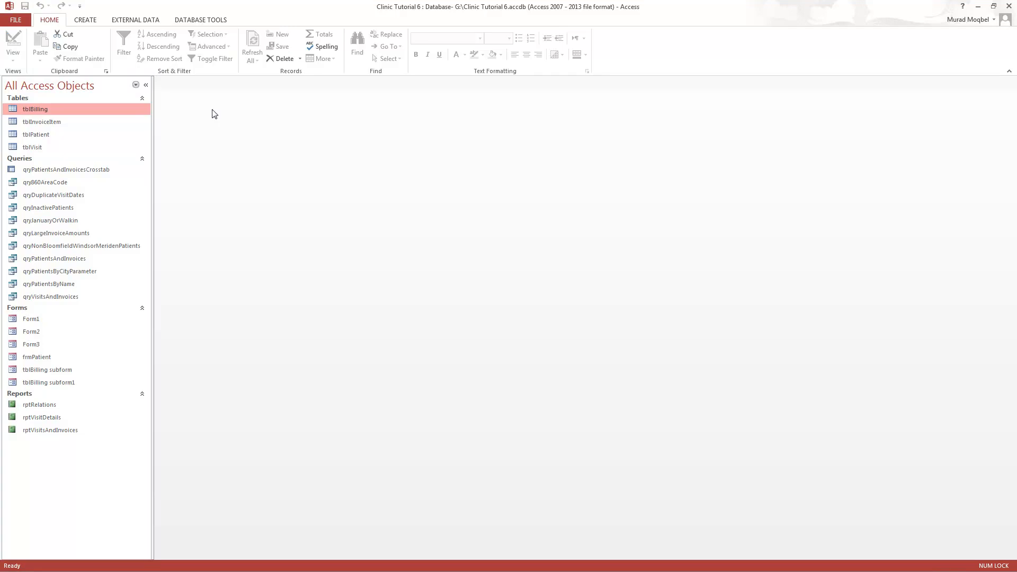
Open the database's relationships diagram.
left_click(181, 21)
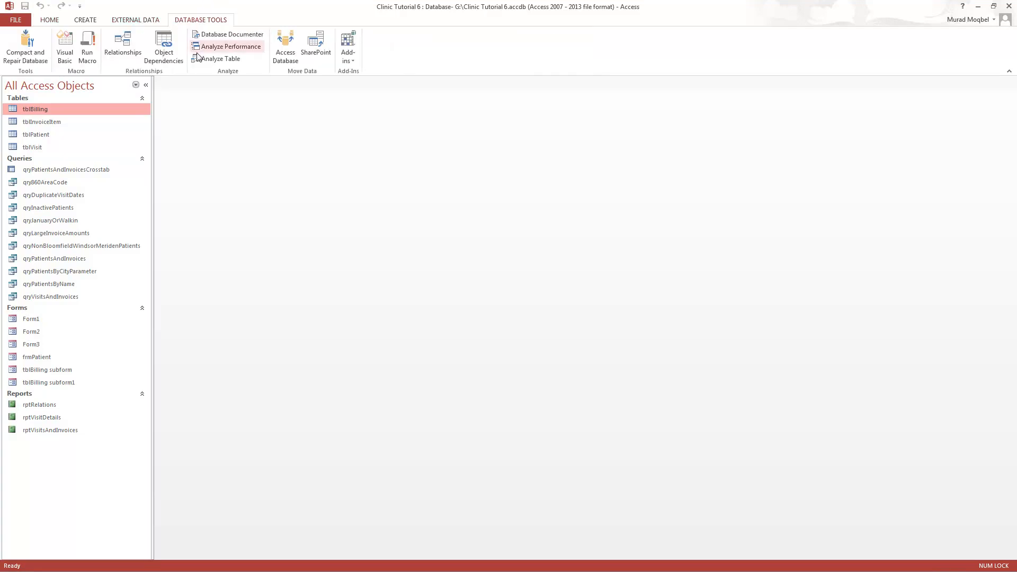
left_click(125, 47)
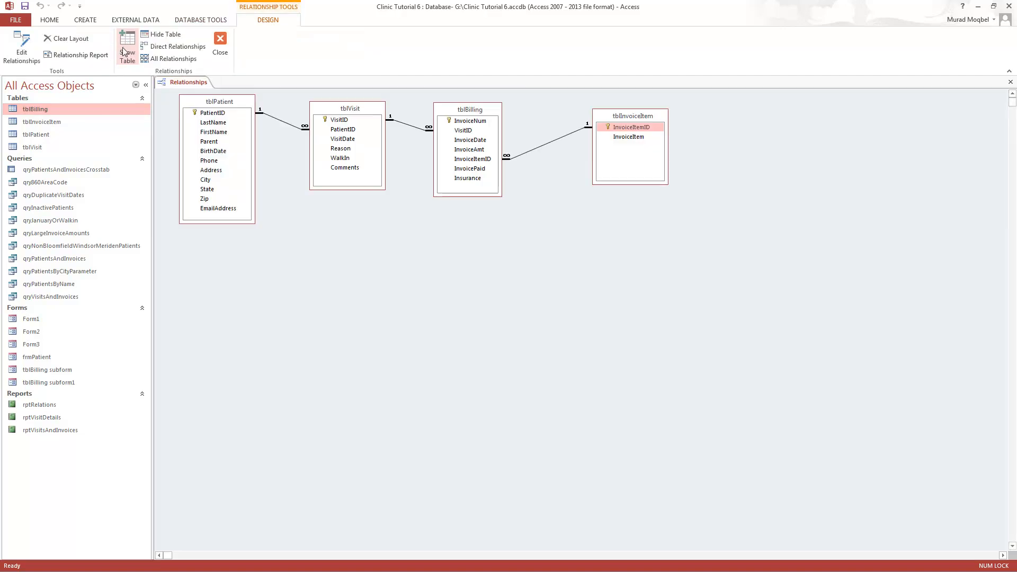
Turn off referential integrity for the relationship between tblInvoiceItem and tblBilling.
right_click(543, 147)
left_click(562, 152)
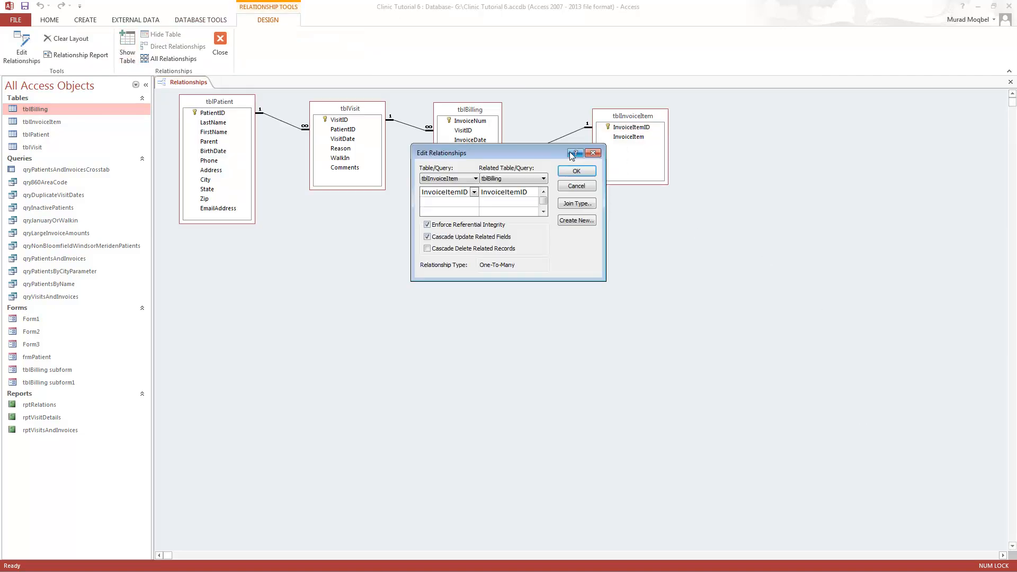
left_click(427, 225)
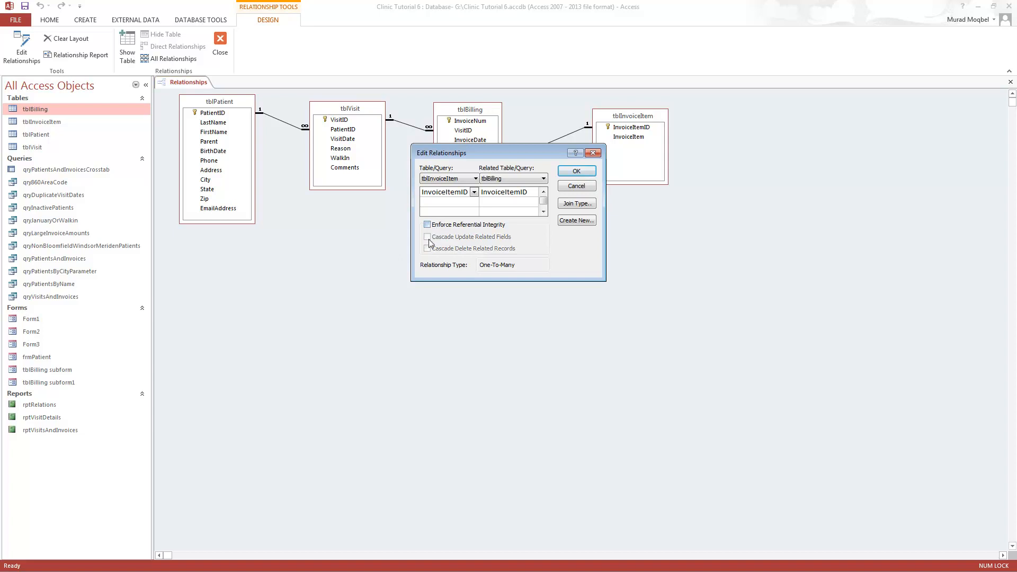
left_click(579, 172)
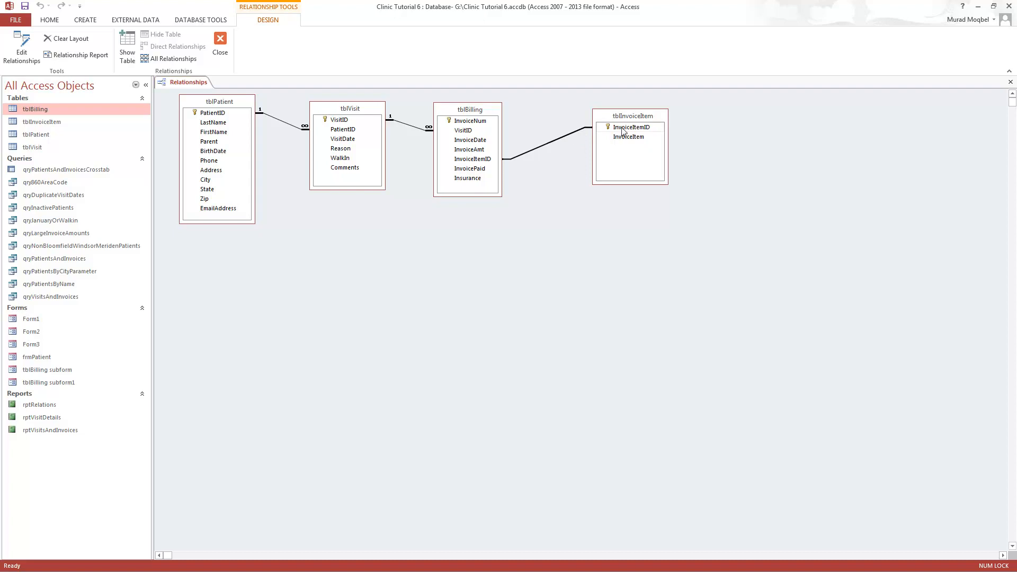
right_click(550, 145)
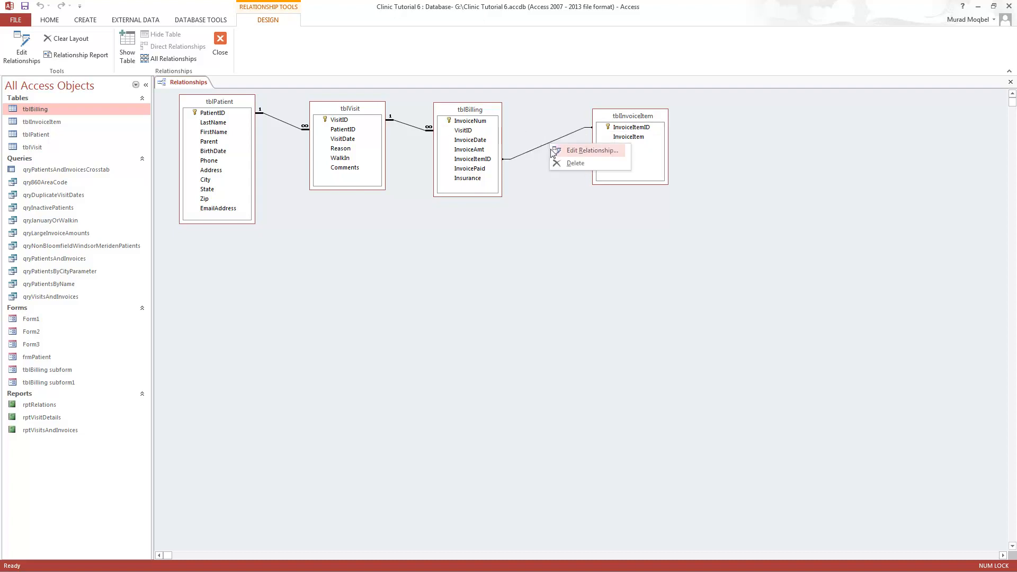
left_click(588, 152)
left_click(594, 152)
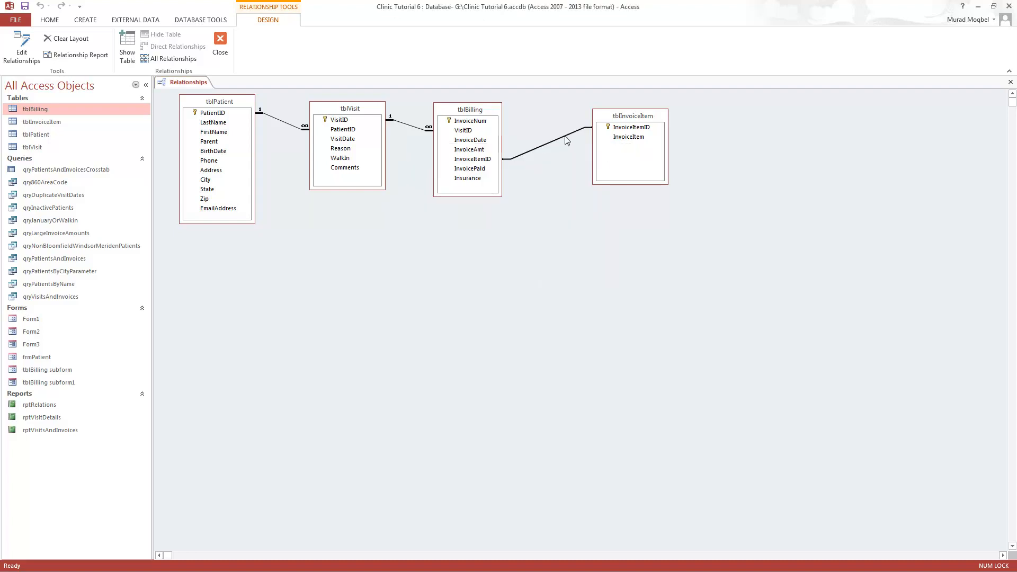
Enforce referential integrity with Cascade Update Related Fields on the tblInvoiceItem–tblBilling relationship, and close the relationships diagram.
right_click(564, 137)
left_click(589, 143)
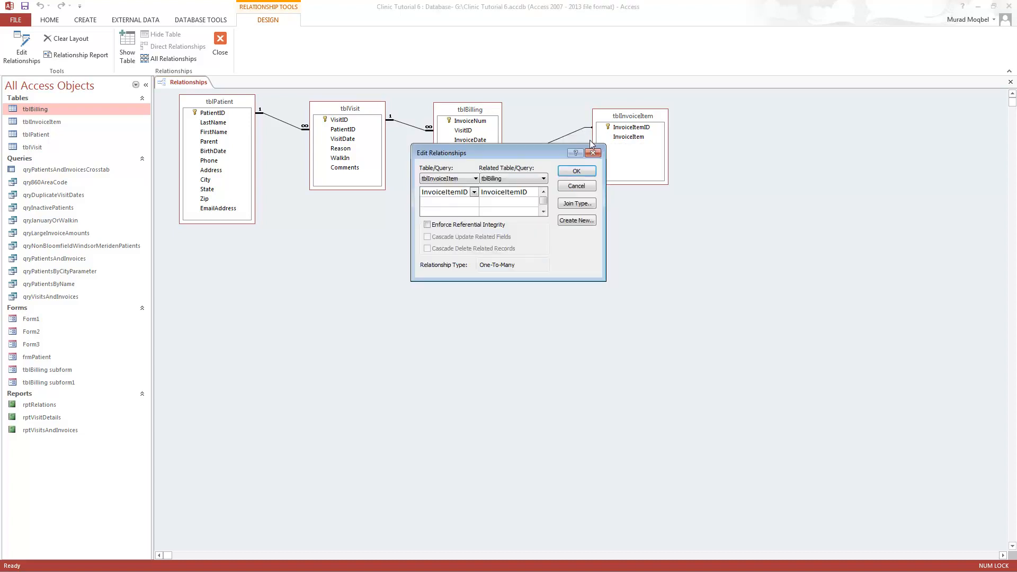
left_click(427, 224)
left_click(427, 236)
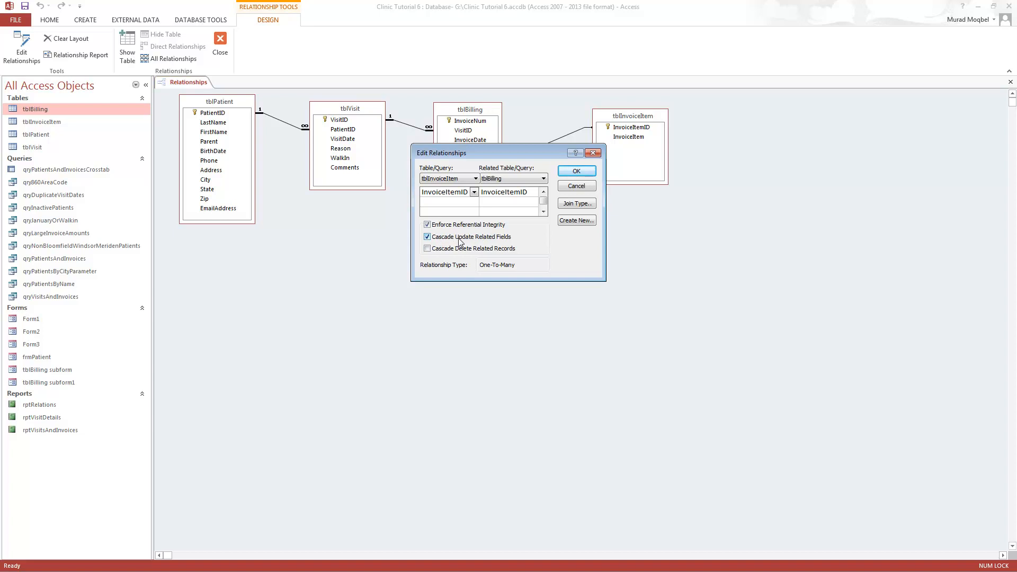
left_click_drag(526, 156, 545, 268)
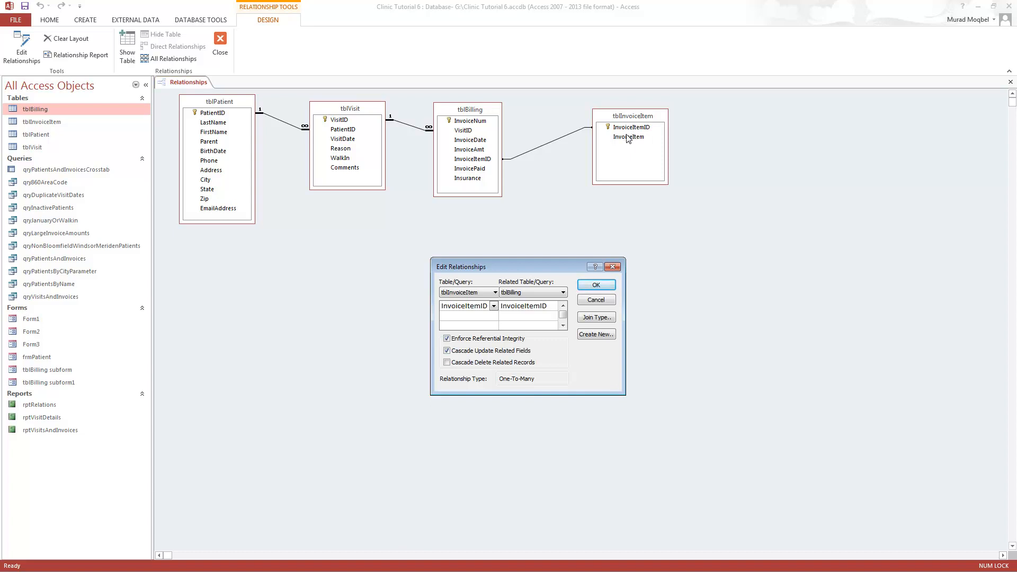
left_click(473, 160)
left_click(593, 287)
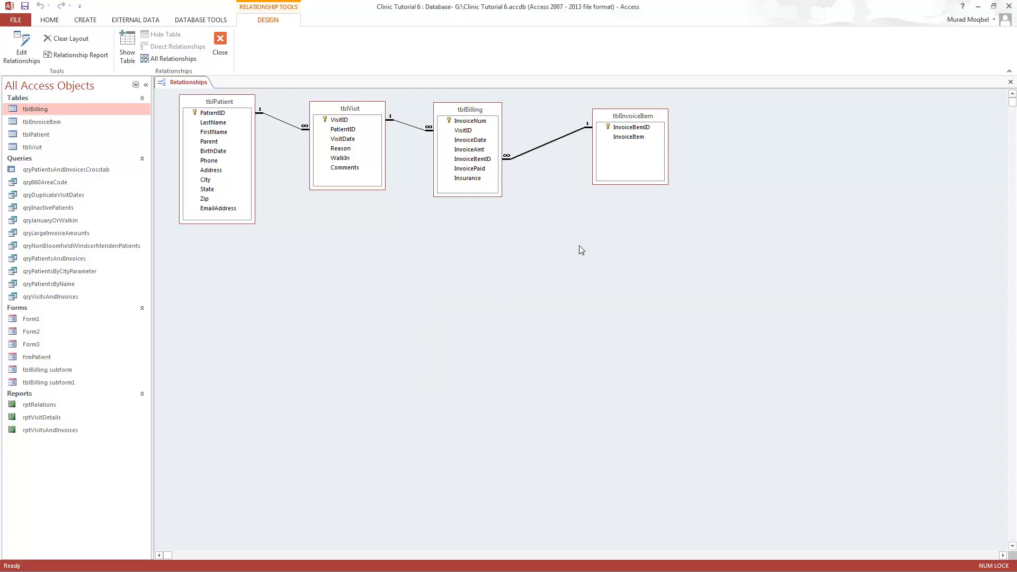
right_click(203, 83)
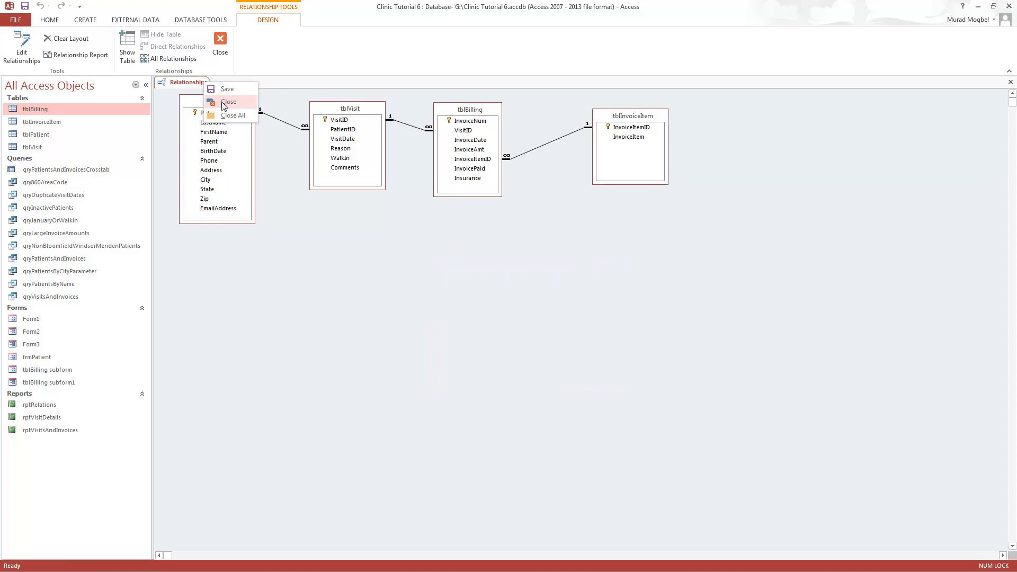
left_click(223, 106)
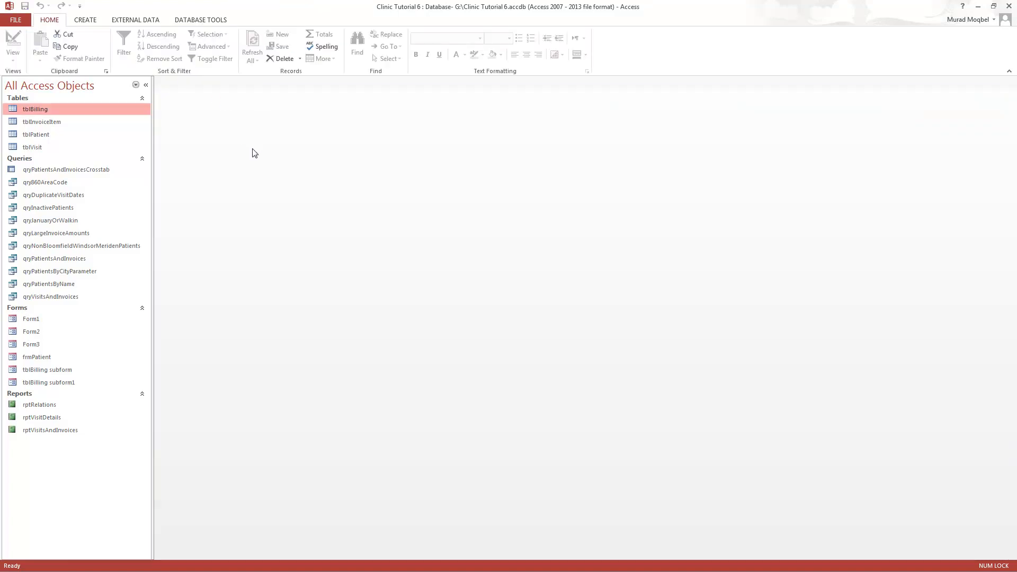
Reopen the relationships diagram and generate a relationship report from it in landscape orientation.
left_click(89, 21)
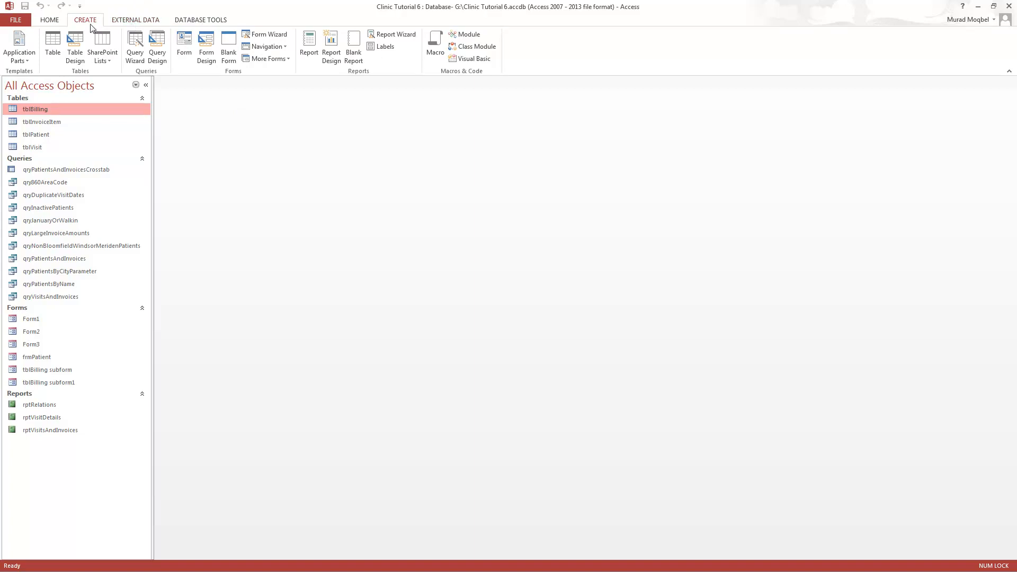
left_click(178, 19)
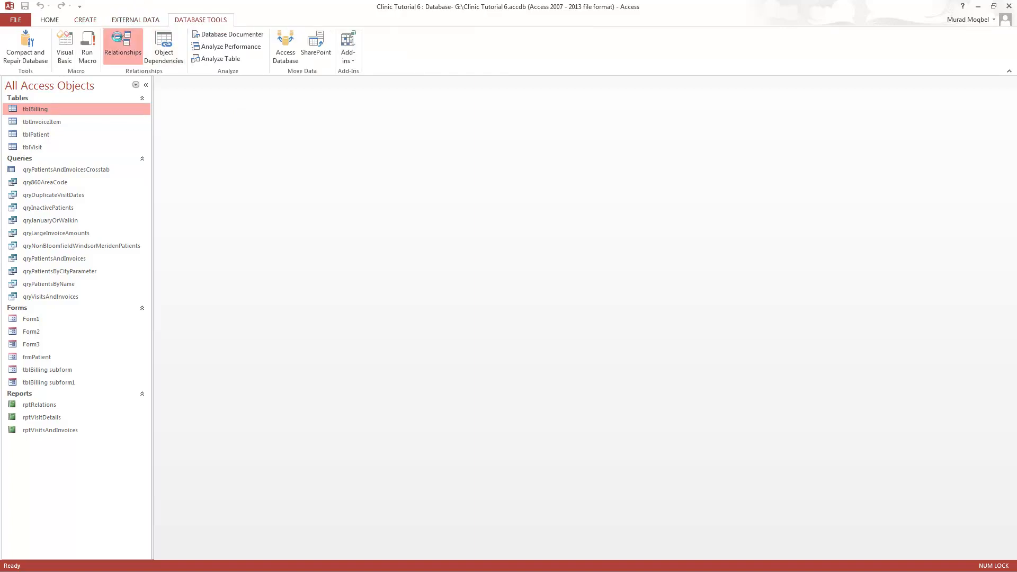
left_click(122, 42)
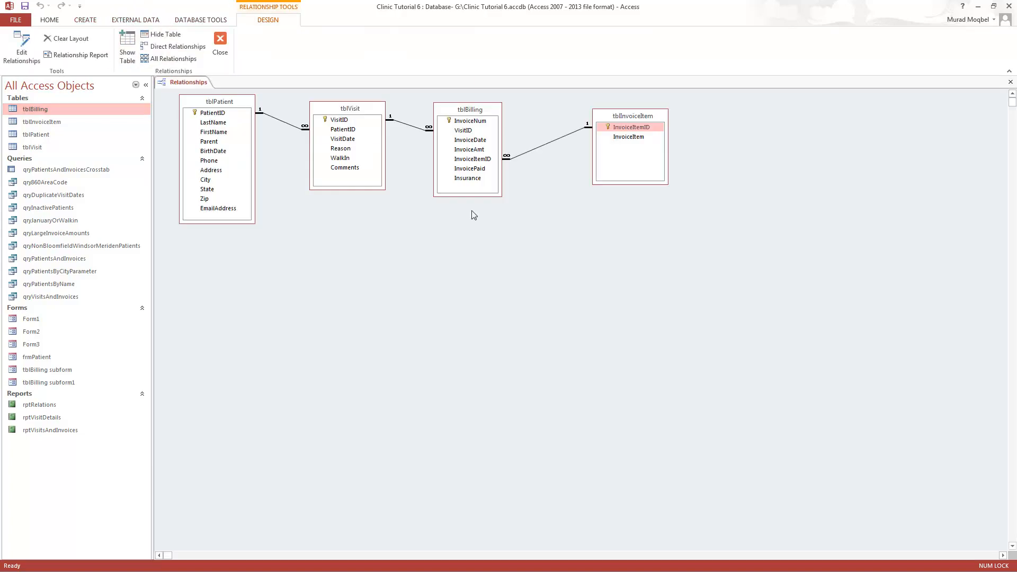
left_click(77, 59)
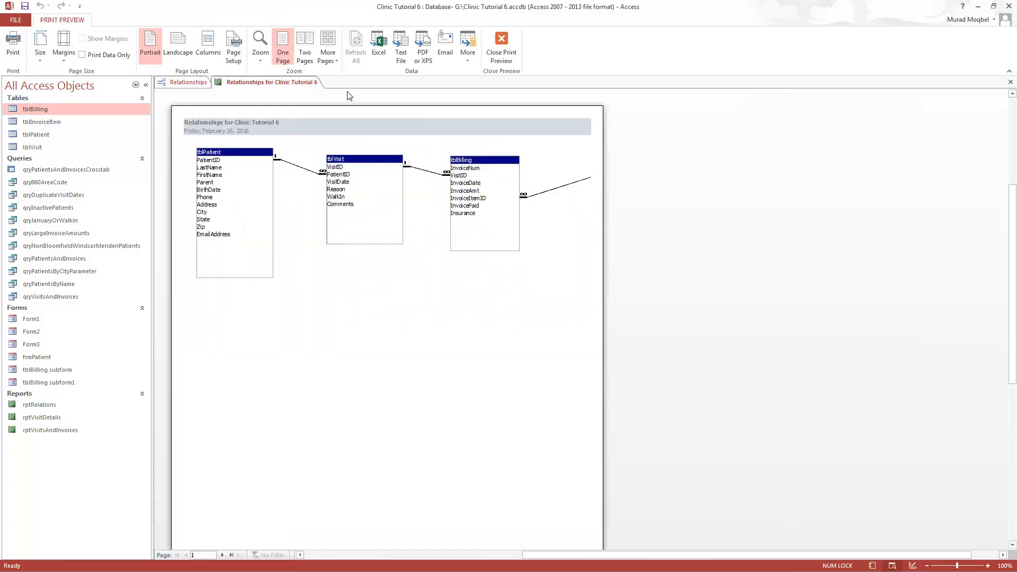
left_click(173, 45)
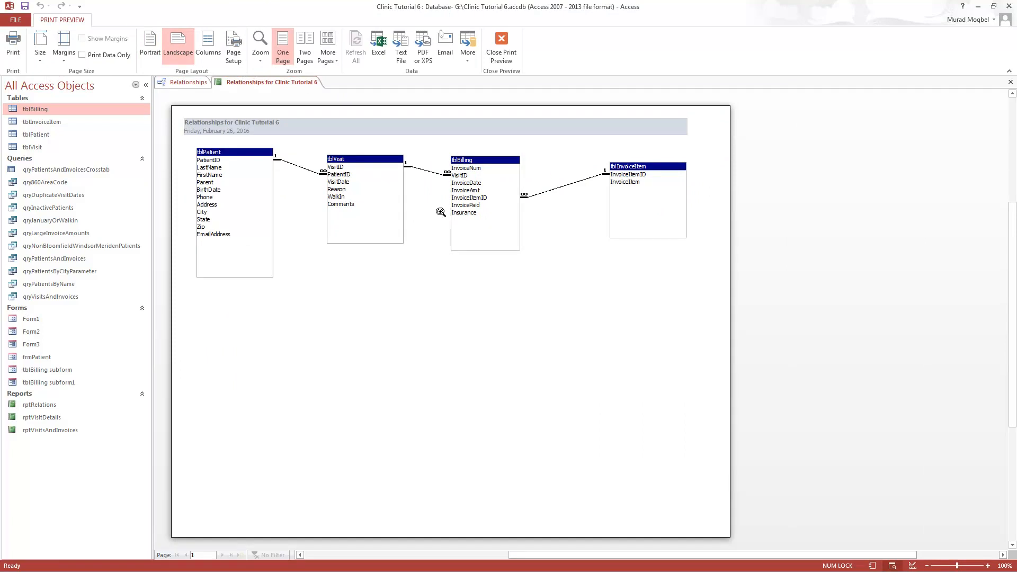
Switch back to the relationships diagram to review its design commands and return to the report preview.
left_click(189, 82)
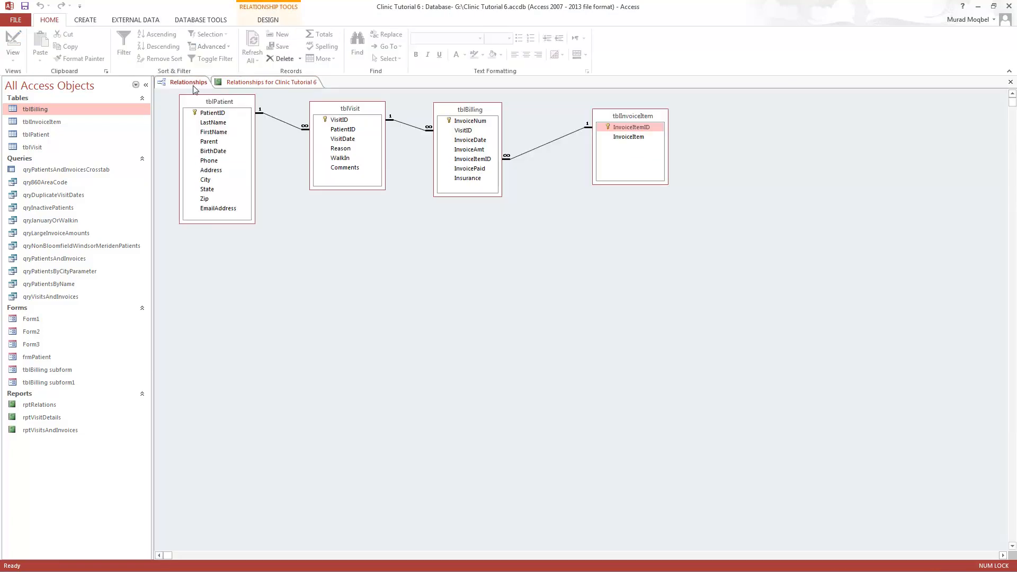
left_click(275, 21)
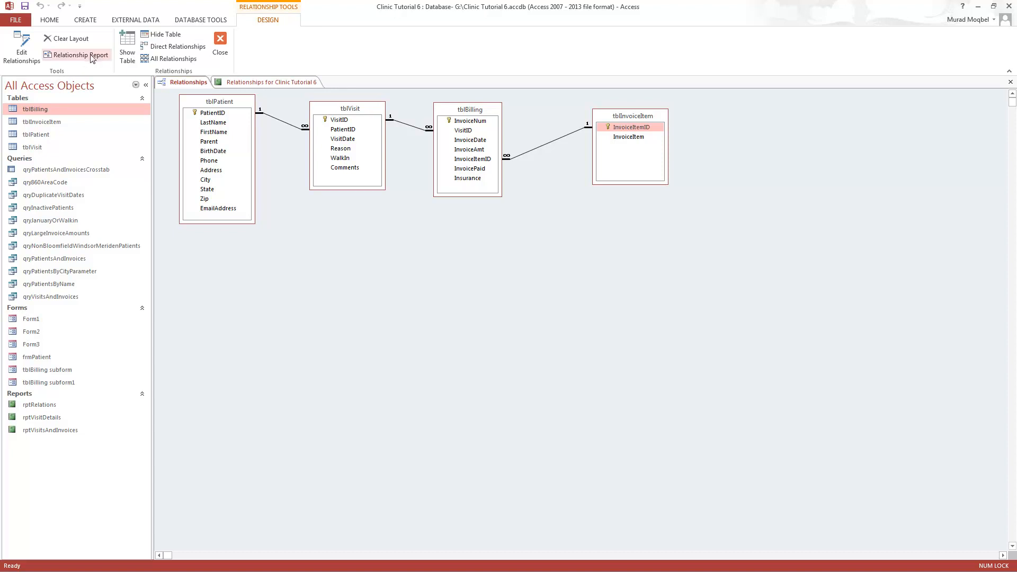
left_click(242, 82)
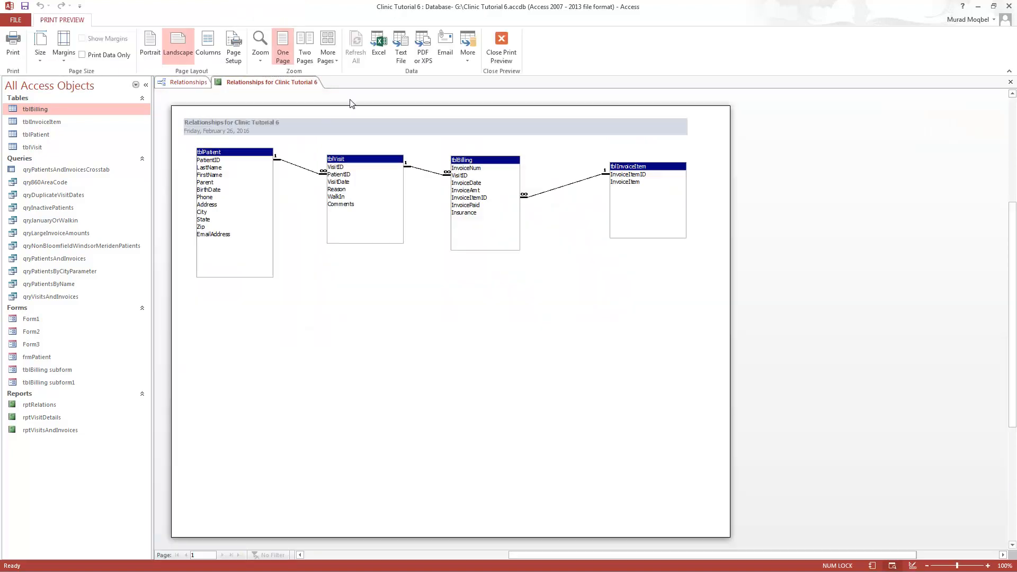
right_click(268, 82)
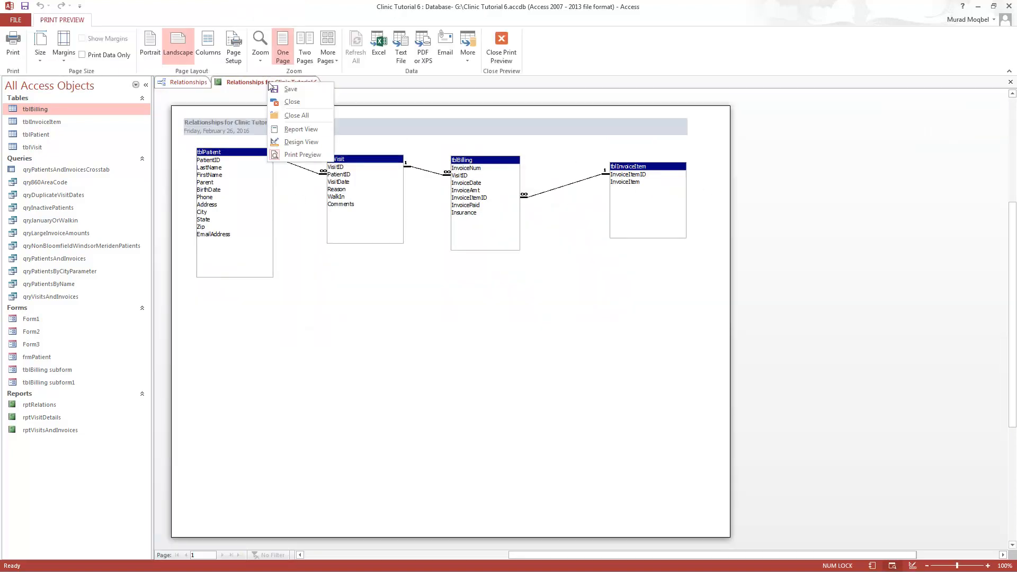
left_click(488, 6)
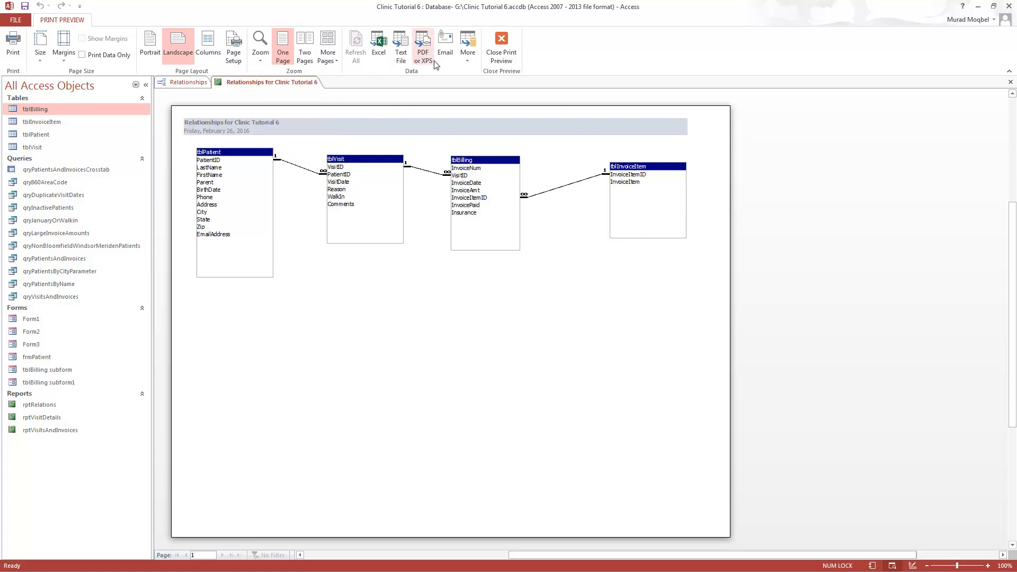
left_click(421, 47)
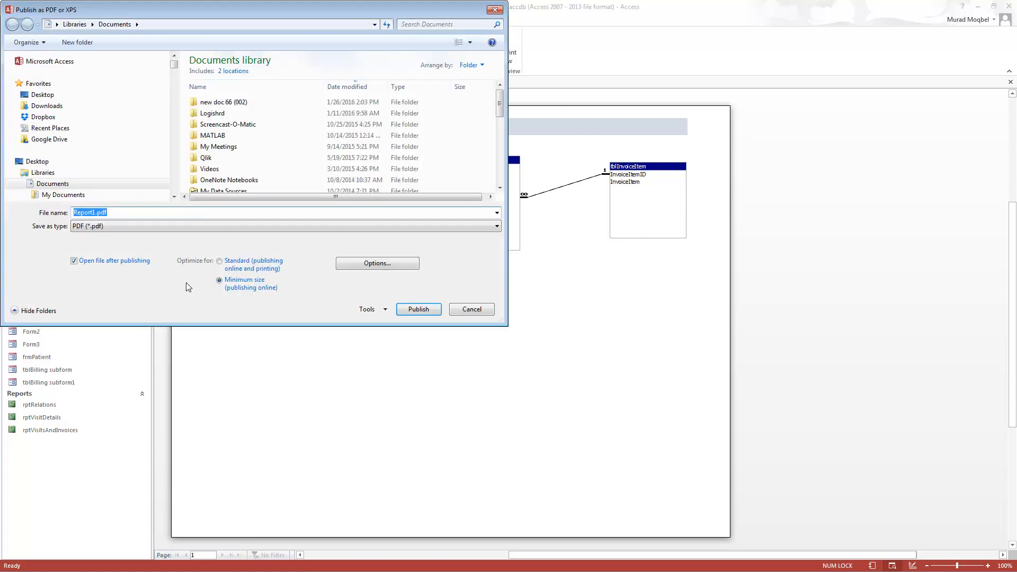
left_click(490, 311)
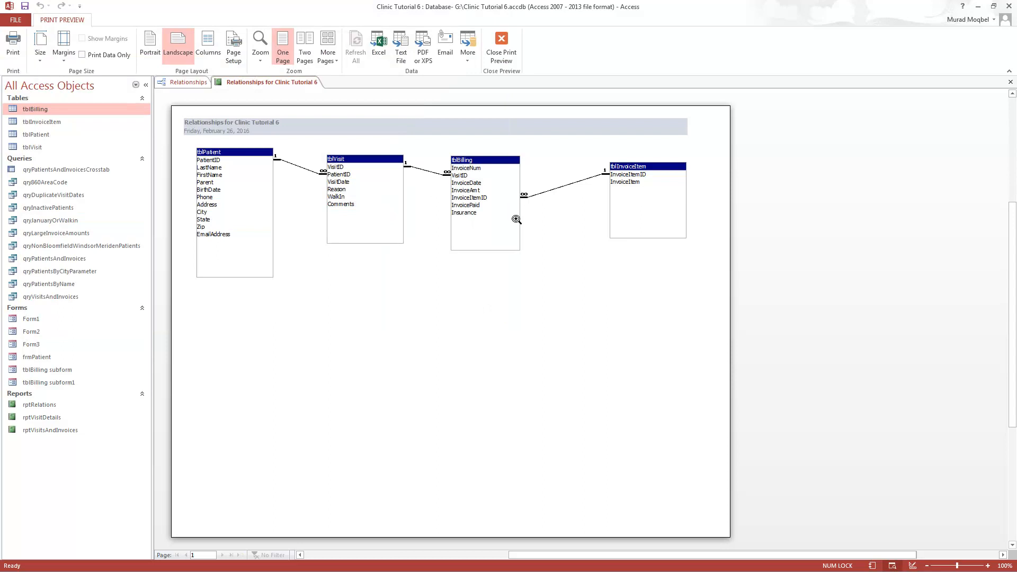
Close the relationship report without saving it.
right_click(235, 84)
left_click(268, 105)
left_click(523, 321)
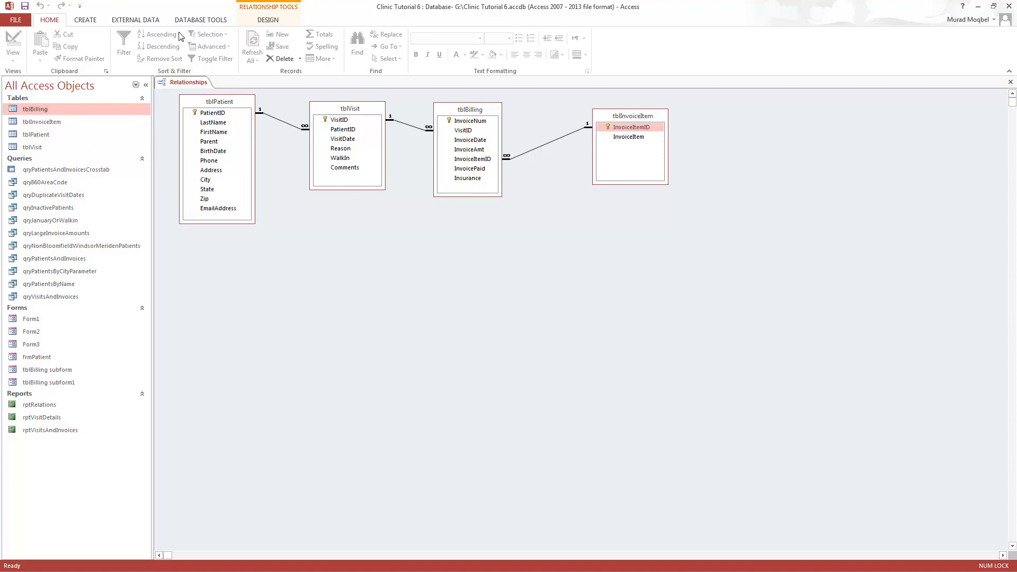
Open the Database Documenter and look through its queries, forms, reports and all-object listings before returning to the tables.
left_click(199, 22)
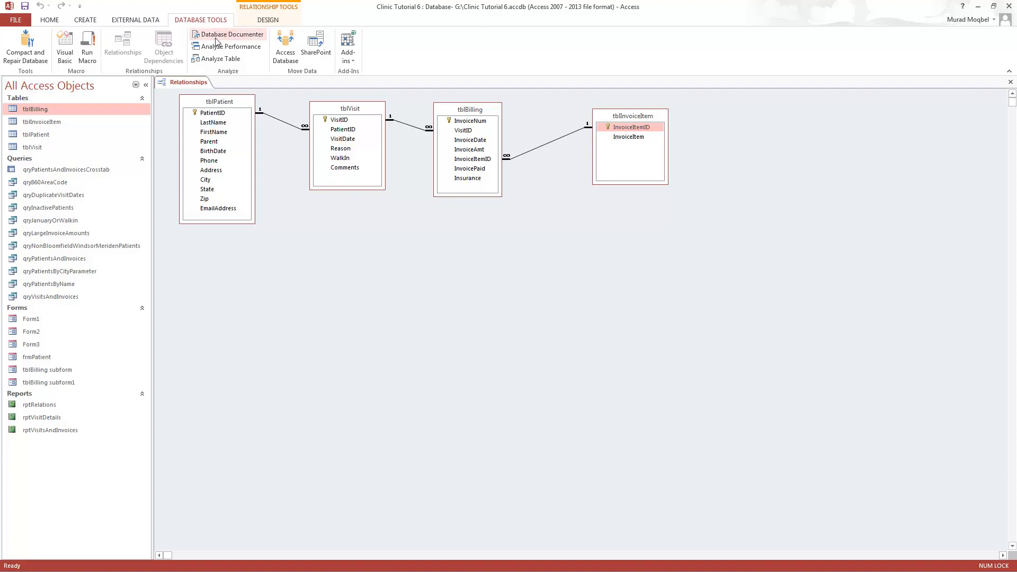
left_click(232, 36)
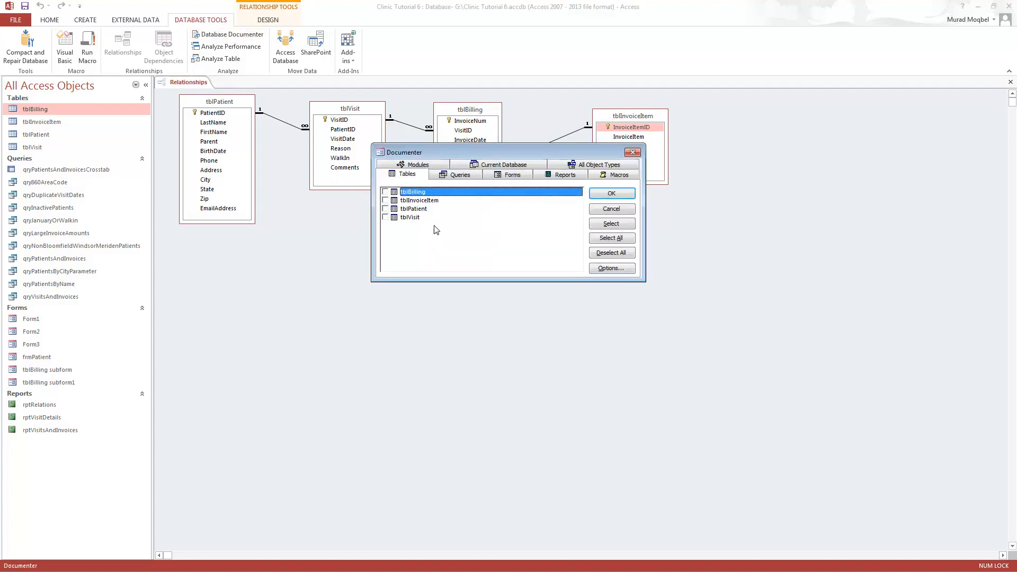
left_click(449, 176)
left_click(504, 179)
left_click(550, 178)
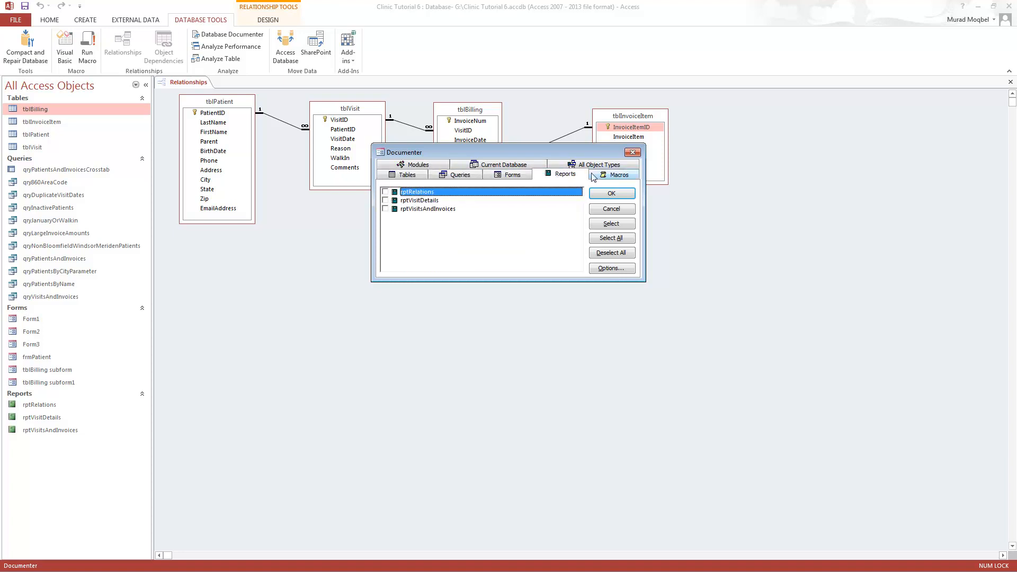
left_click(405, 177)
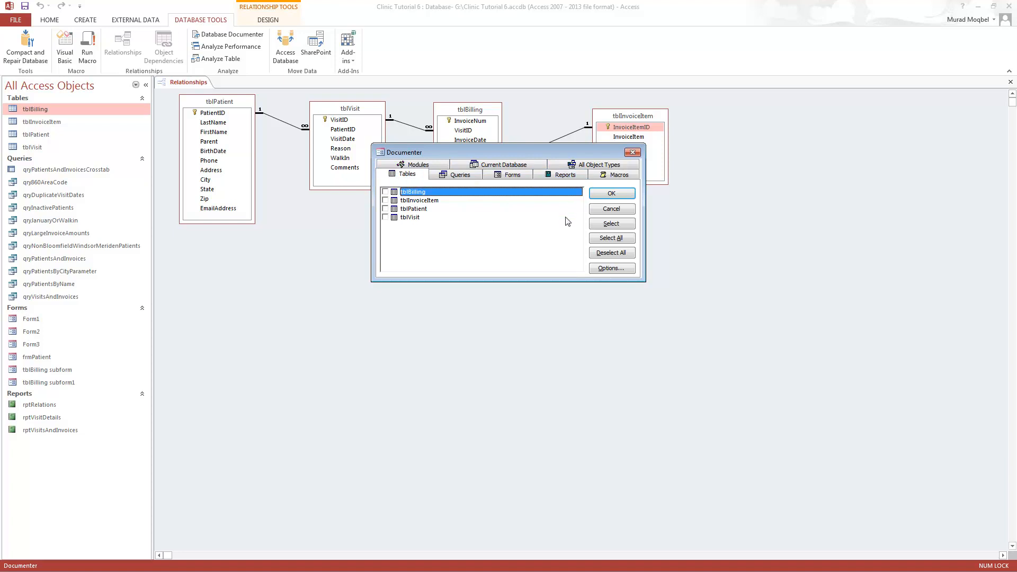
left_click(605, 165)
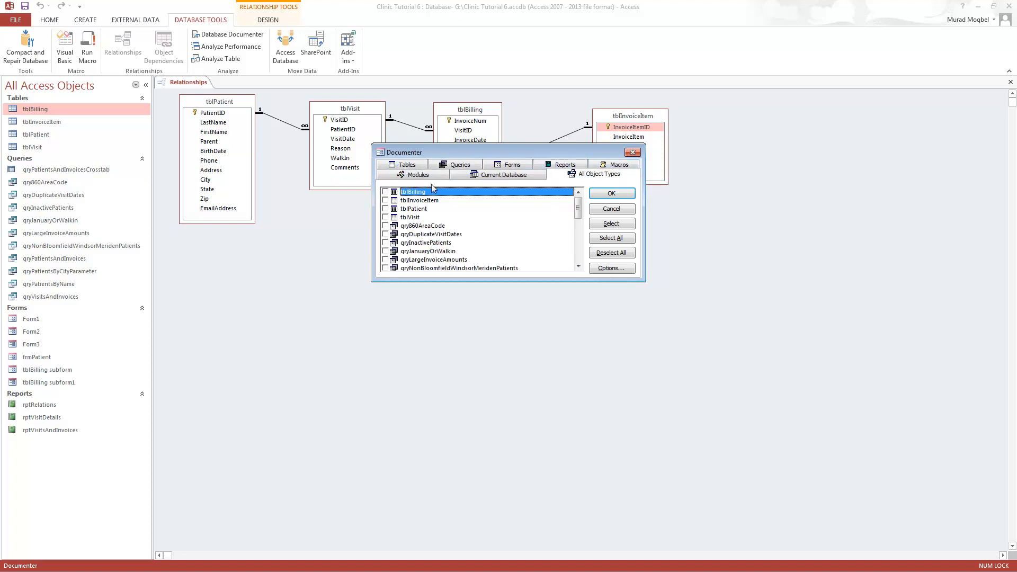
left_click(412, 165)
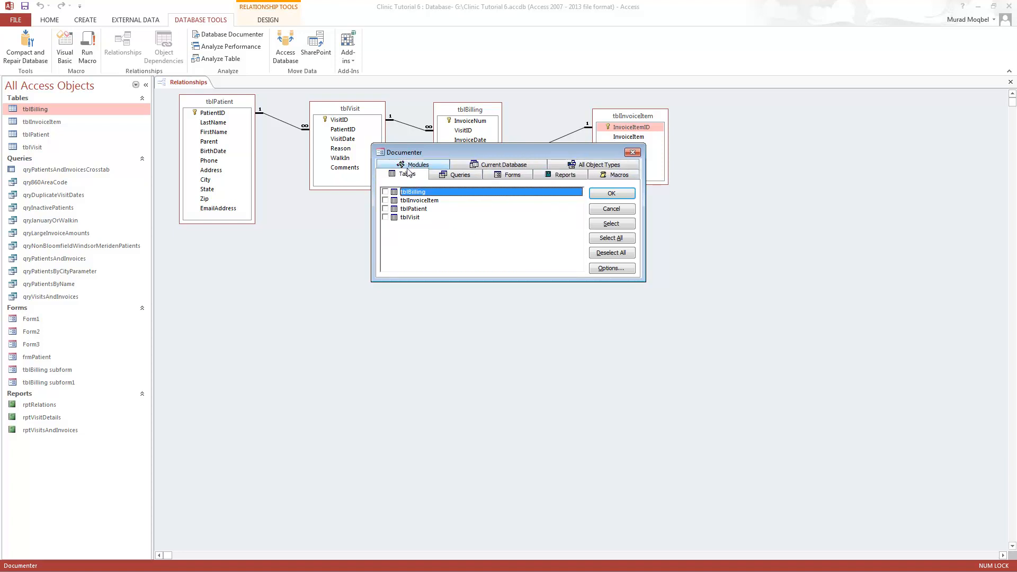
Generate an object definition report for tblVisit, reviewing and accepting the table definition print options.
left_click(410, 218)
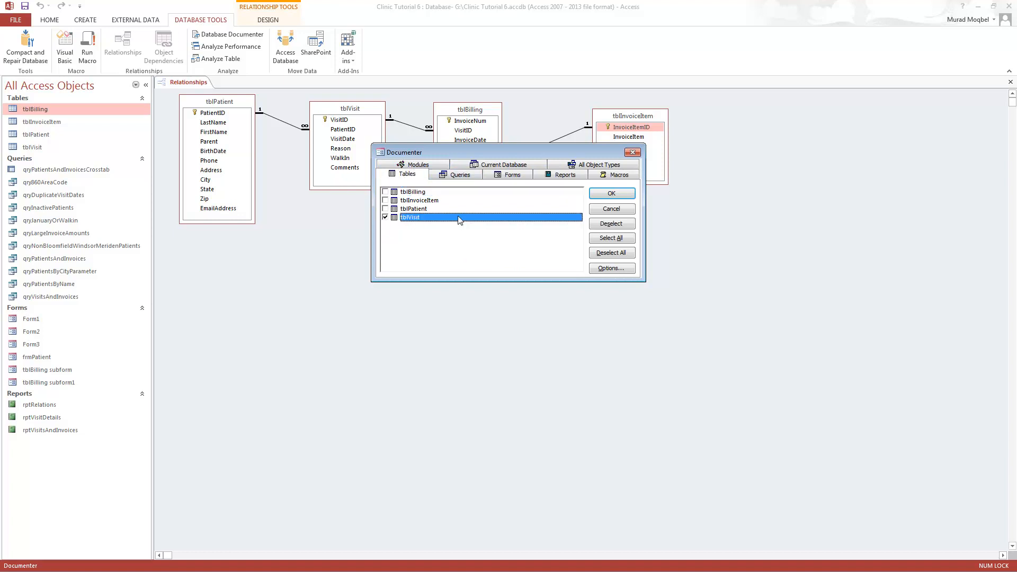
left_click(603, 271)
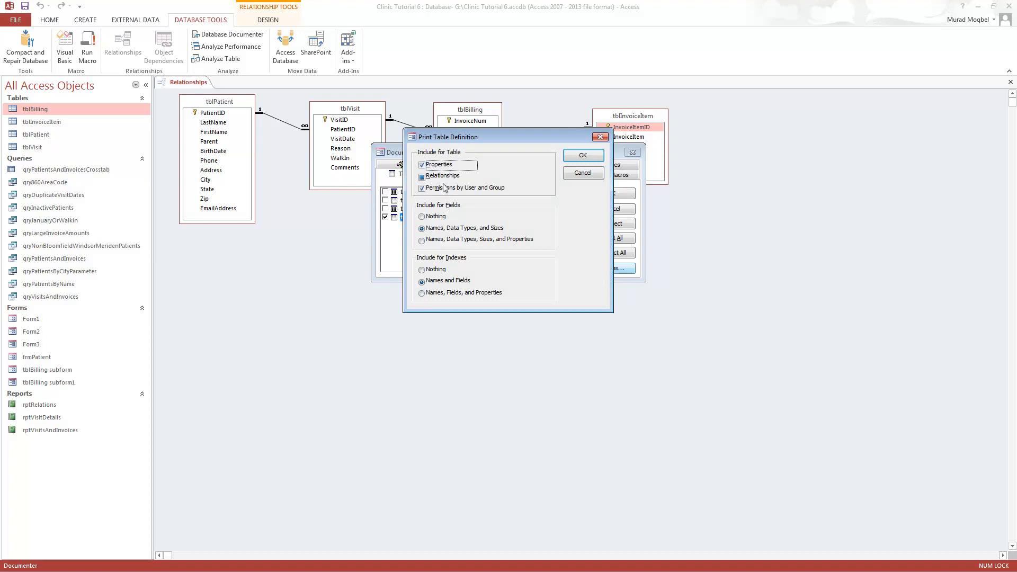
left_click(581, 158)
left_click(618, 193)
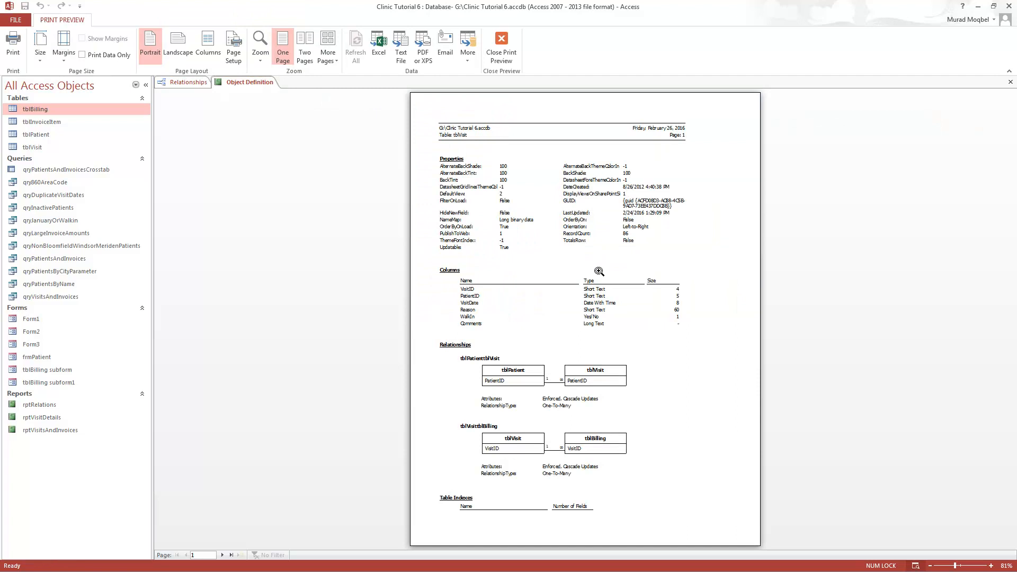
Examine the tblVisit definition report's properties, columns, relationships and table indexes at a larger zoom.
left_click(599, 271)
scroll(634, 264, "up", 1)
scroll(634, 270, "down", 1)
scroll(635, 272, "down", 1)
scroll(633, 282, "up", 3)
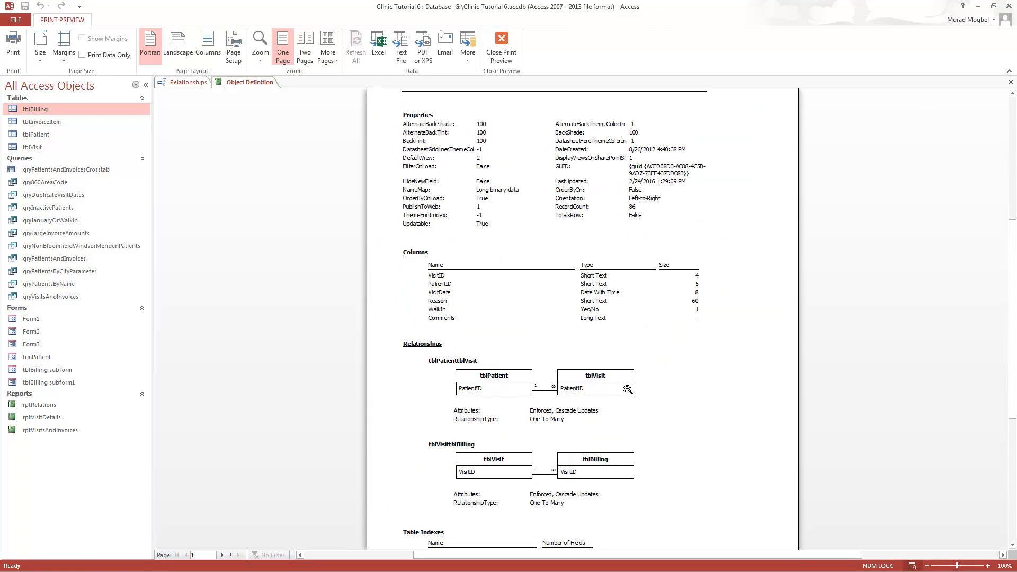
scroll(498, 380, "down", 6)
scroll(444, 418, "down", 5)
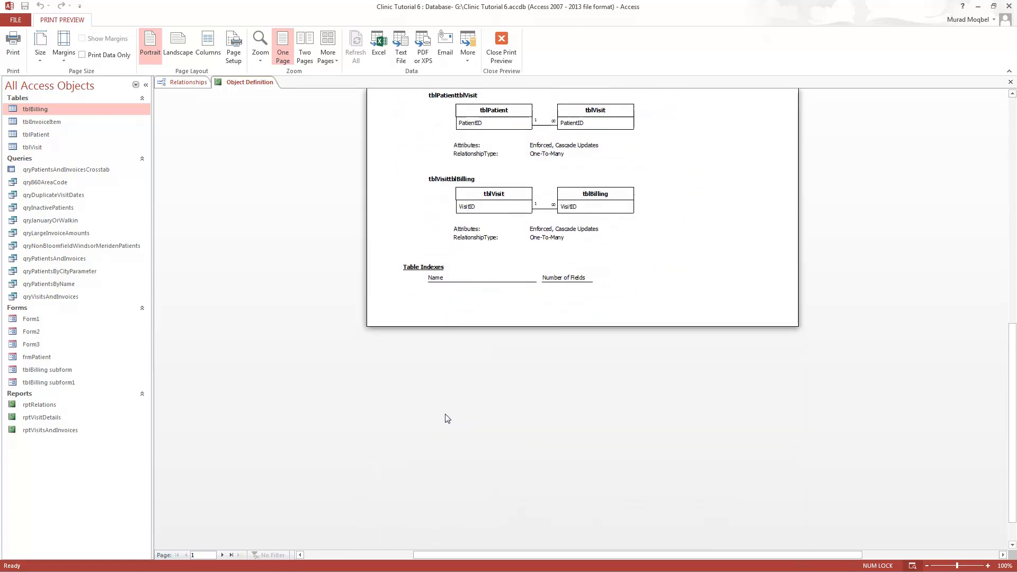
scroll(458, 411, "up", 9)
scroll(641, 229, "up", 3)
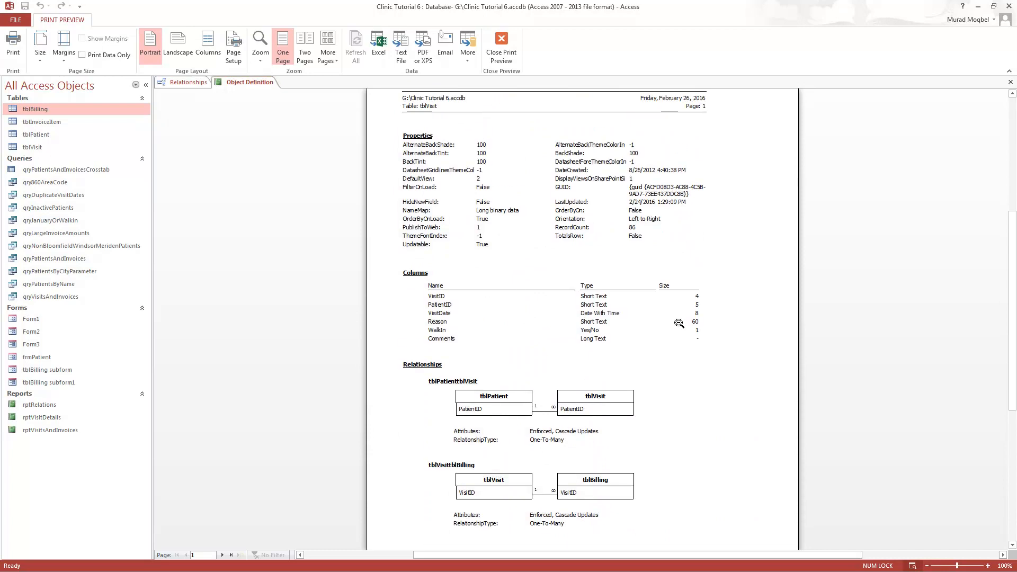
scroll(625, 310, "up", 6)
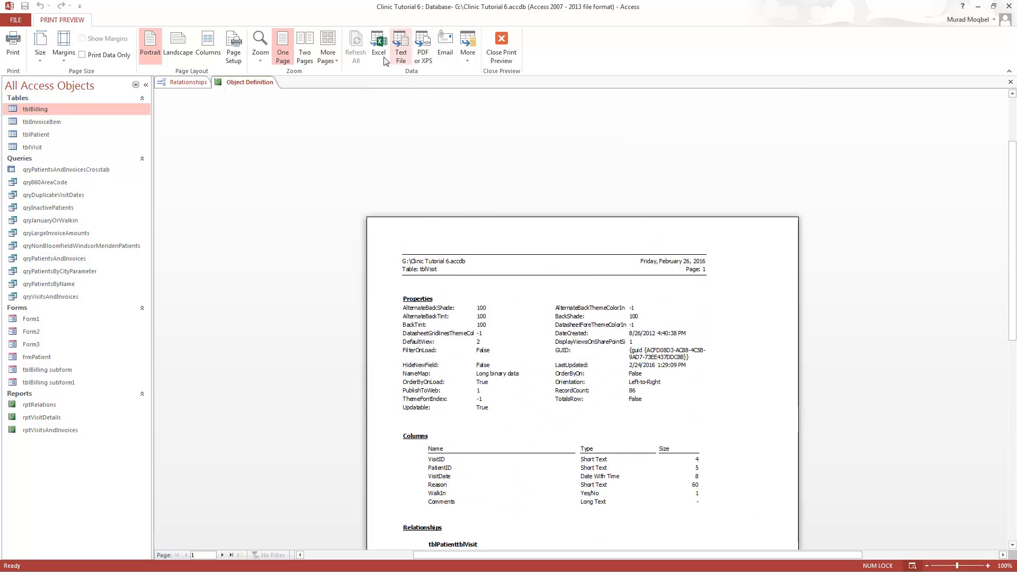
Publish the definition report to the Documents library as doc_rptObjects.pdf at minimum size.
left_click(422, 52)
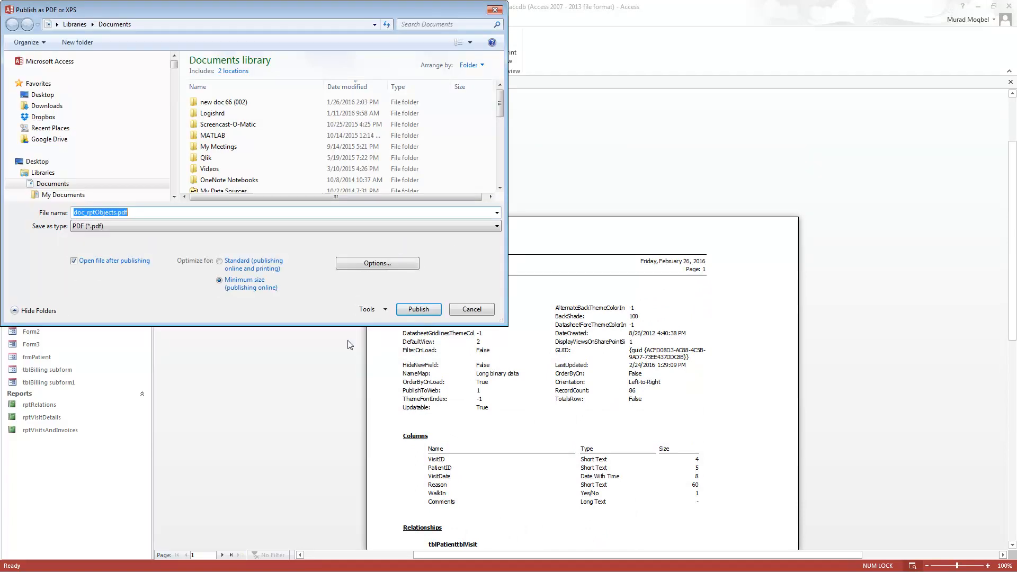
left_click(419, 310)
left_click(534, 292)
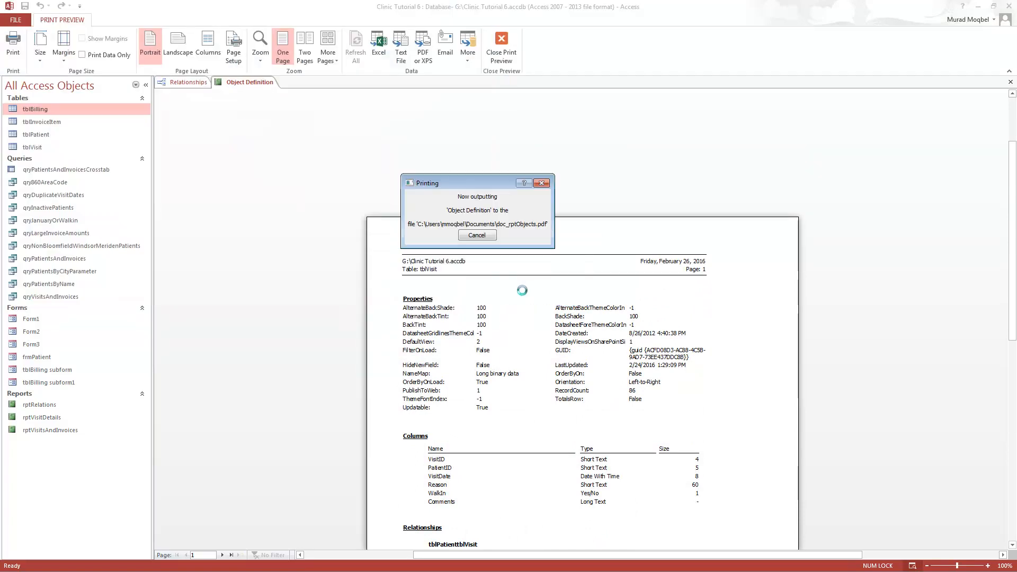
Look through both pages of the published PDF and close it.
scroll(490, 341, "down", 10)
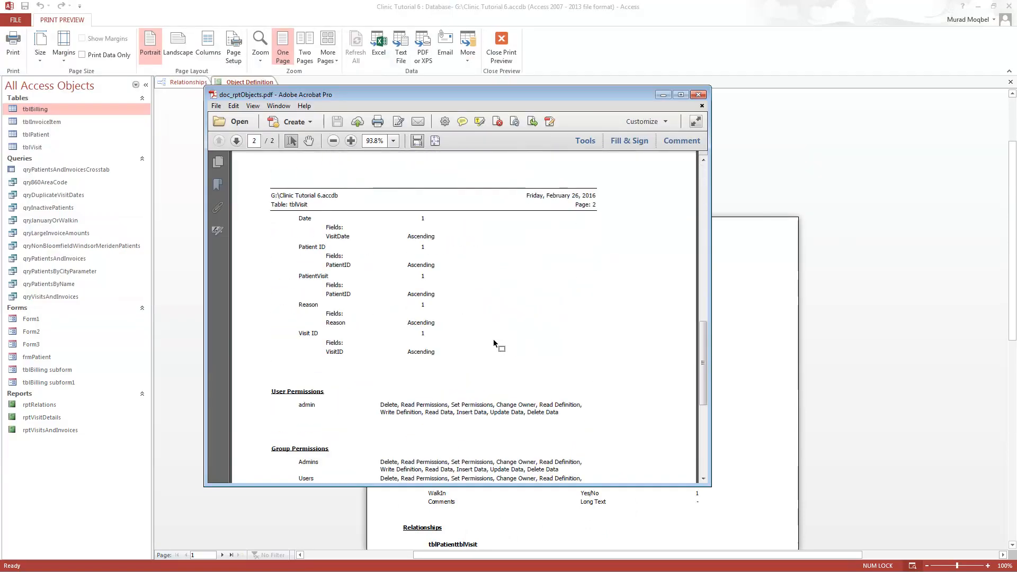
scroll(461, 342, "up", 7)
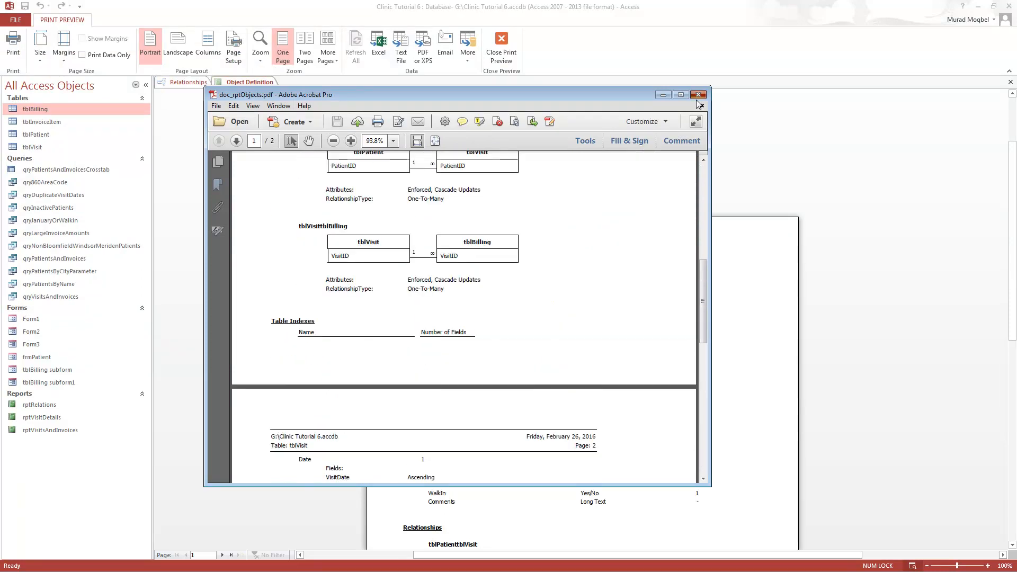
left_click(697, 94)
left_click(698, 133)
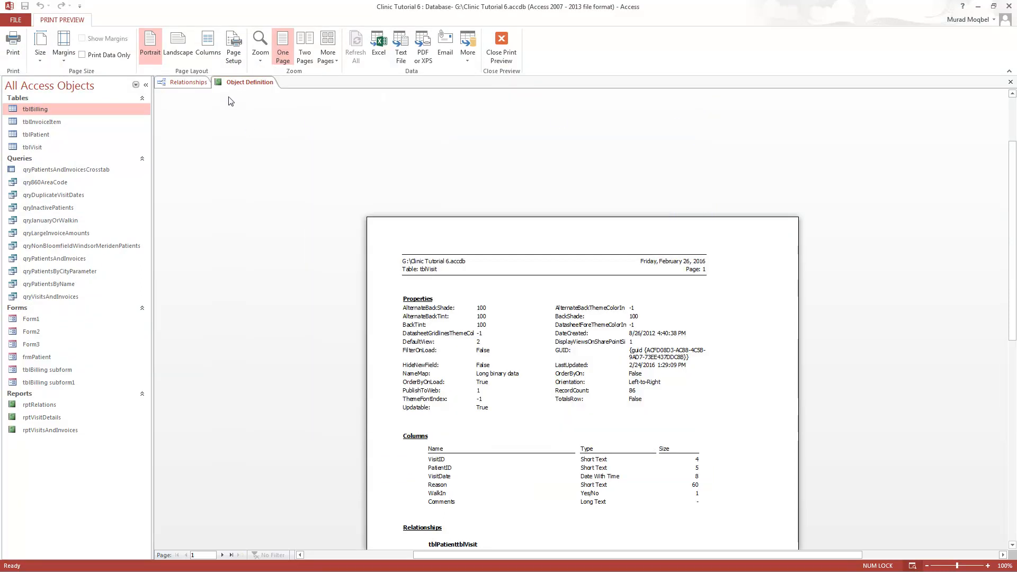
Close the object definition report and the relationships diagram.
right_click(239, 85)
left_click(255, 102)
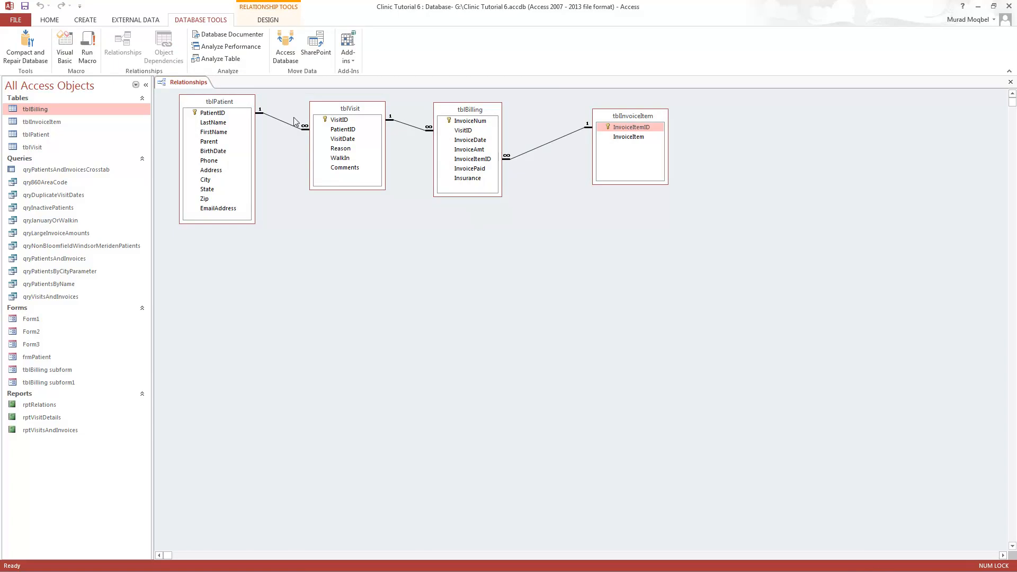
right_click(188, 84)
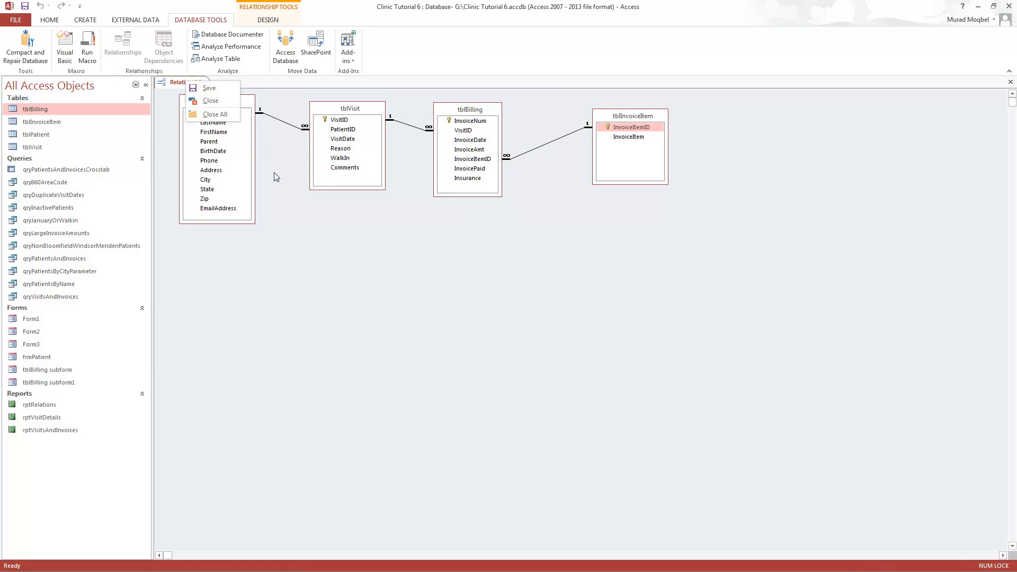
left_click(276, 173)
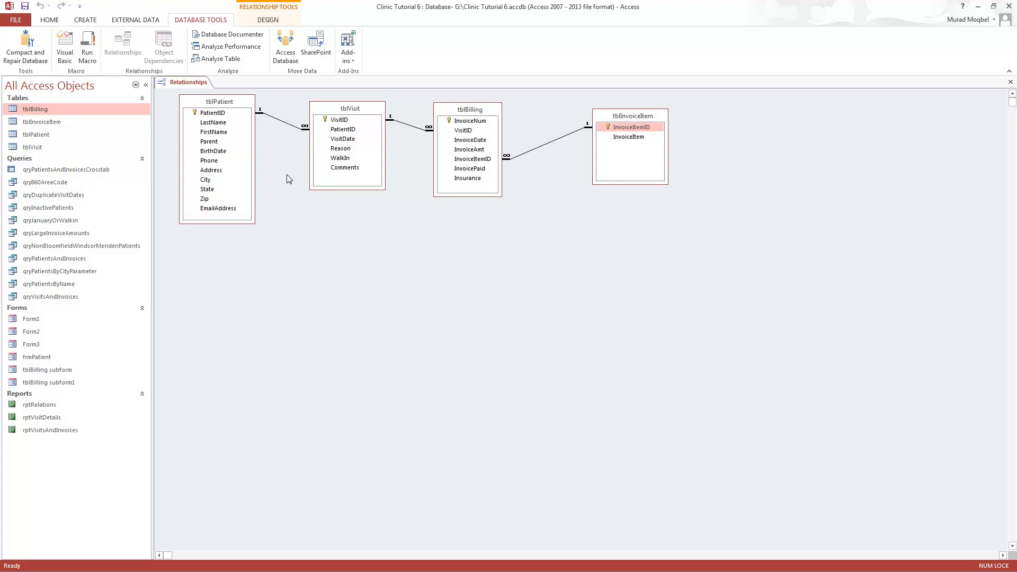
right_click(187, 81)
left_click(211, 102)
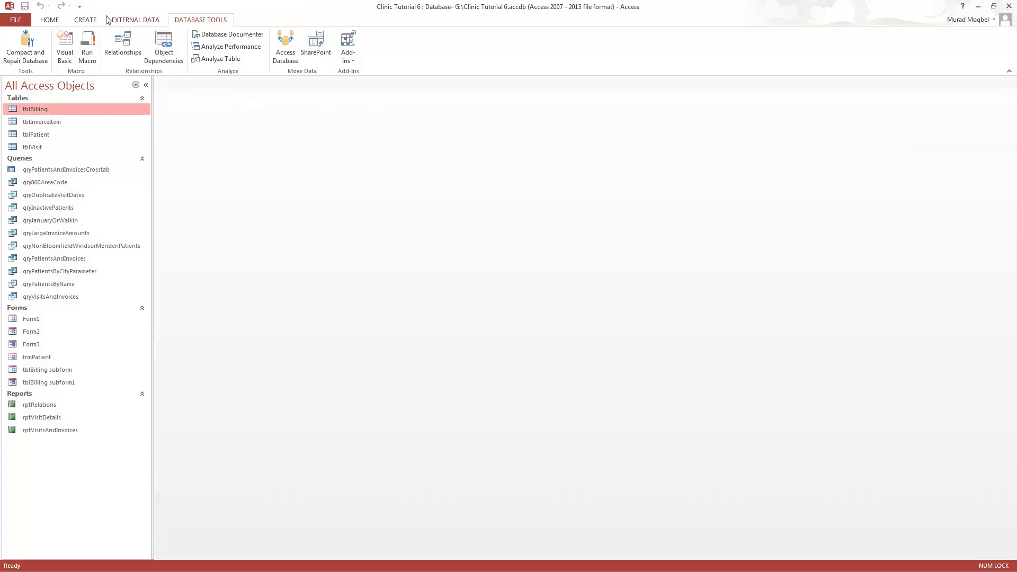
Create a datasheet form from tblVisit and close it without saving.
left_click(79, 20)
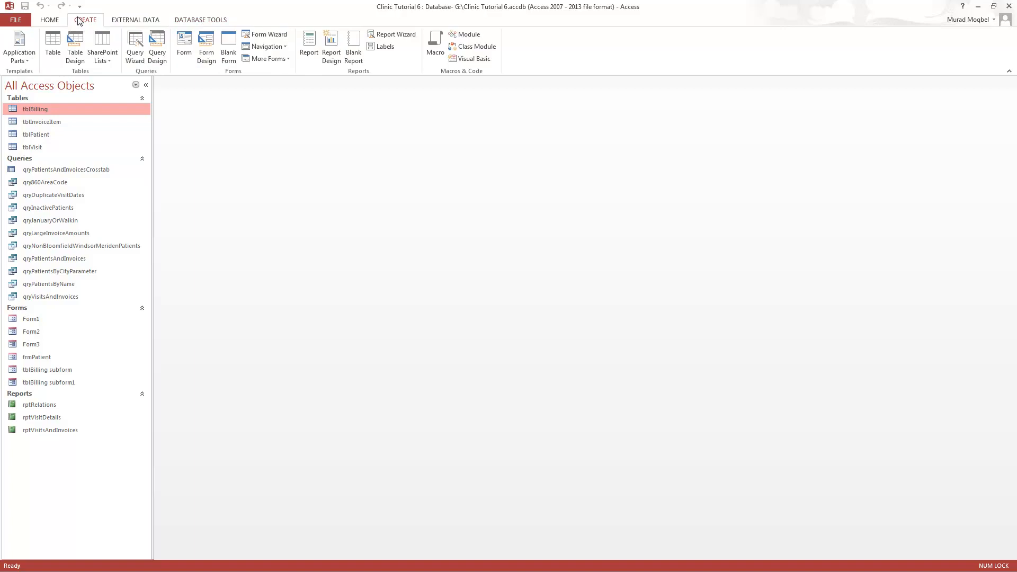
left_click(284, 65)
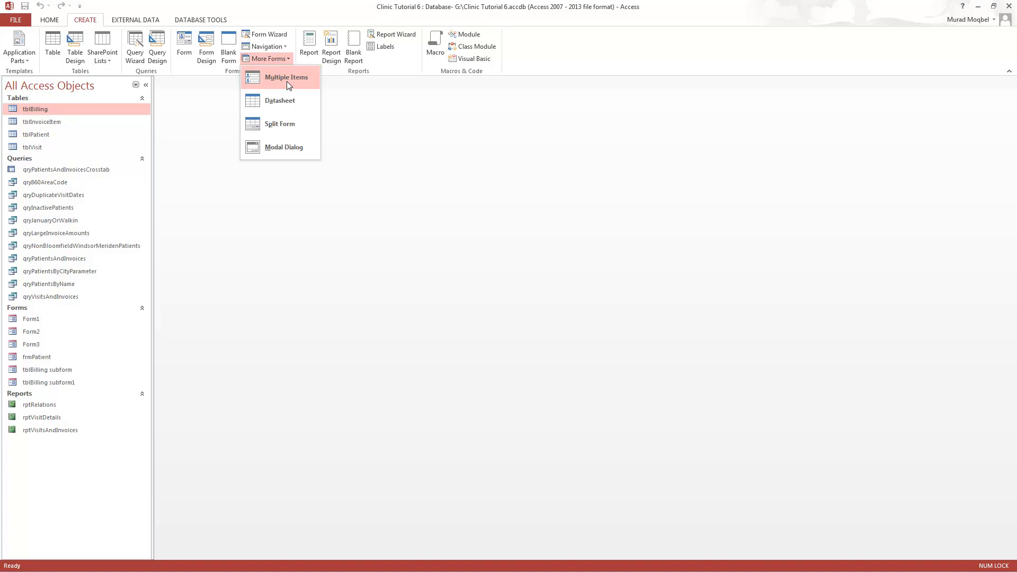
left_click(40, 146)
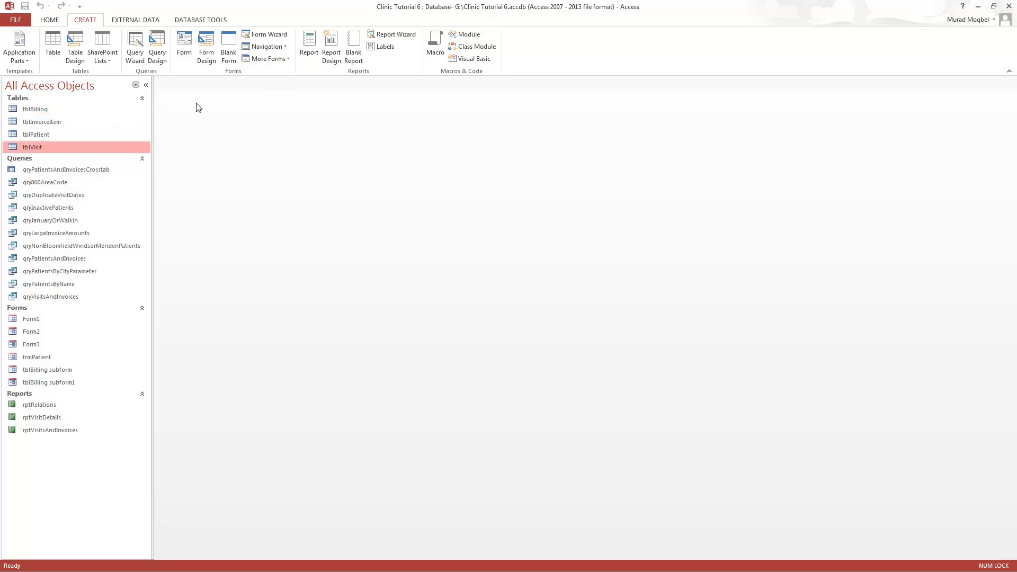
left_click(268, 58)
left_click(297, 102)
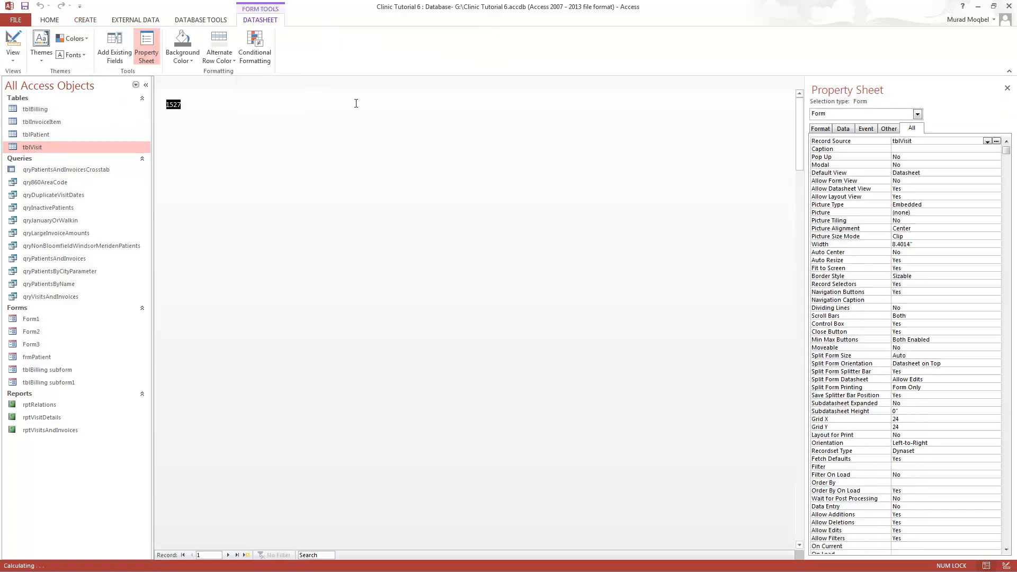
right_click(180, 83)
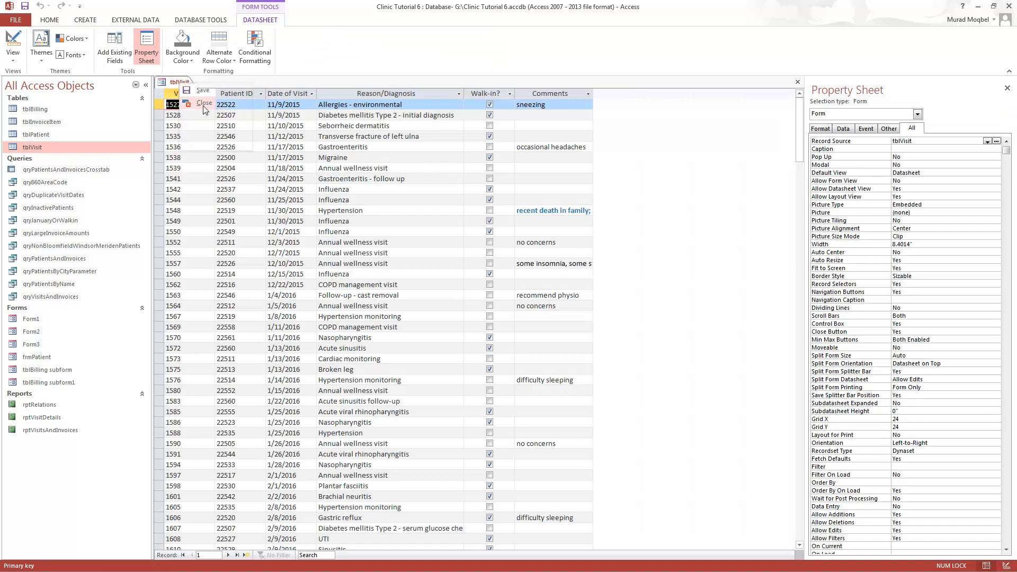
left_click(205, 107)
left_click(513, 320)
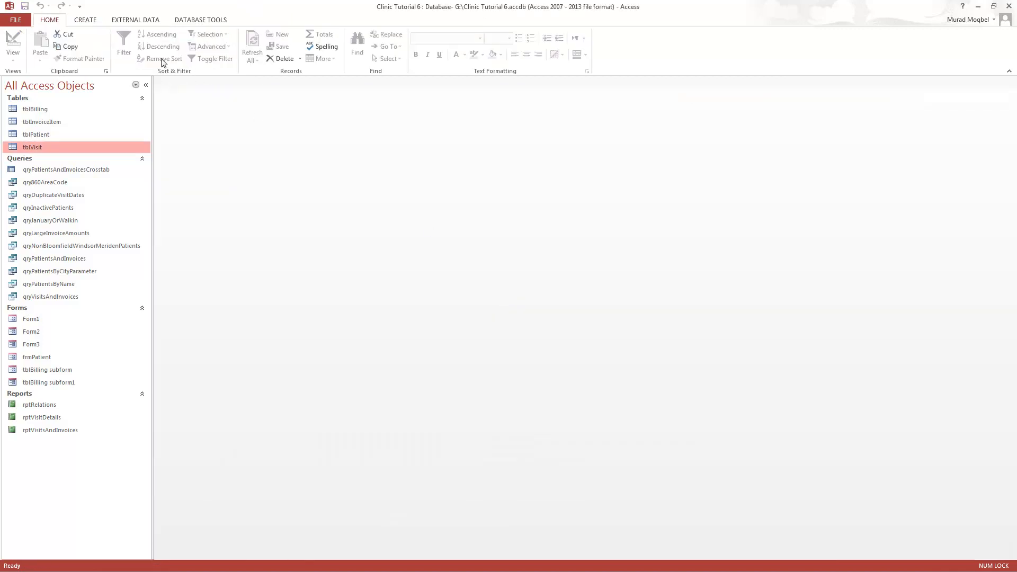
Create a split form based on the tblVisit table.
left_click(126, 24)
left_click(97, 23)
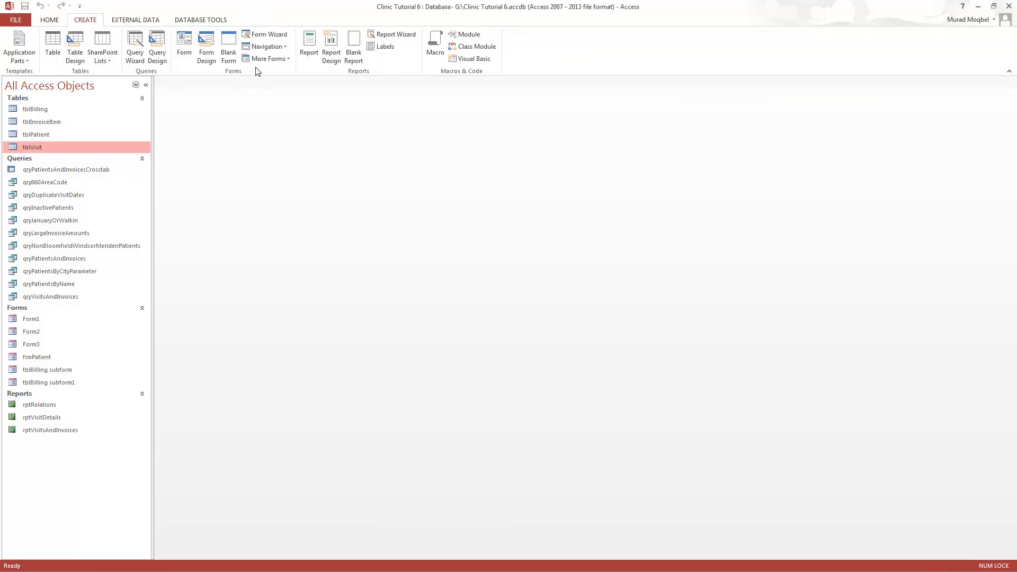
left_click(285, 61)
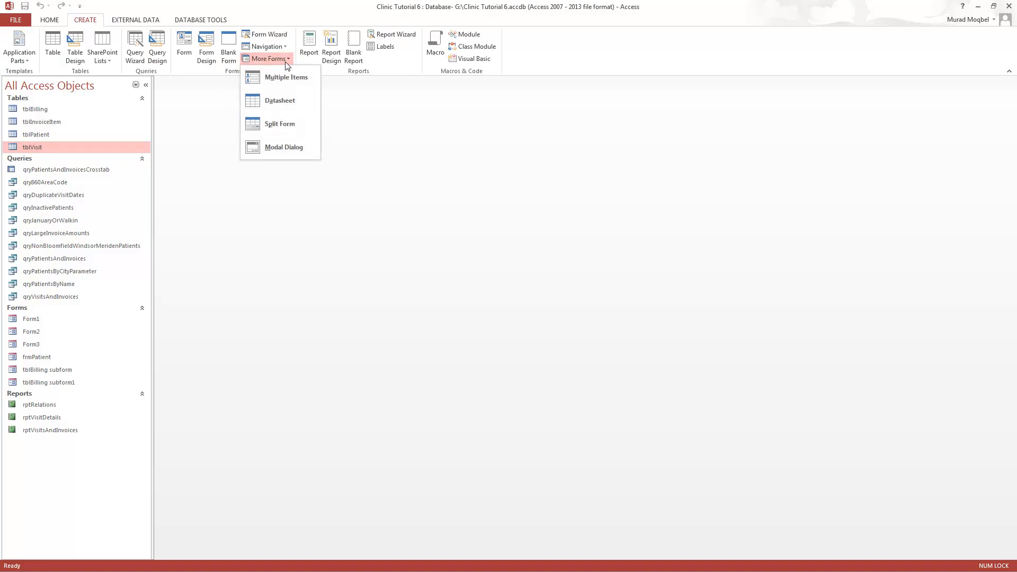
left_click(272, 125)
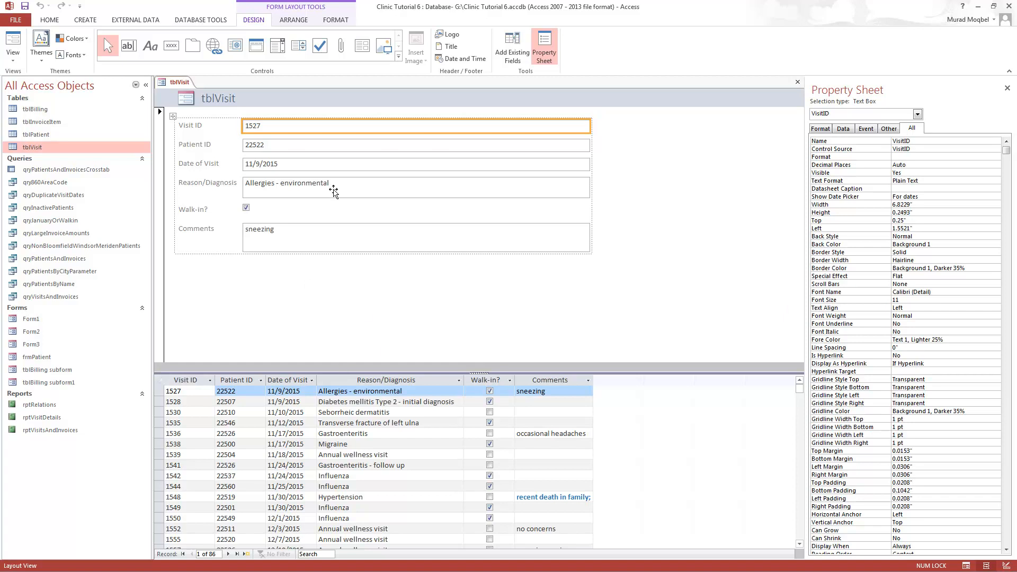
Advance the split form to the fifth visit record to compare its form and datasheet sections.
left_click(227, 553)
left_click(228, 554)
left_click(227, 554)
left_click(229, 554)
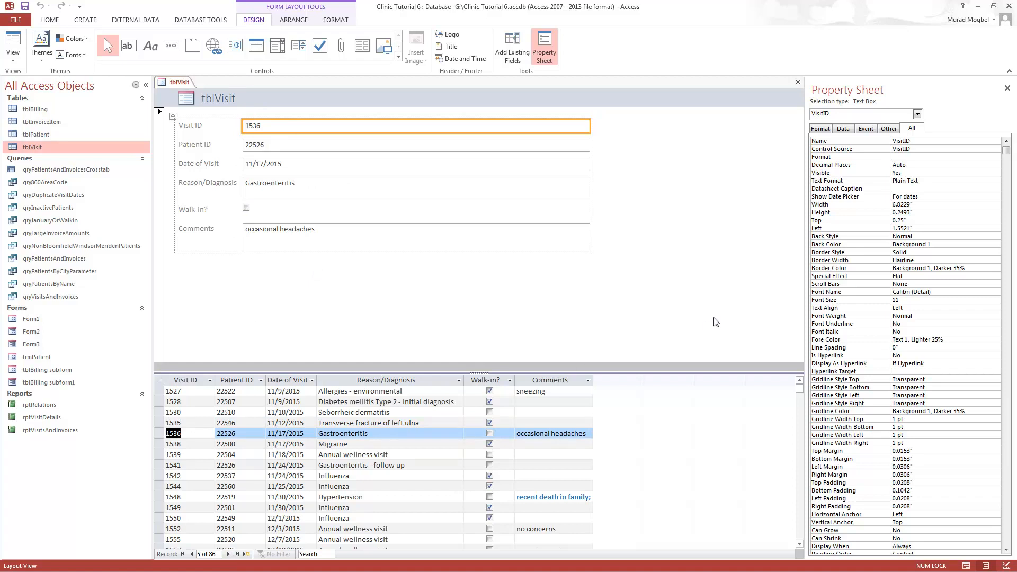
Narrow the split form's column of field boxes to about a quarter of its width and return to the first record.
left_click(569, 167)
left_click_drag(588, 161, 315, 164)
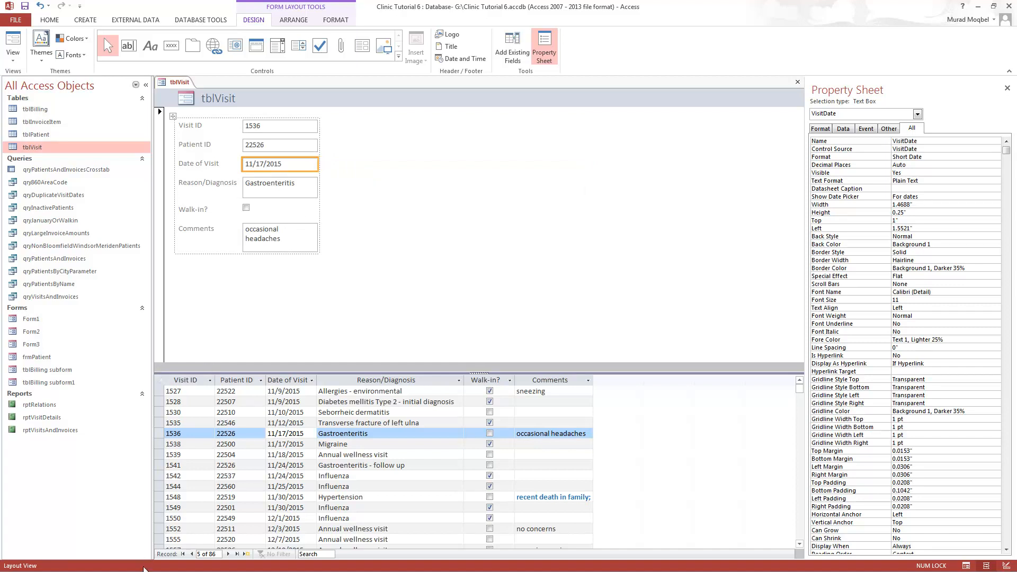
left_click(184, 555)
left_click_drag(318, 171, 328, 171)
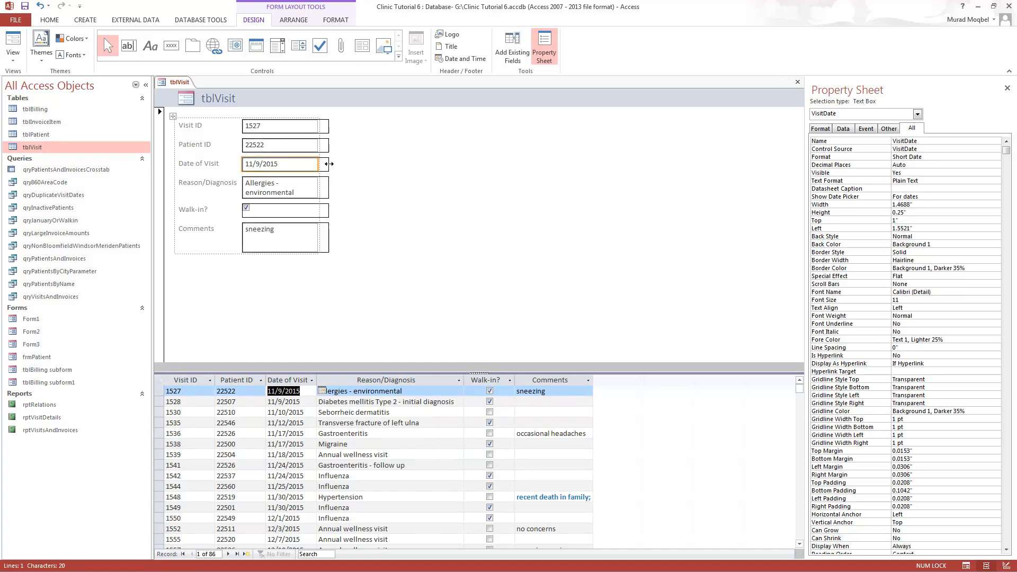
Take the Reason/Diagnosis, Walk-in? and Comments fields and their labels out of the stacked layout and move them into a second column beside Visit ID.
left_click(263, 197)
left_click(221, 184, "ctrl")
left_click(205, 210, "ctrl")
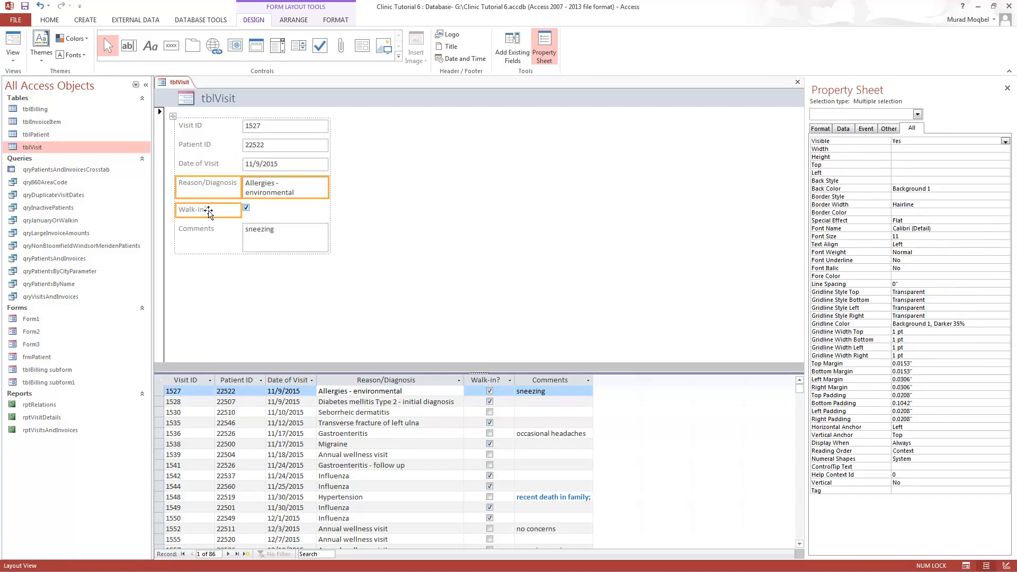
left_click(247, 210, "ctrl")
left_click(257, 237, "ctrl")
left_click(221, 237, "ctrl")
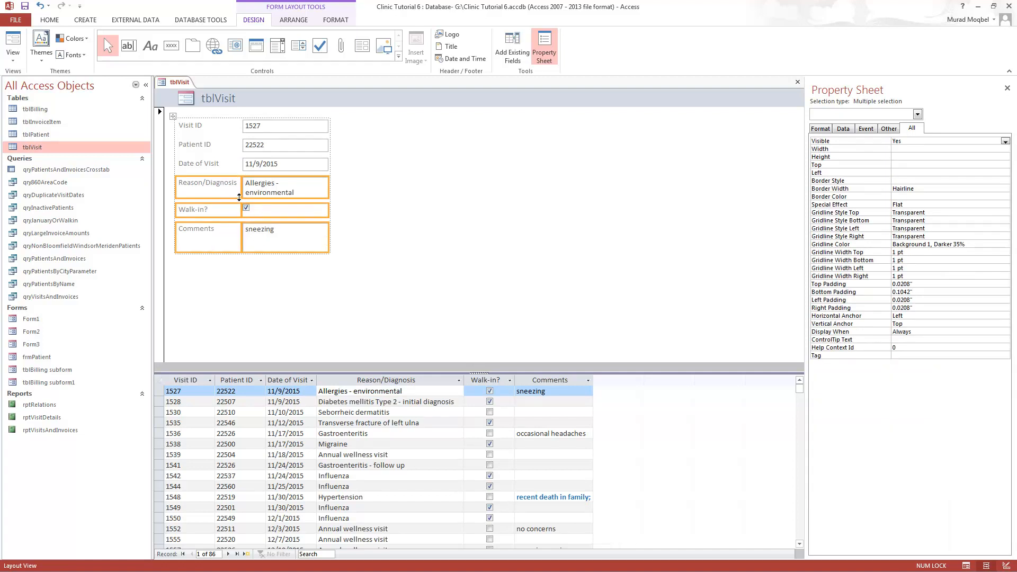
right_click(242, 187)
mouse_move(275, 272)
left_click(441, 300)
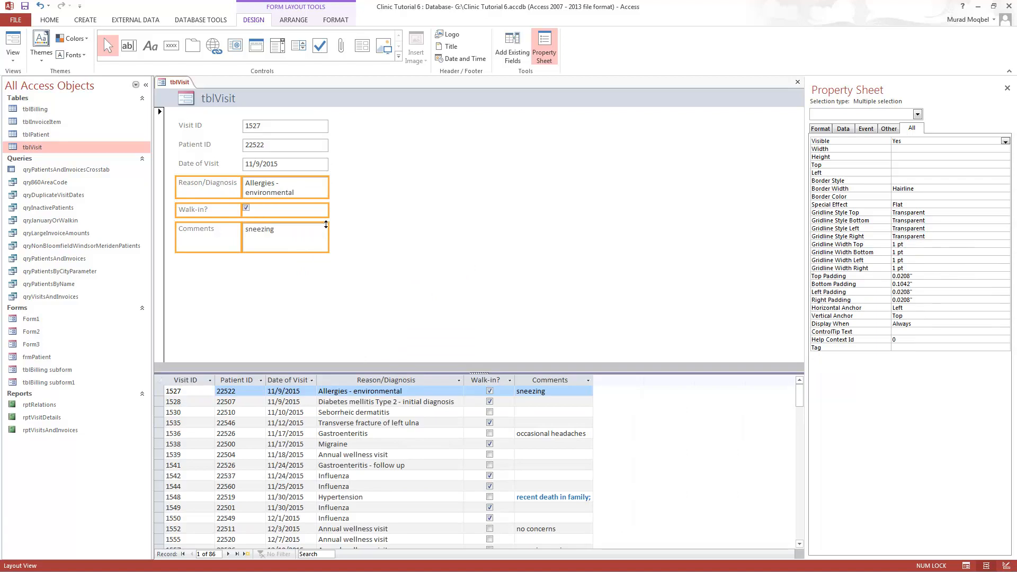
left_click_drag(236, 187, 439, 130)
left_click(598, 149)
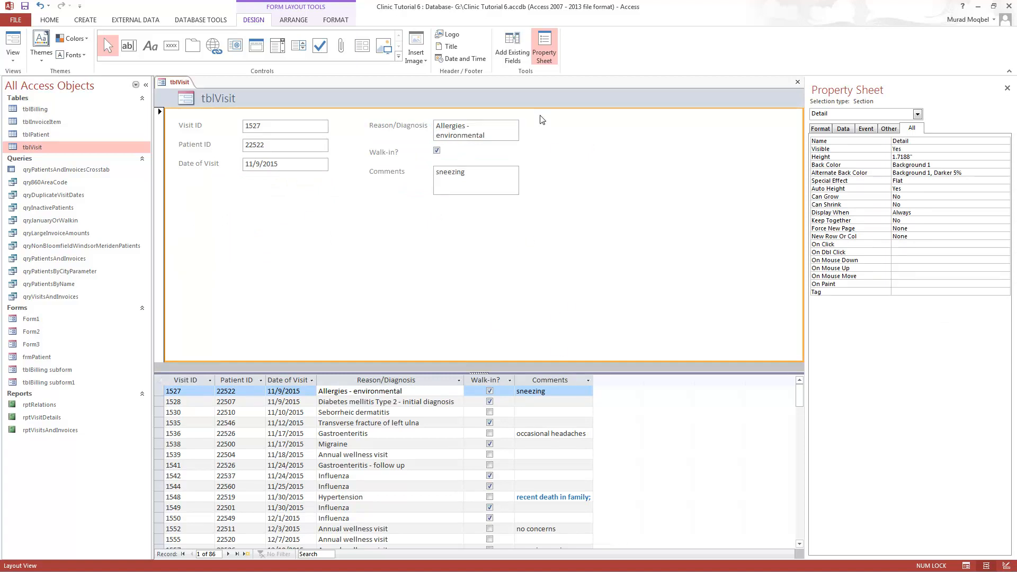
Examine the anchoring options available for the Comments text box without changing its anchor.
left_click(293, 20)
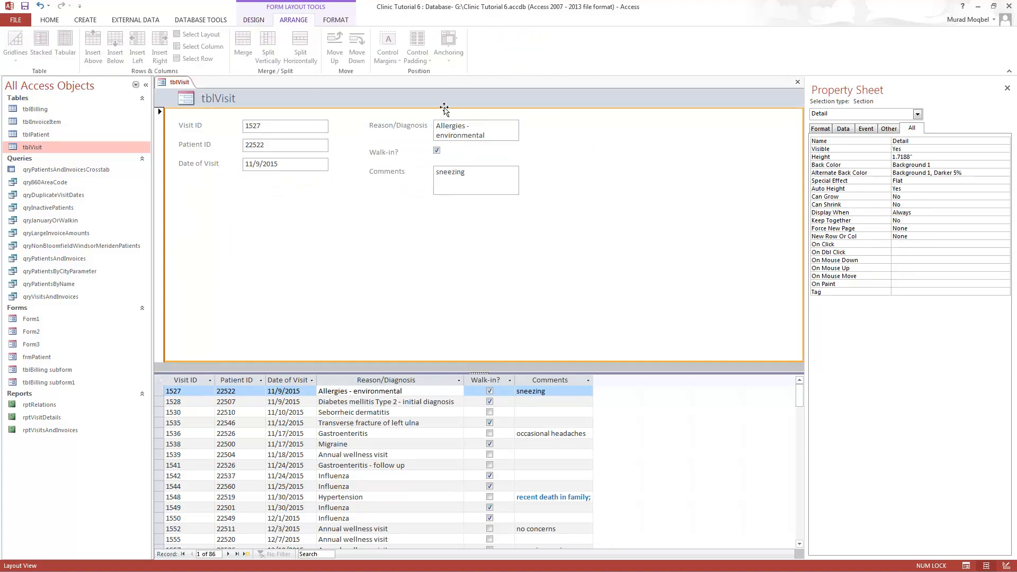
left_click(461, 184)
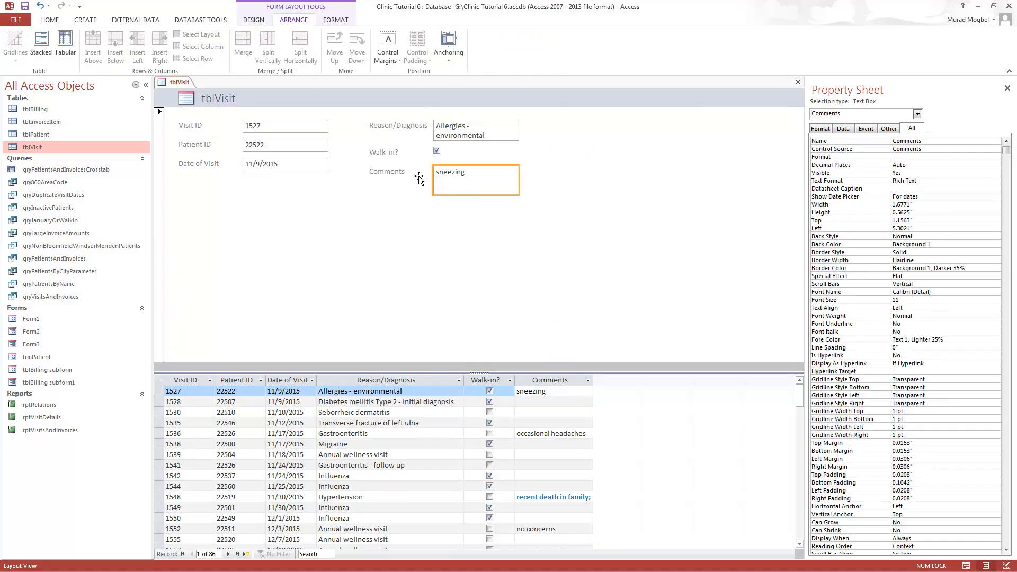
left_click(448, 57)
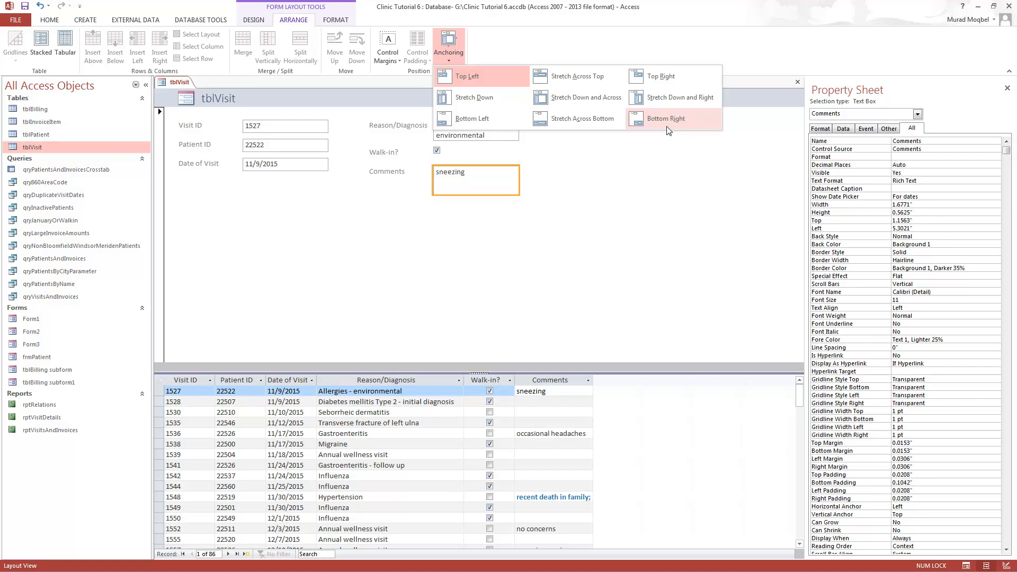
left_click(622, 210)
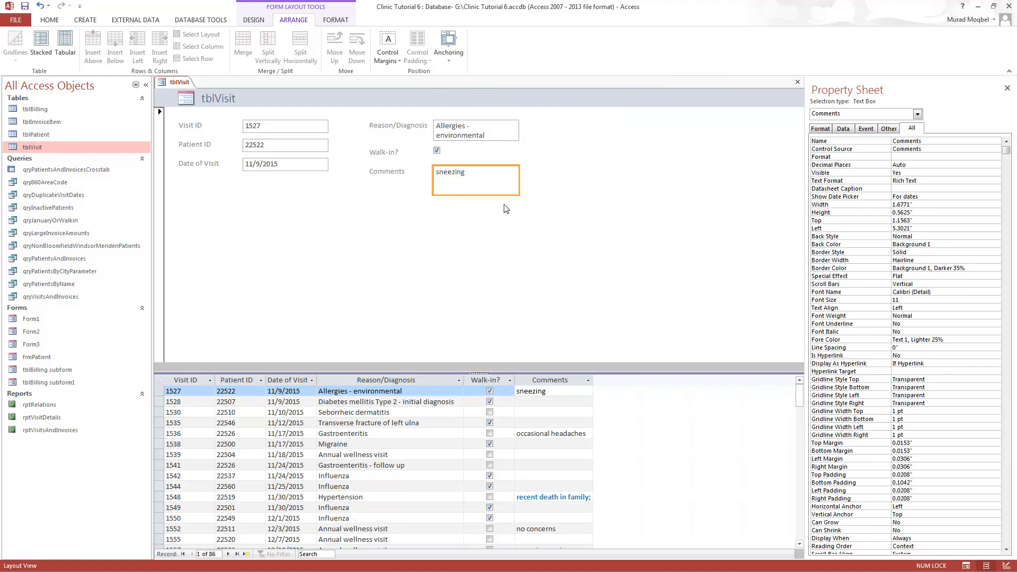
Close the tblVisit split form without saving it.
right_click(168, 83)
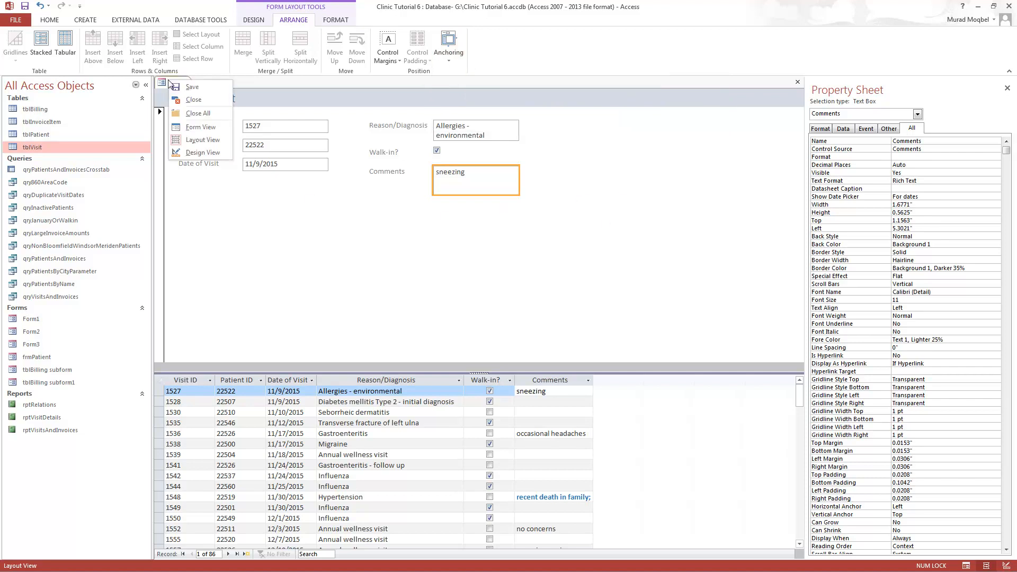
left_click(194, 100)
left_click(511, 325)
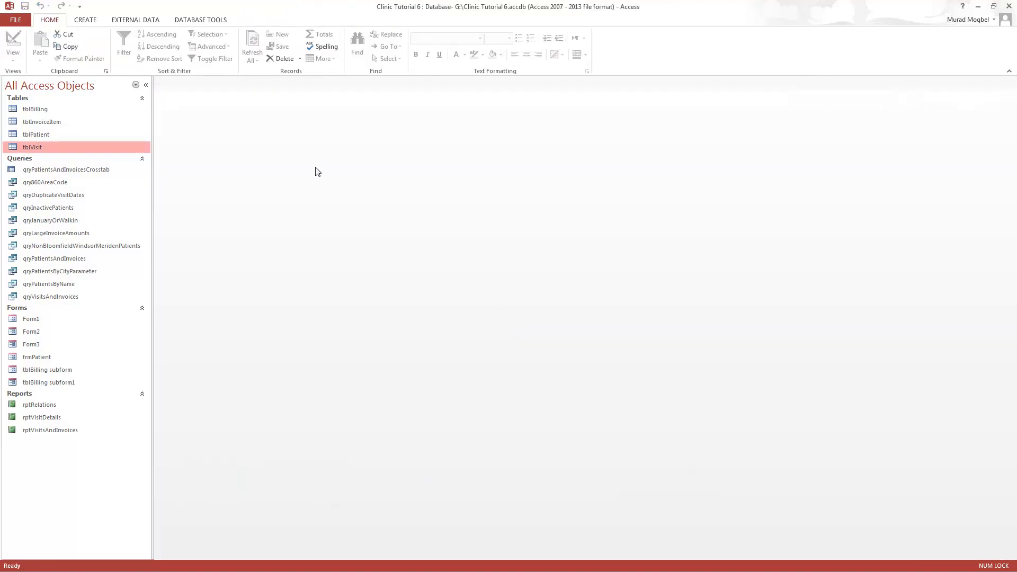
Create a blank form and show it in Design View.
left_click(90, 21)
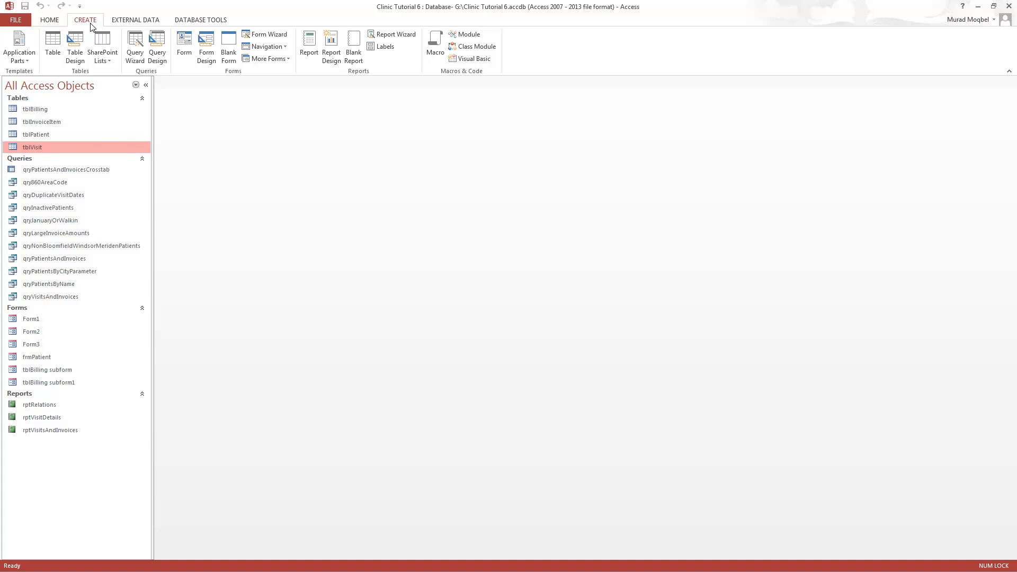
left_click(231, 46)
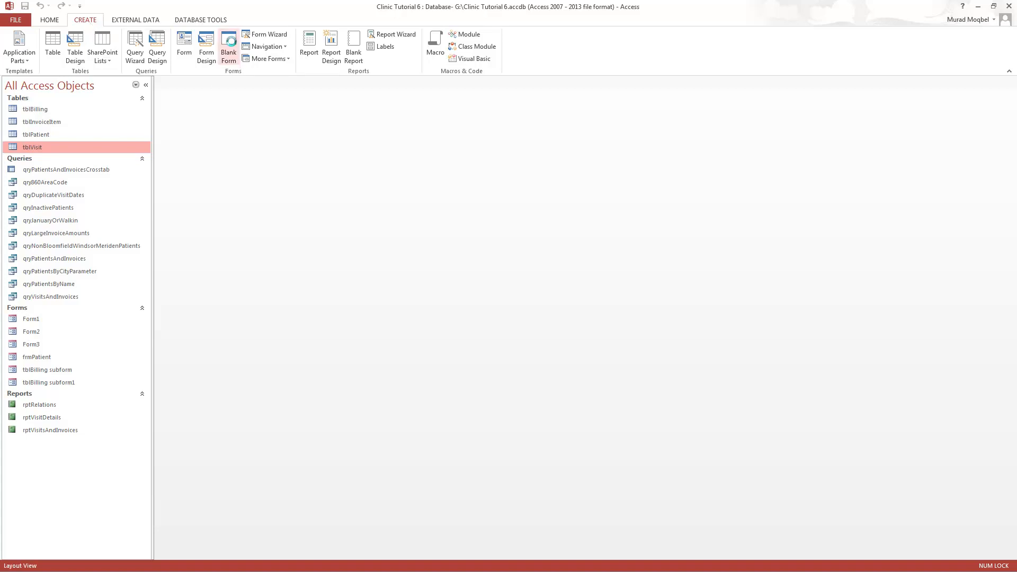
left_click(13, 57)
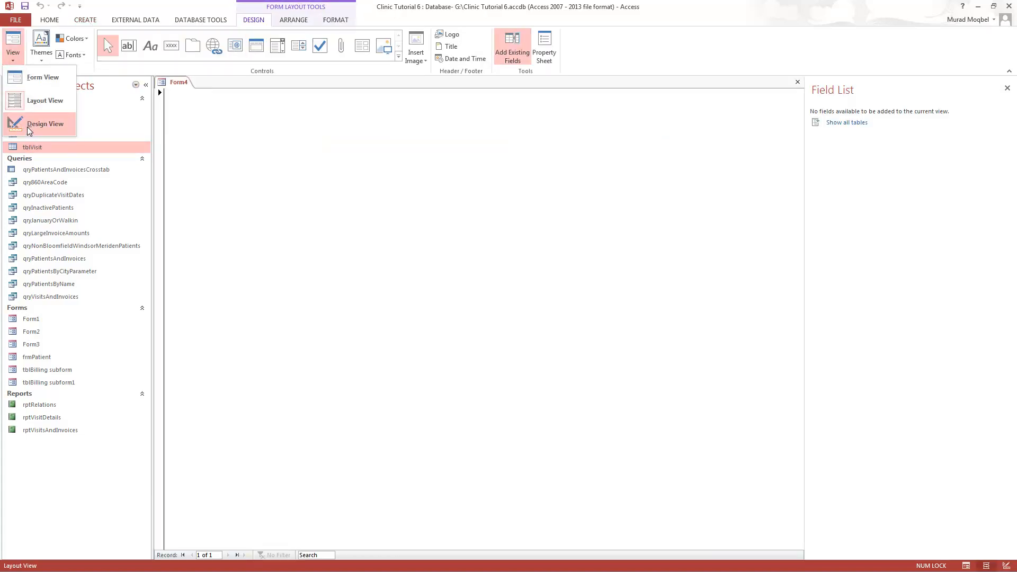
left_click(28, 128)
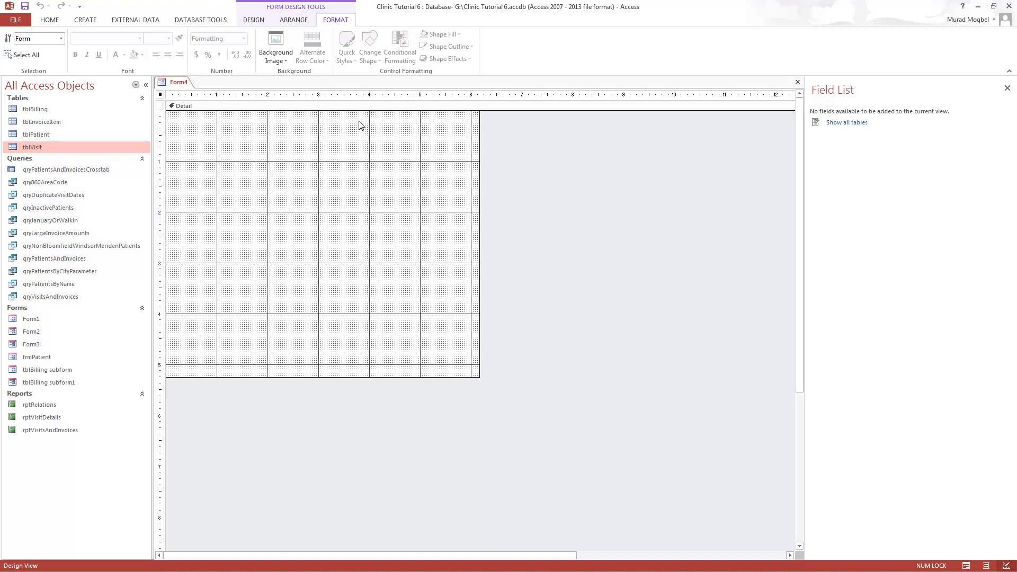
Open the property sheet for the whole form and examine all its properties, starting with Record Source.
left_click(49, 20)
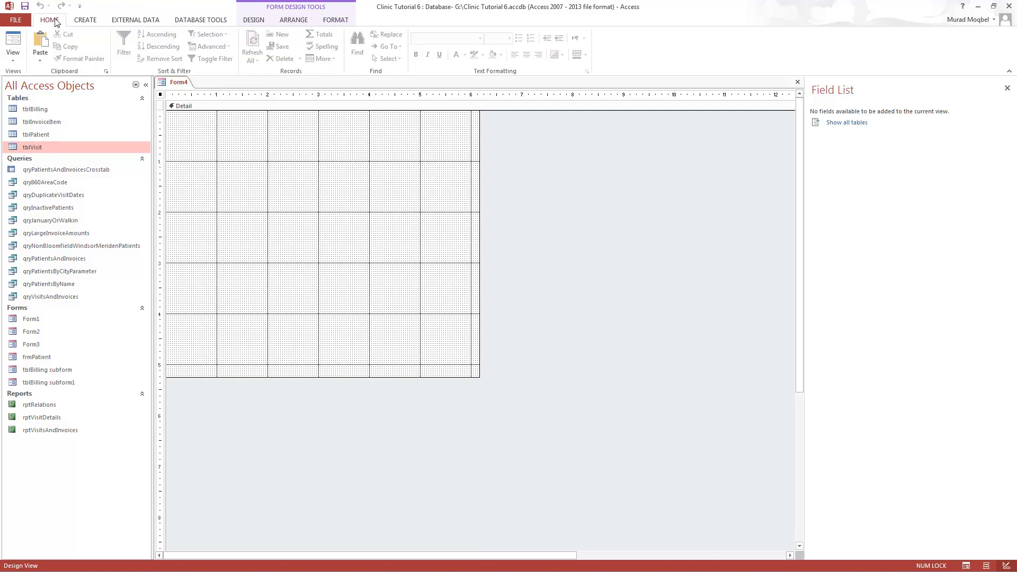
left_click(250, 22)
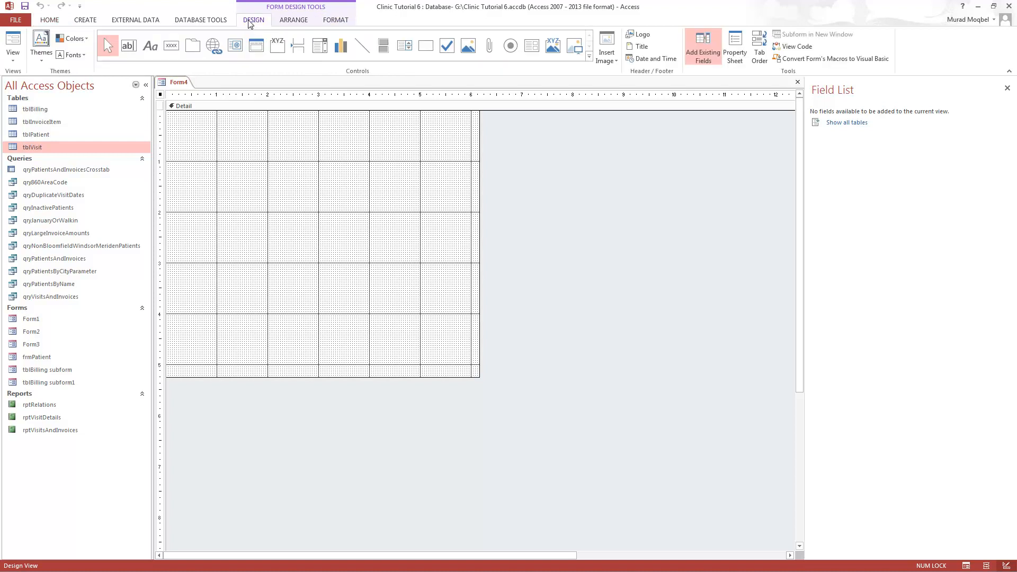
double_click(160, 95)
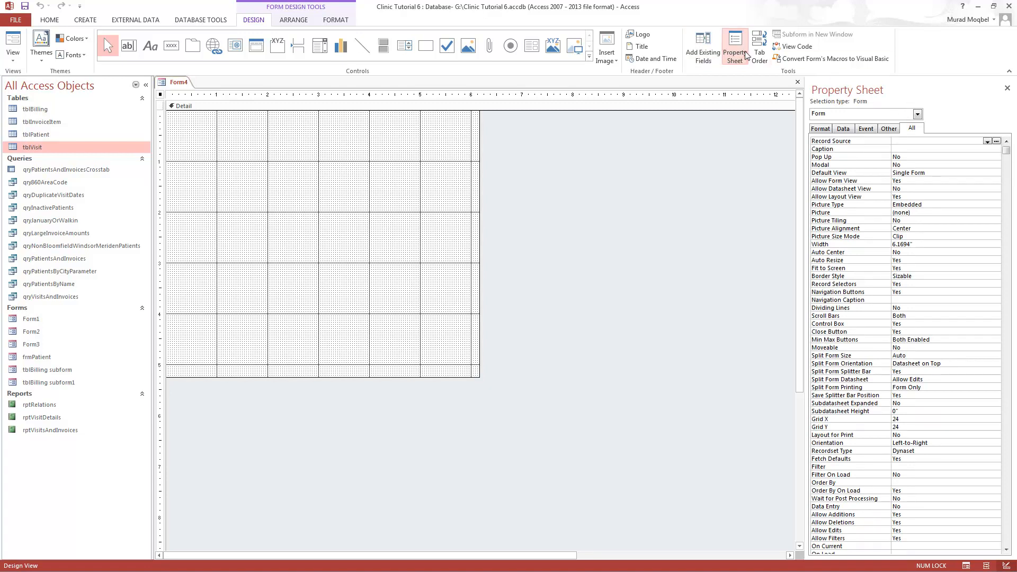
left_click(913, 129)
left_click(914, 142)
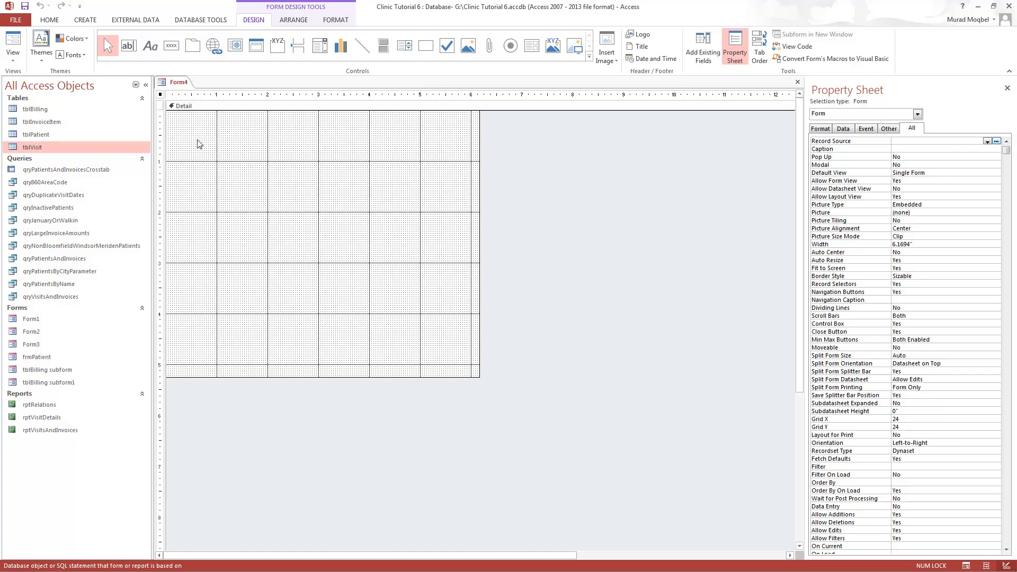
left_click(129, 46)
left_click(225, 128)
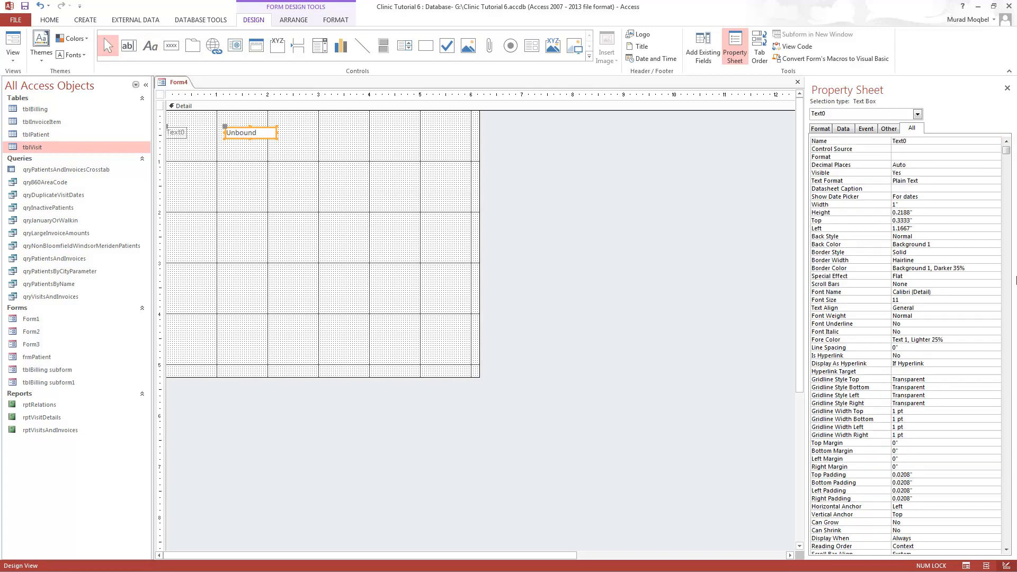
left_click(38, 6)
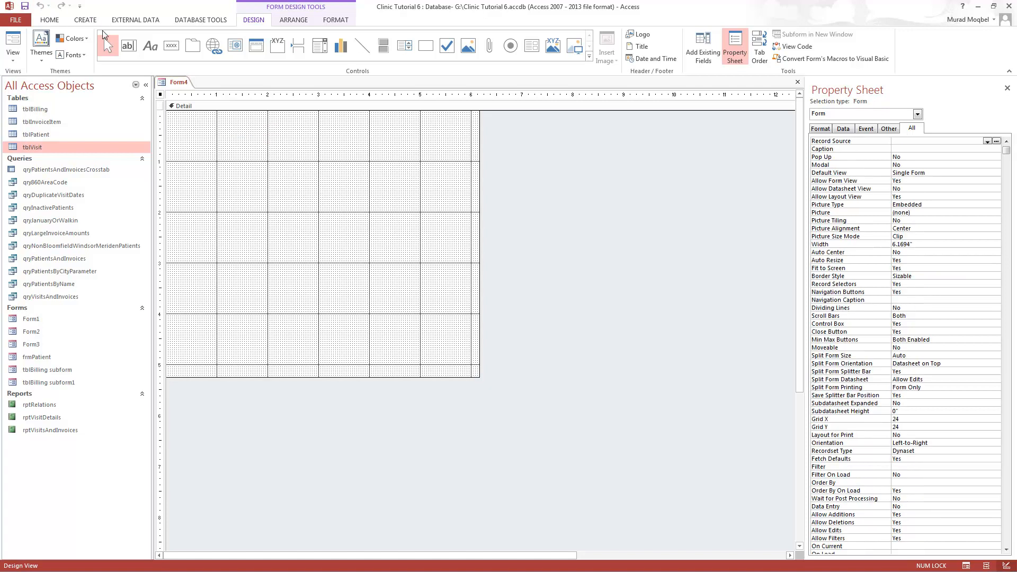
Add a label reading Switchboard near the top of the Detail section, about 2 inches from its left edge.
left_click(150, 46)
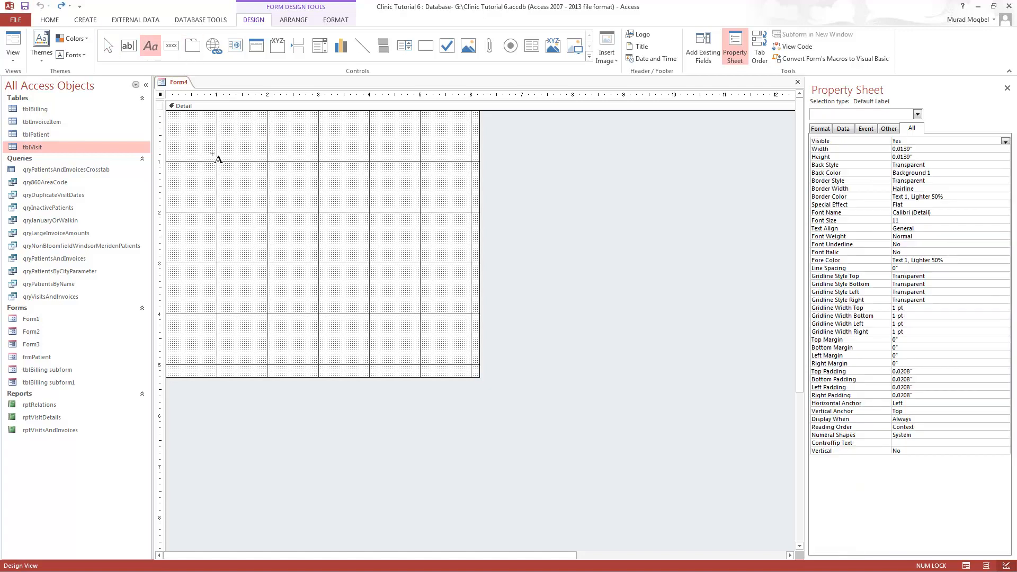
left_click(265, 134)
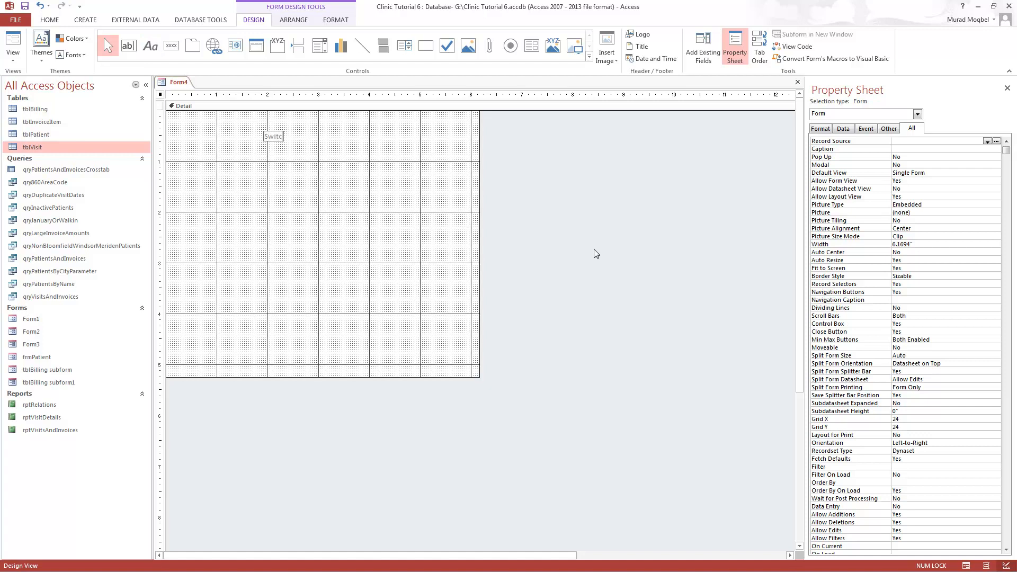
type("Switchboard")
Format the Switchboard label as bold with the blue font color #0072BC.
left_click(290, 137)
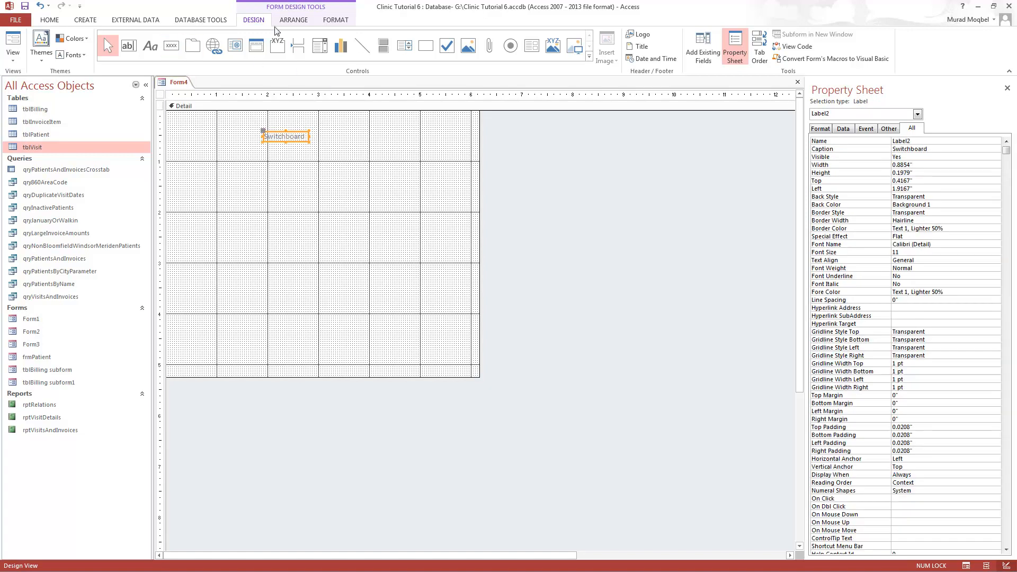
left_click(329, 21)
left_click(115, 53)
left_click(75, 55)
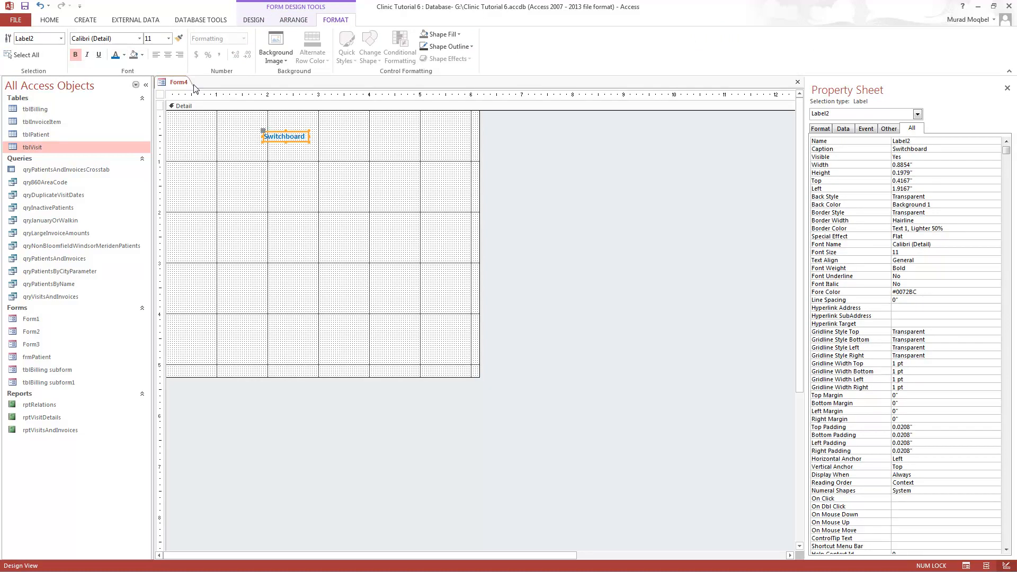
left_click(313, 154)
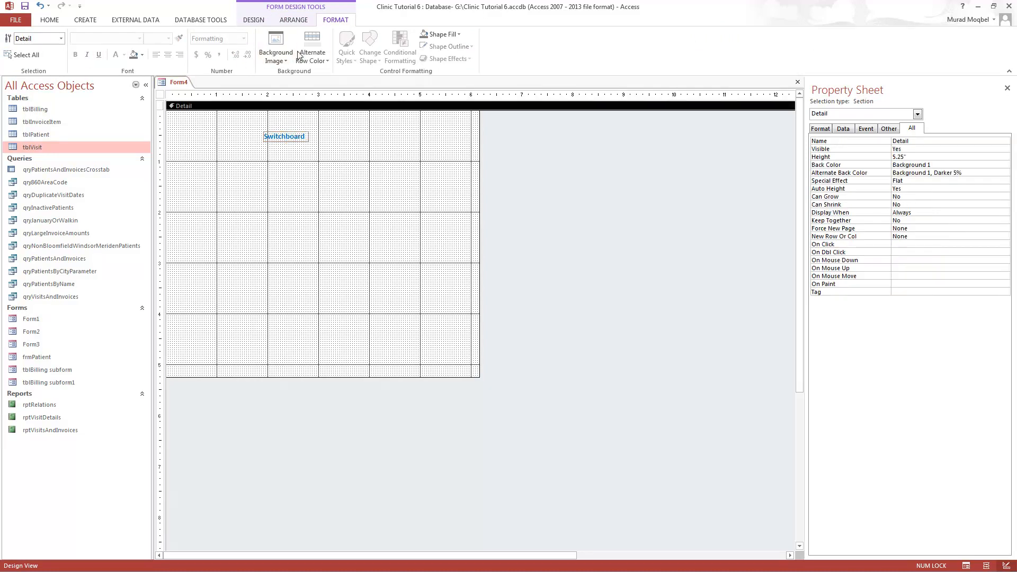
Add a command button below the Switchboard label and assign it the Open Form action from Form Operations.
left_click(256, 20)
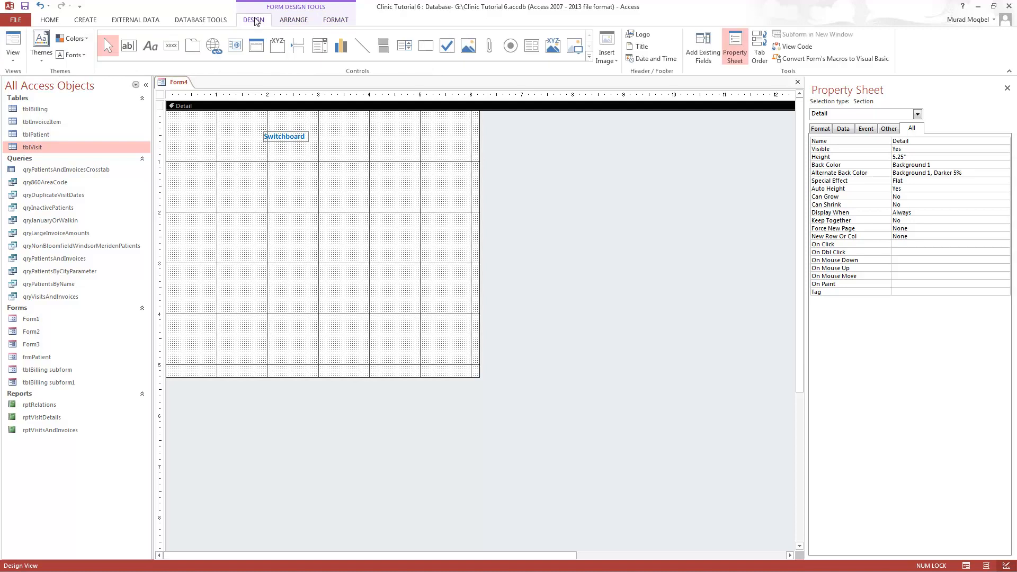
left_click(150, 46)
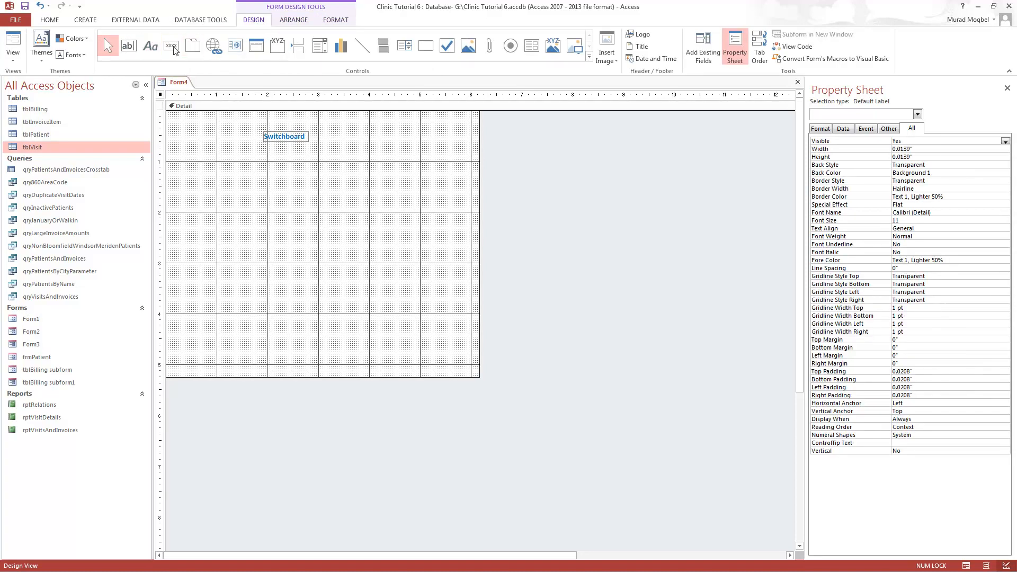
left_click(171, 46)
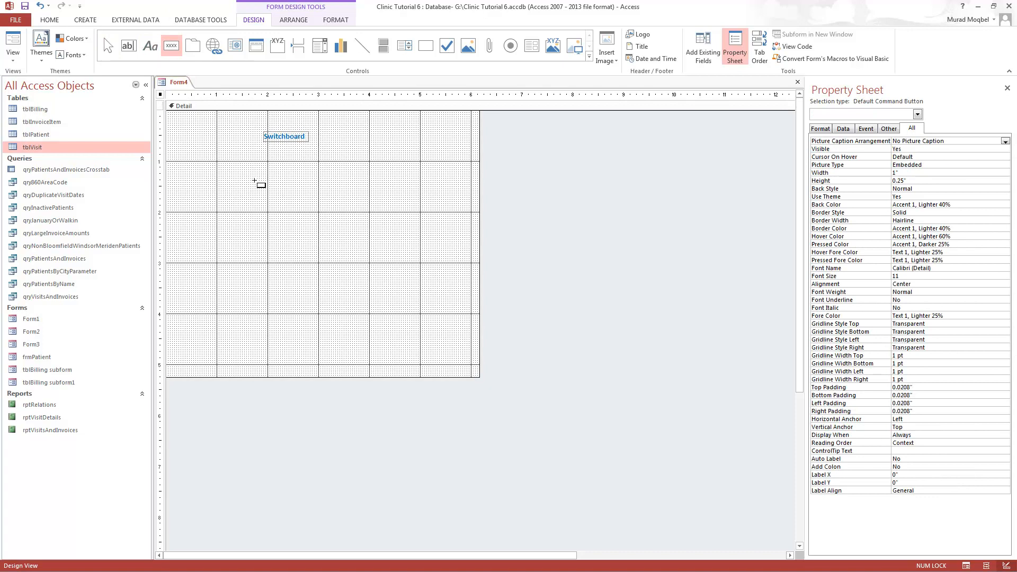
left_click(253, 171)
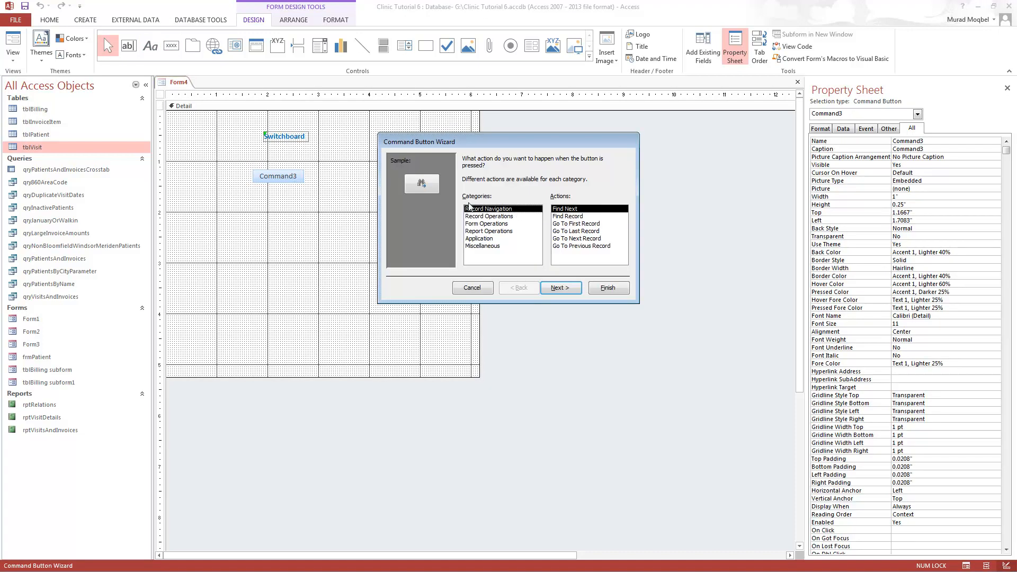
left_click(484, 224)
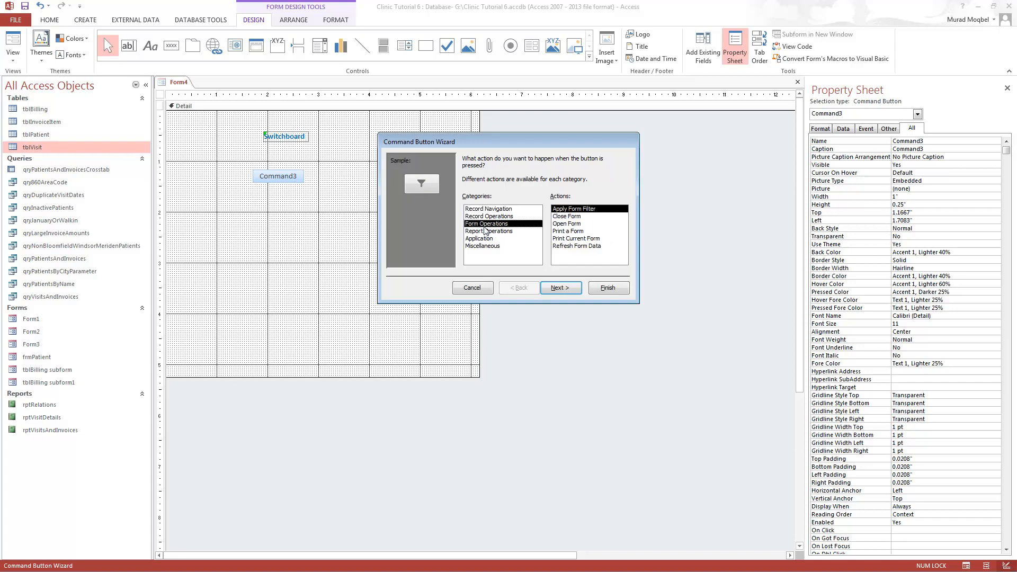
left_click(570, 224)
left_click(560, 288)
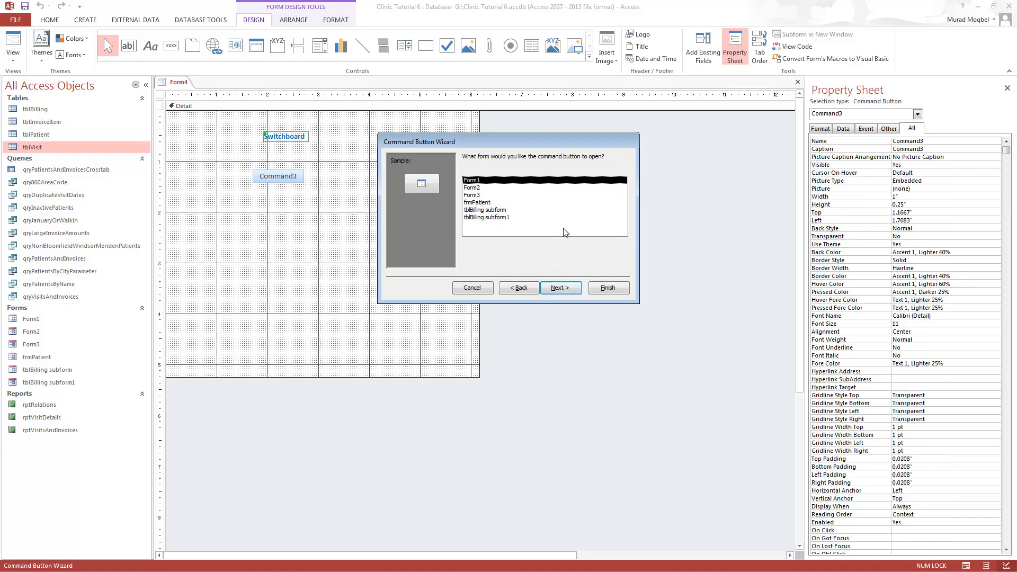
Make the command button open frmPatient, keep the MS Access Form picture on it, and finish the wizard.
left_click(483, 205)
left_click(564, 290)
left_click(560, 289)
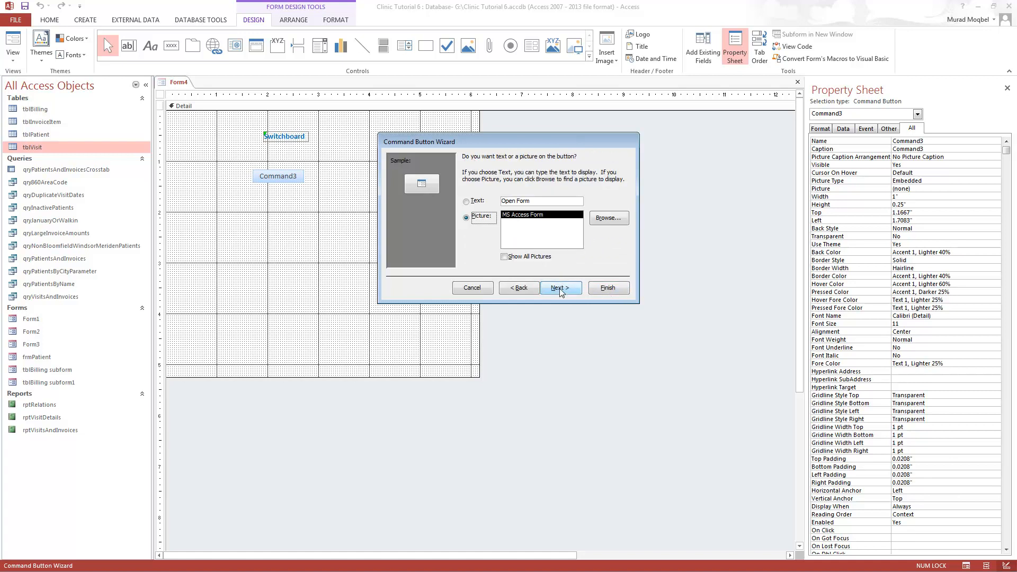
left_click(560, 289)
left_click(608, 287)
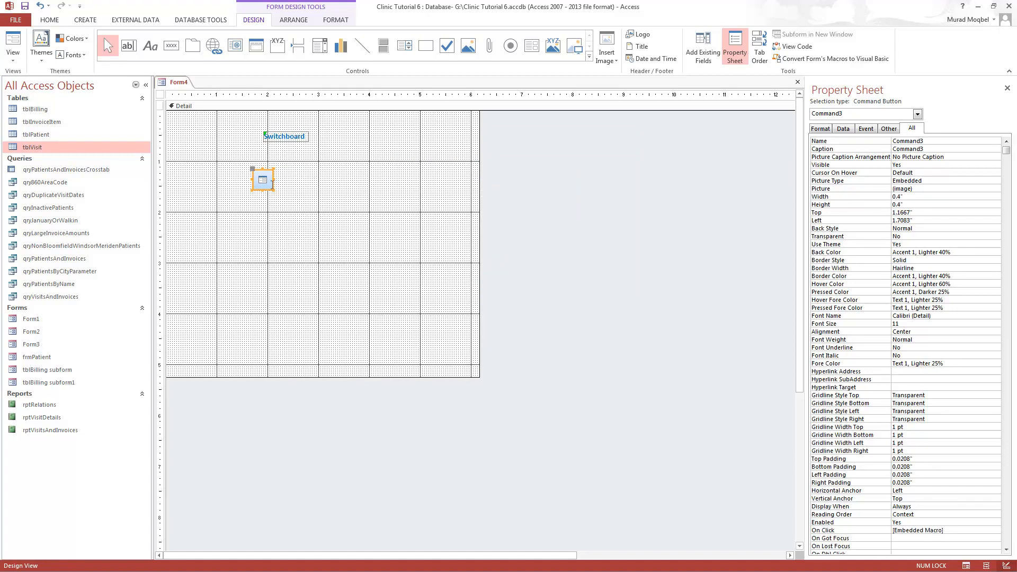
Show the switchboard form in Form View and test its button by opening frmPatient.
left_click(13, 40)
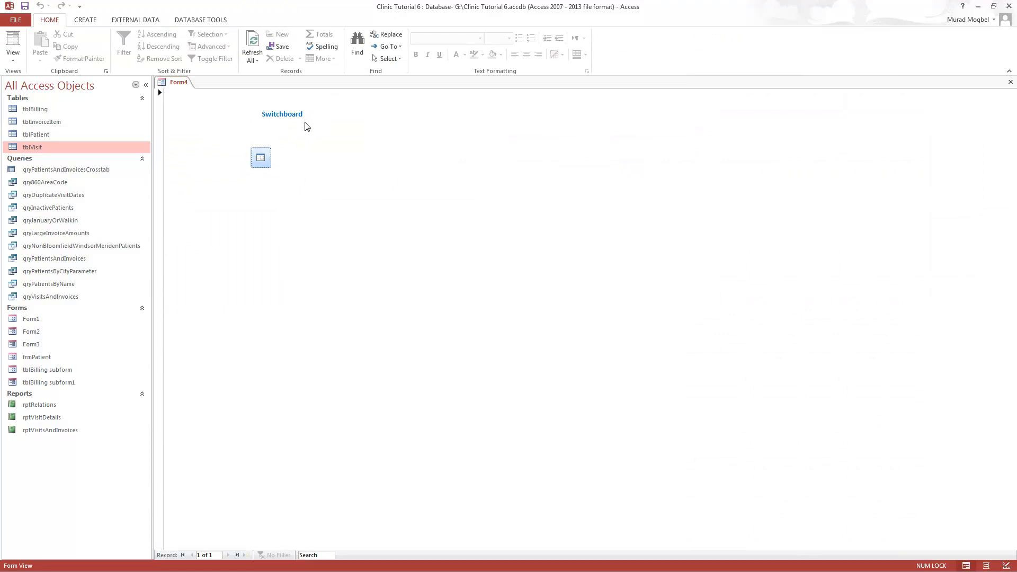
left_click(262, 158)
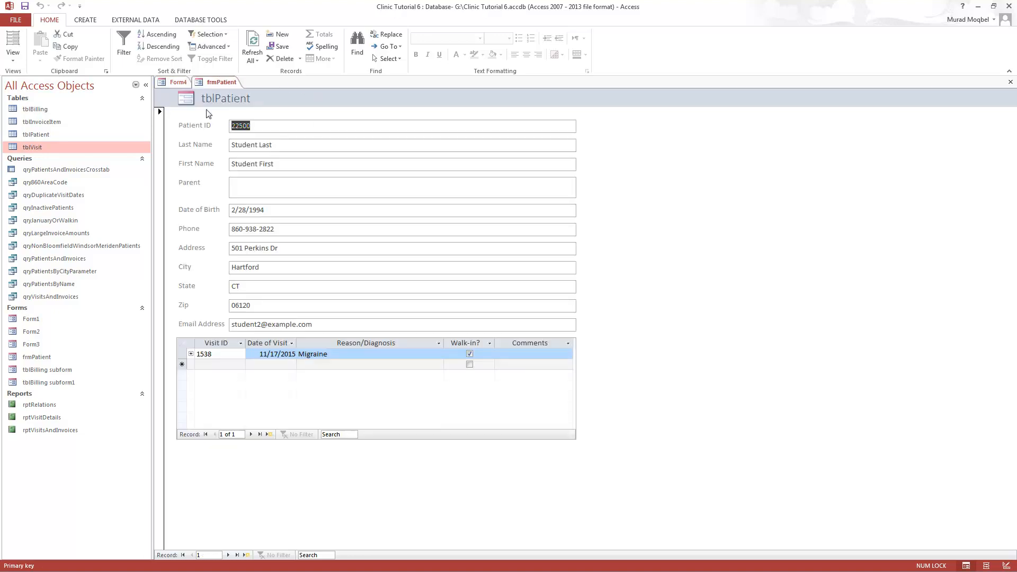
Go to a new blank record in frmPatient, then close the form.
right_click(218, 78)
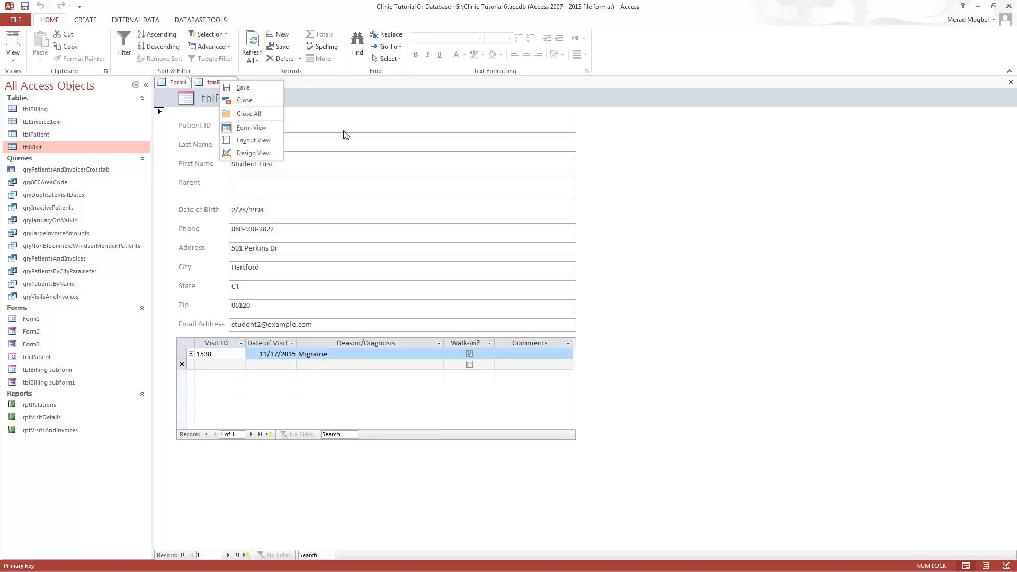
left_click(334, 131)
left_click(243, 555)
left_click(244, 555)
left_click(241, 189)
right_click(227, 81)
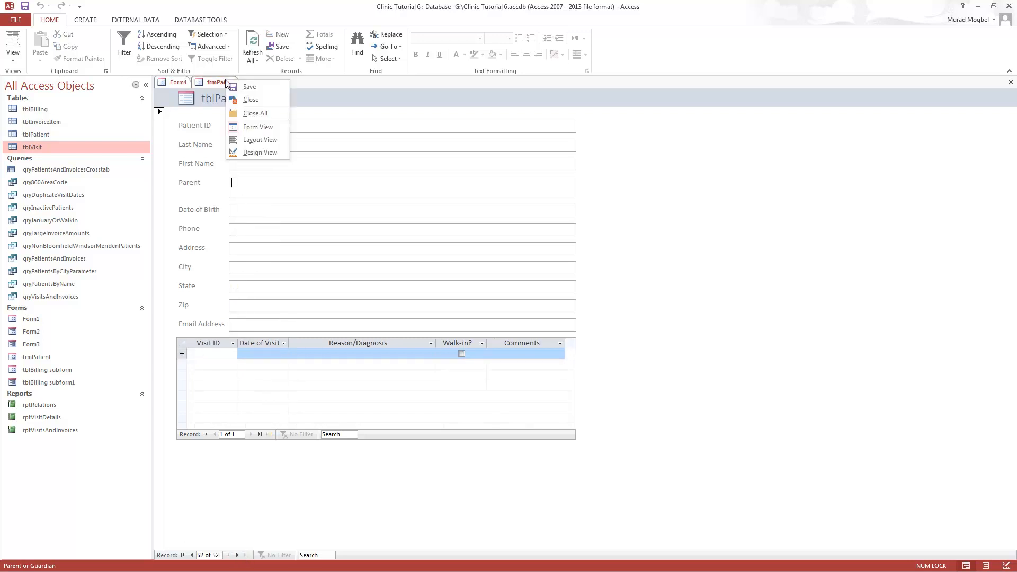
left_click(250, 100)
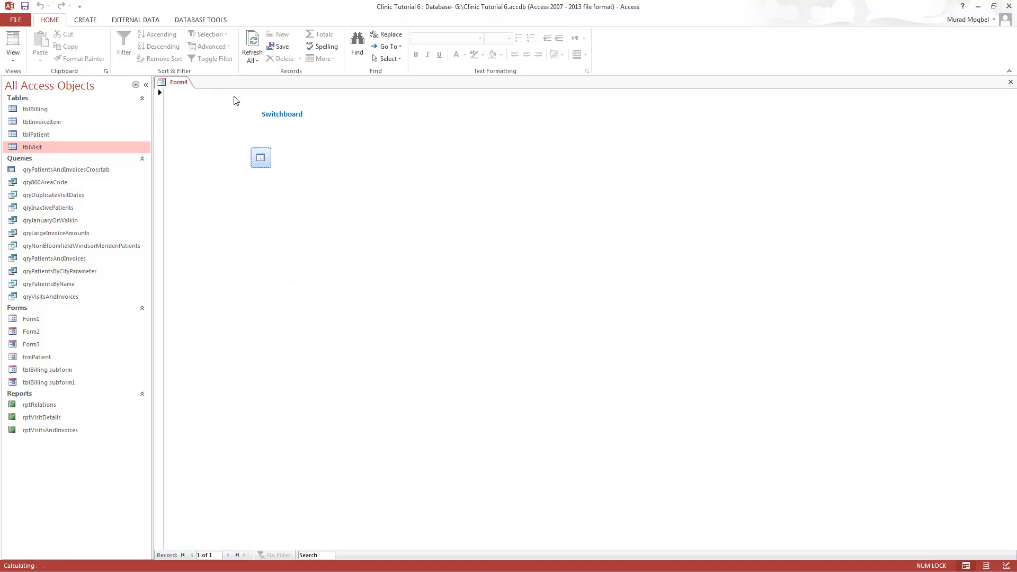
Check the switchboard form's properties in Design View and close the form without saving its changes.
left_click(13, 60)
left_click(39, 125)
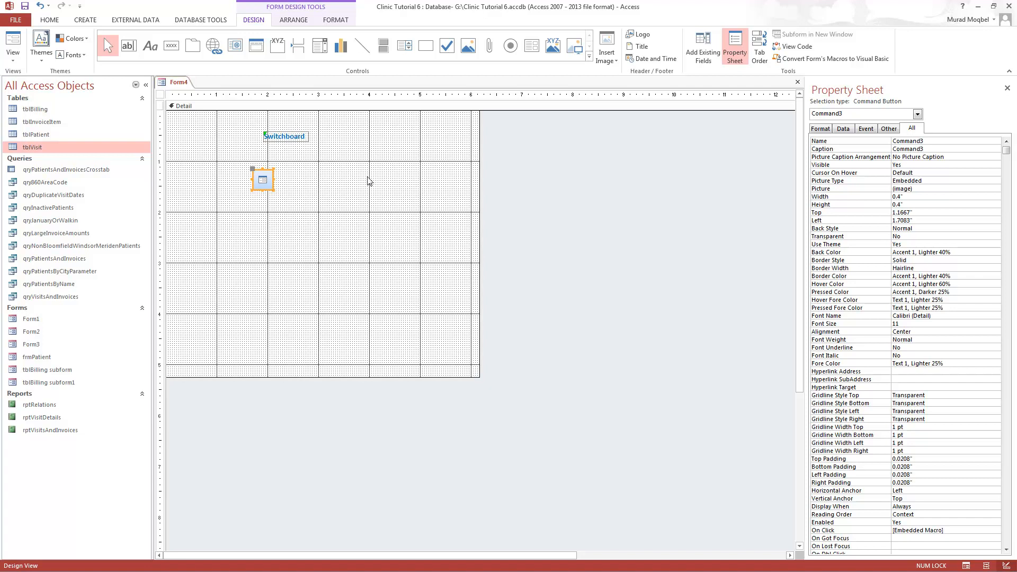
left_click(171, 106)
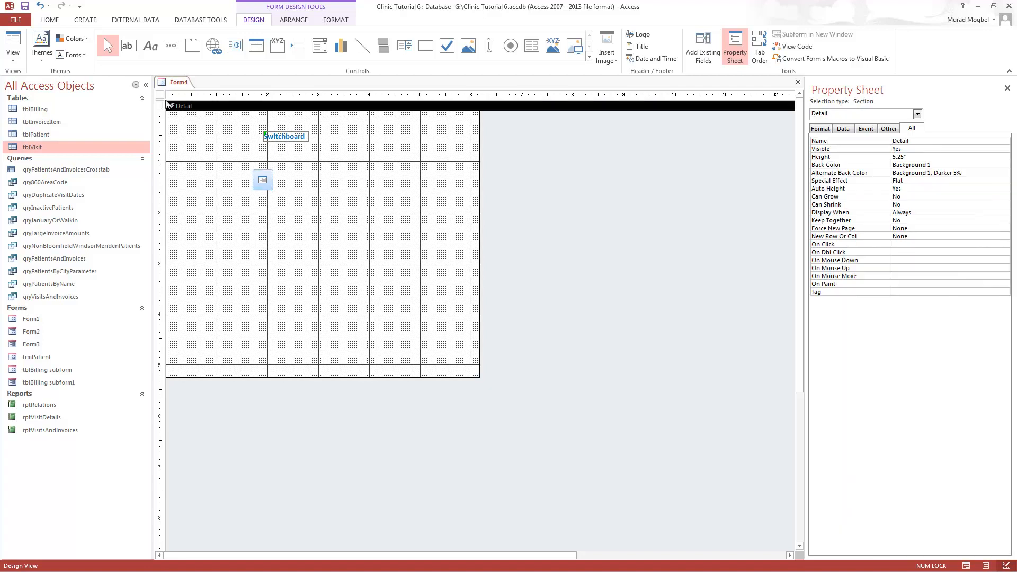
left_click(160, 94)
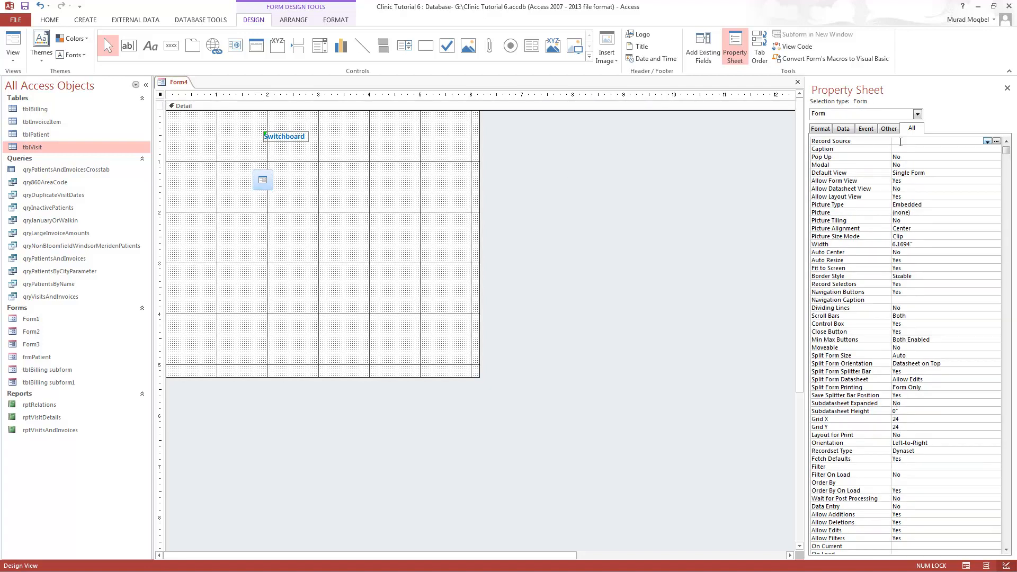
right_click(182, 85)
left_click(208, 108)
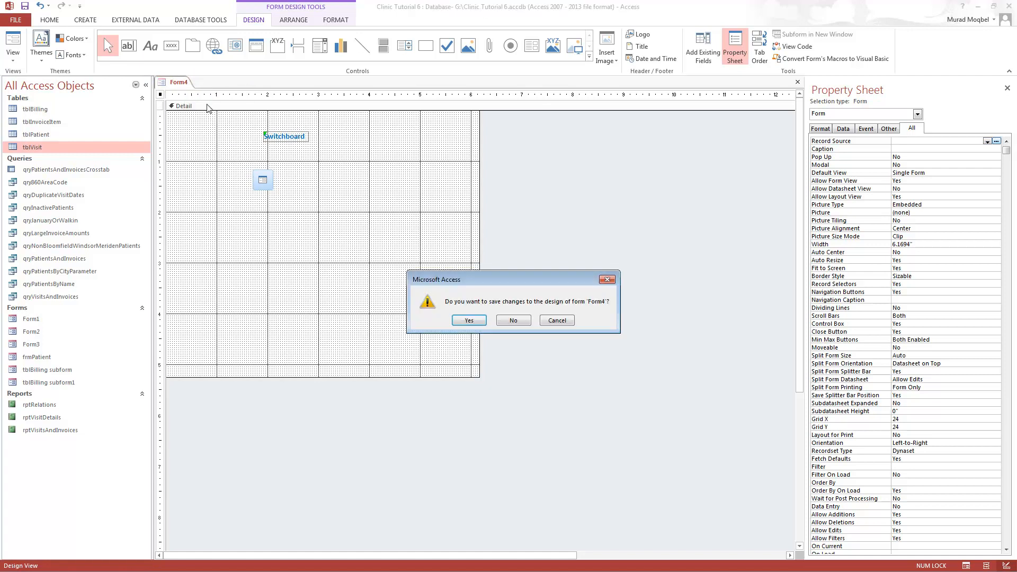
left_click(513, 320)
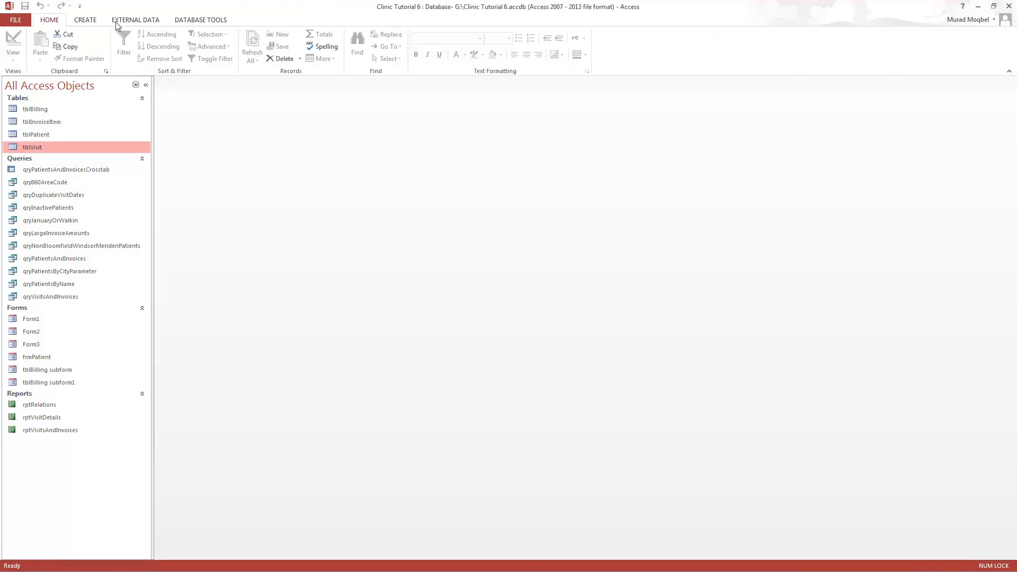
Create a new blank form and switch it to Design View.
left_click(85, 19)
left_click(228, 48)
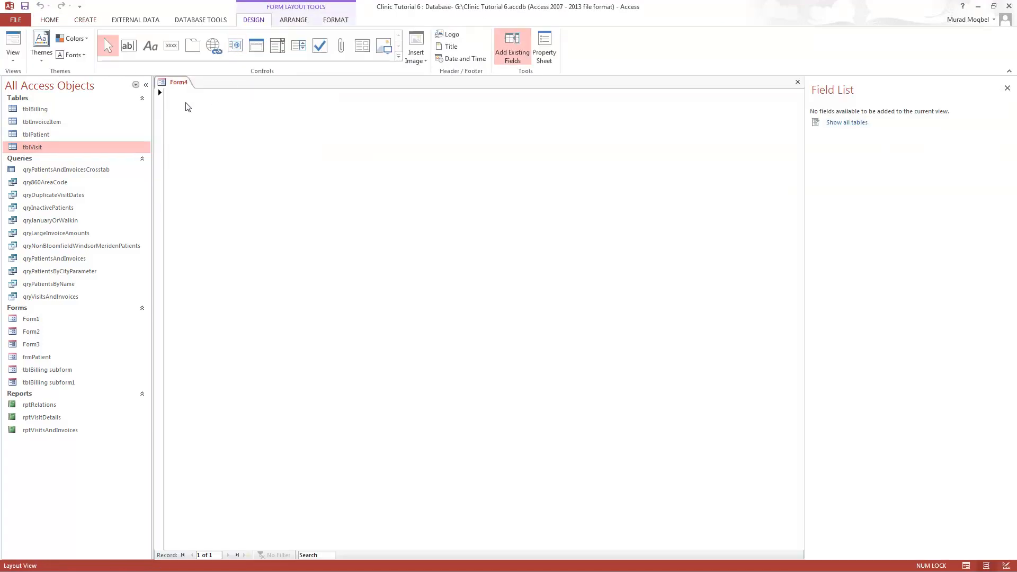
left_click(13, 61)
left_click(30, 133)
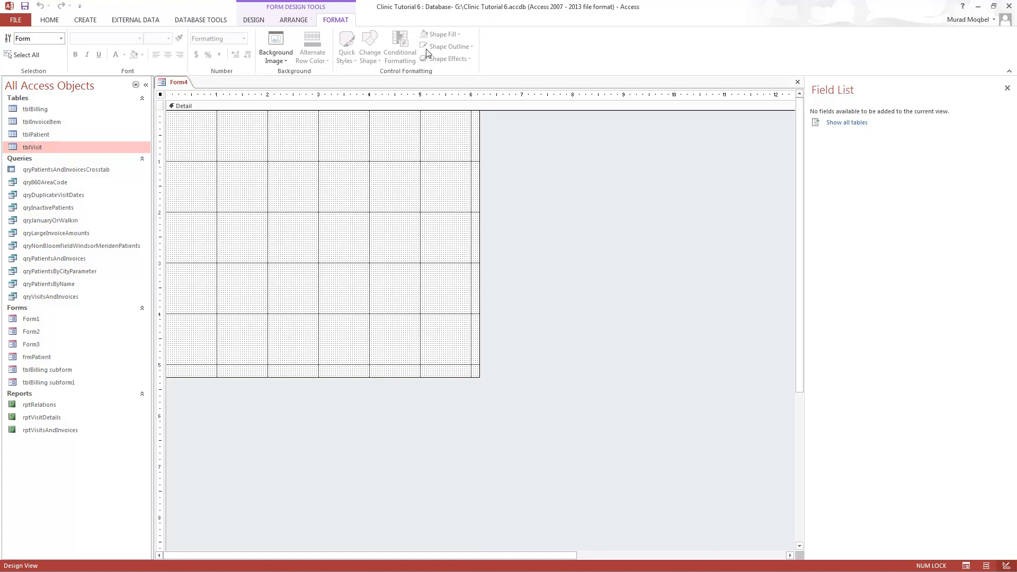
Set the blank form's Record Source property to tblVisit.
left_click(259, 21)
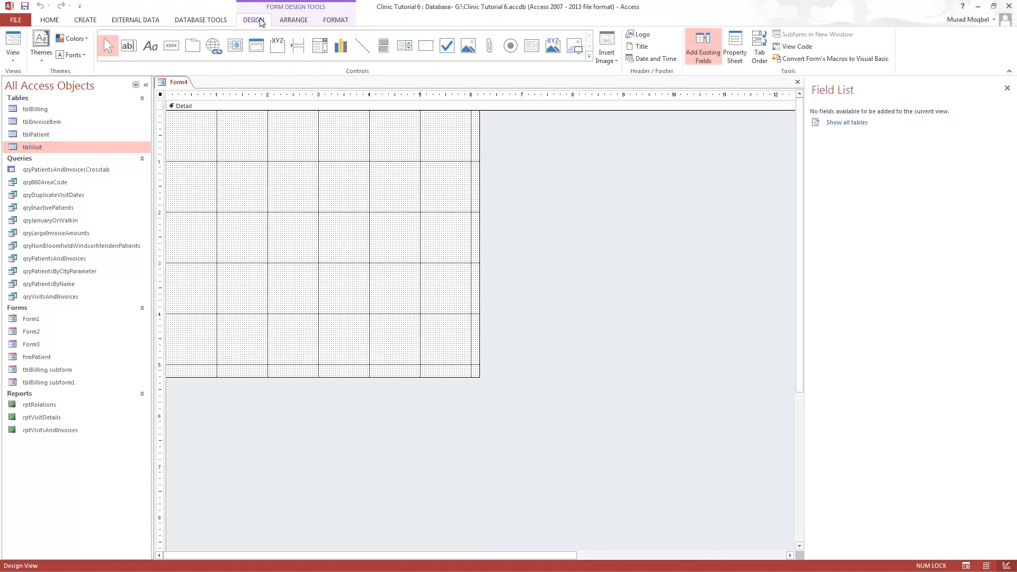
left_click(733, 53)
left_click(987, 141)
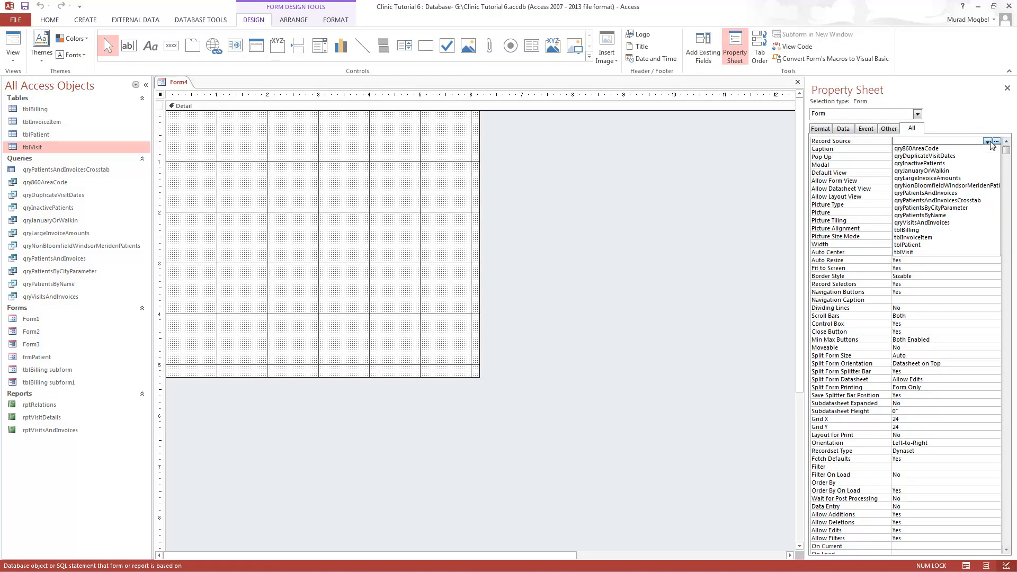
left_click(920, 253)
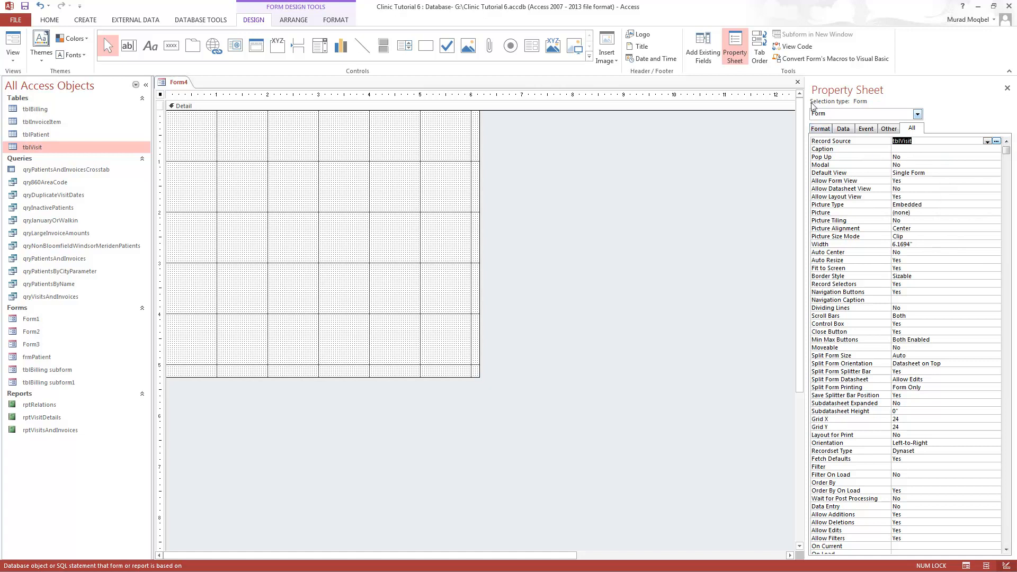
Add the existing fields VisitDate, PatientID, Reason, Comments and WalkIn to the form's Detail section.
left_click(703, 52)
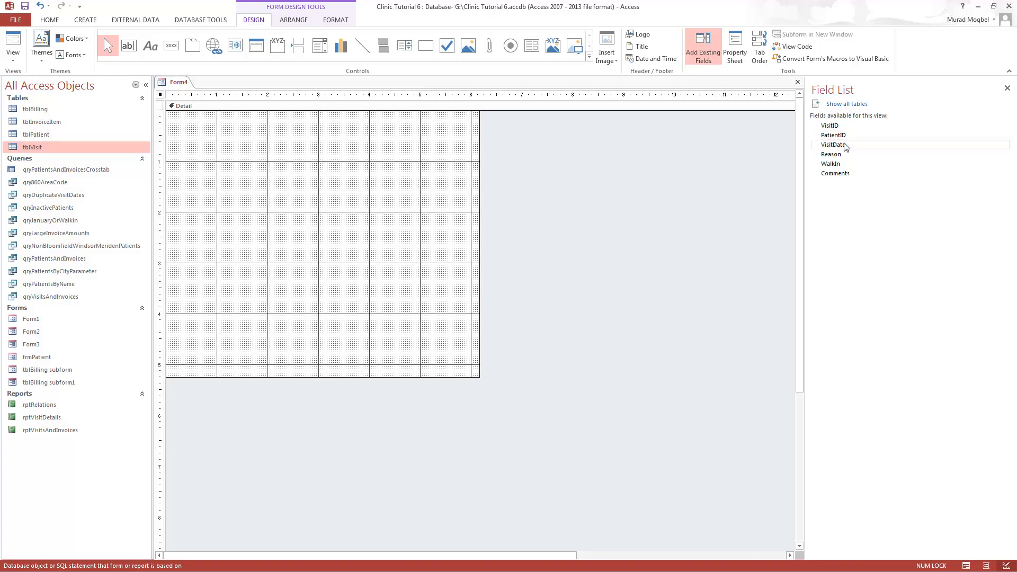
double_click(833, 144)
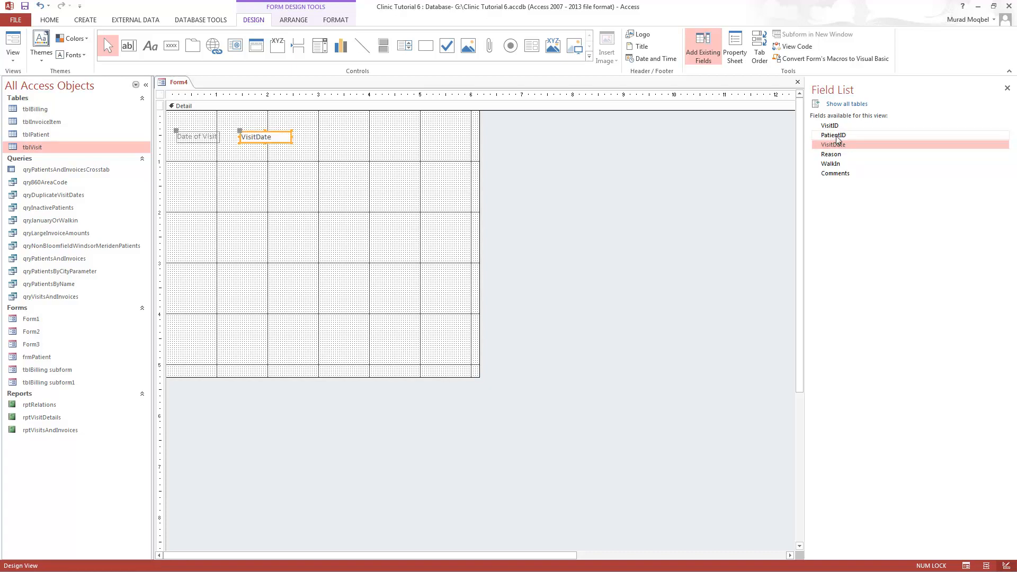
double_click(836, 135)
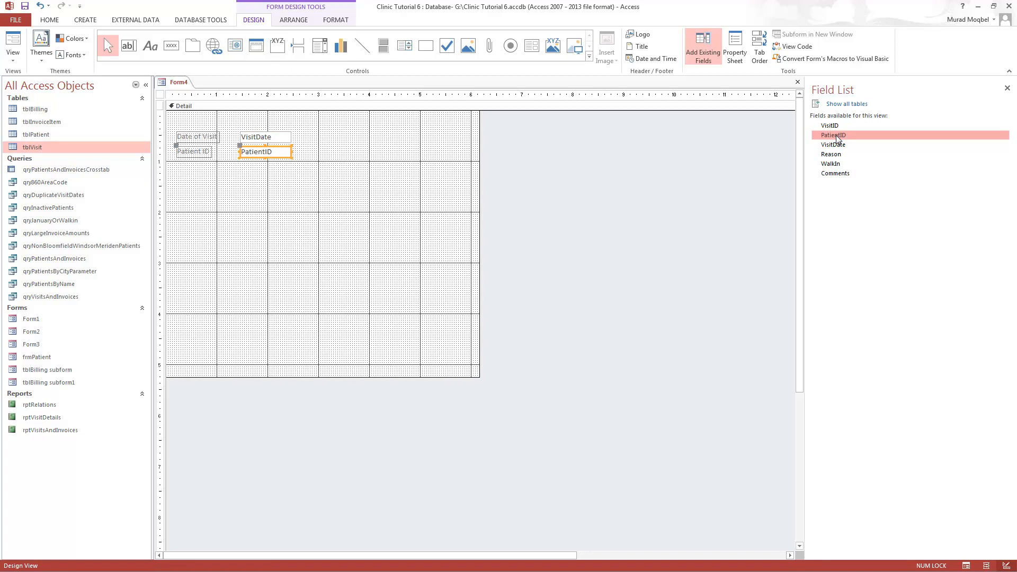
double_click(829, 155)
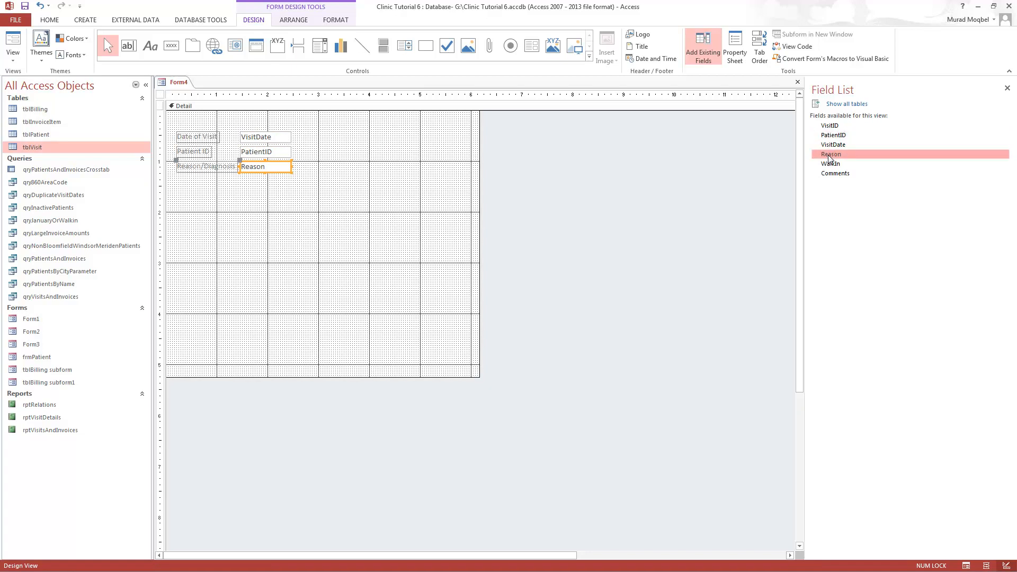
double_click(834, 175)
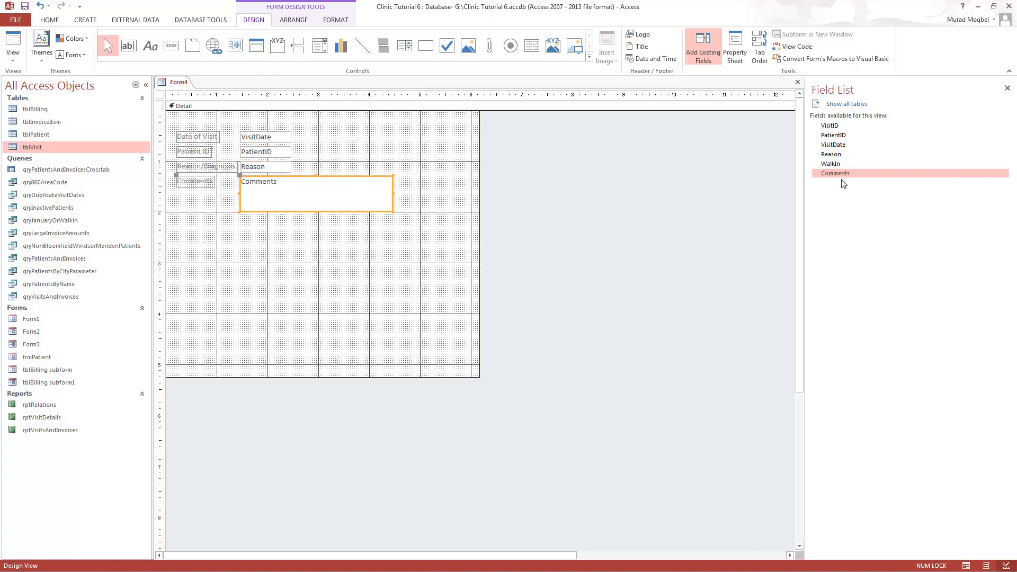
double_click(841, 164)
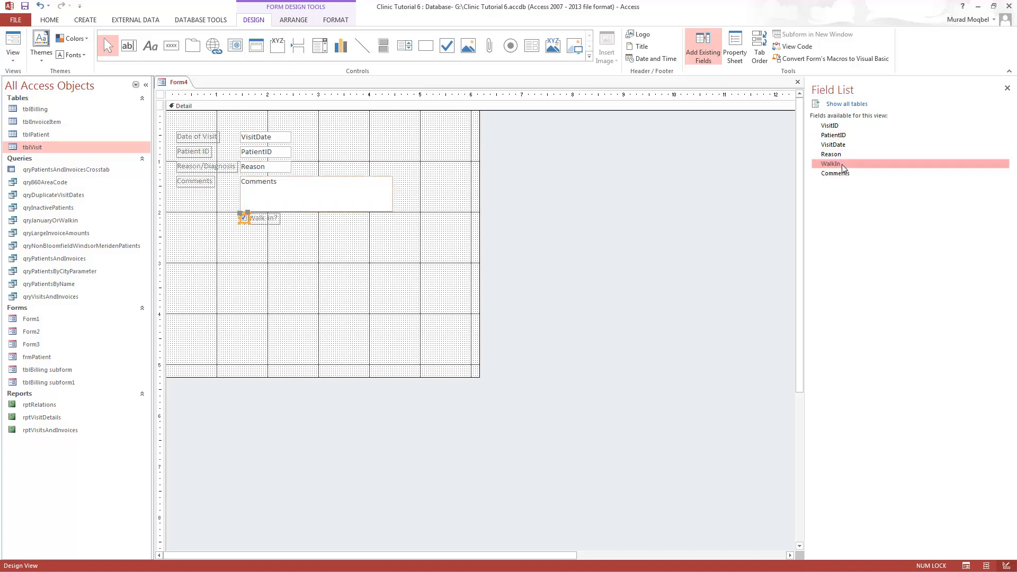
Move the Walk-in? check box and label up beside the VisitDate field and apply Bottom alignment to them.
left_click(258, 218)
left_click_drag(243, 217, 372, 131)
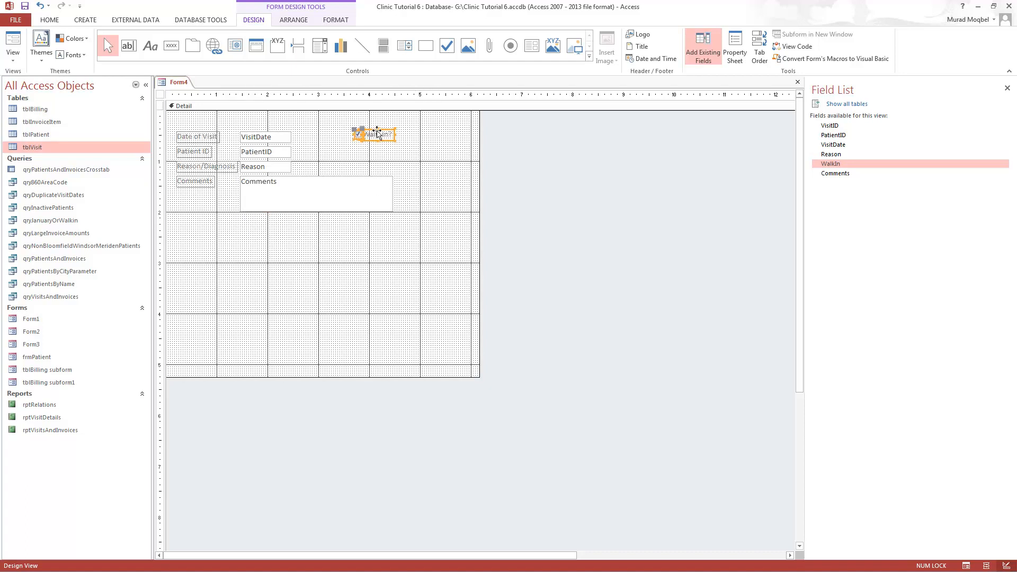
right_click(376, 133)
mouse_move(336, 302)
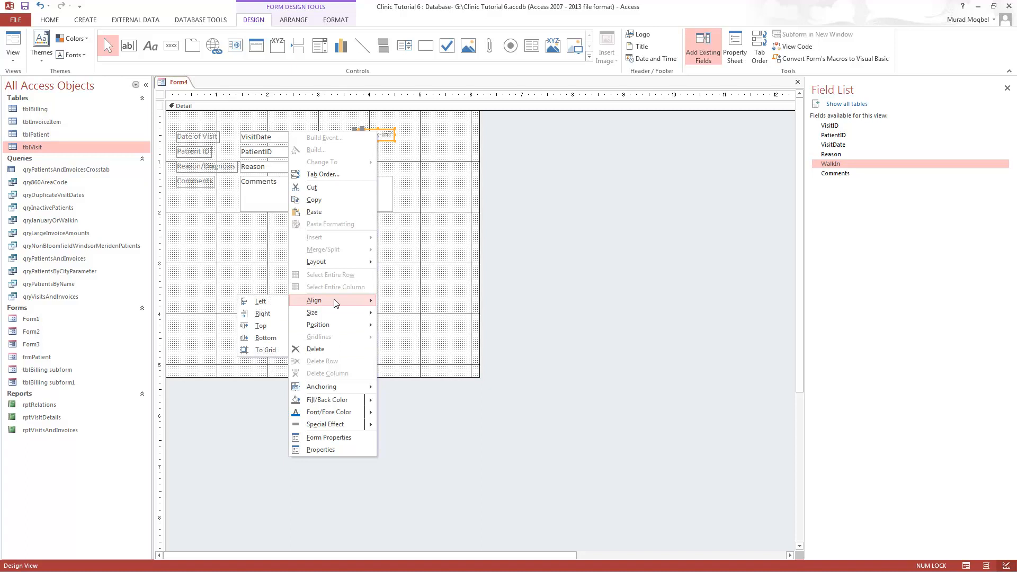
left_click(265, 337)
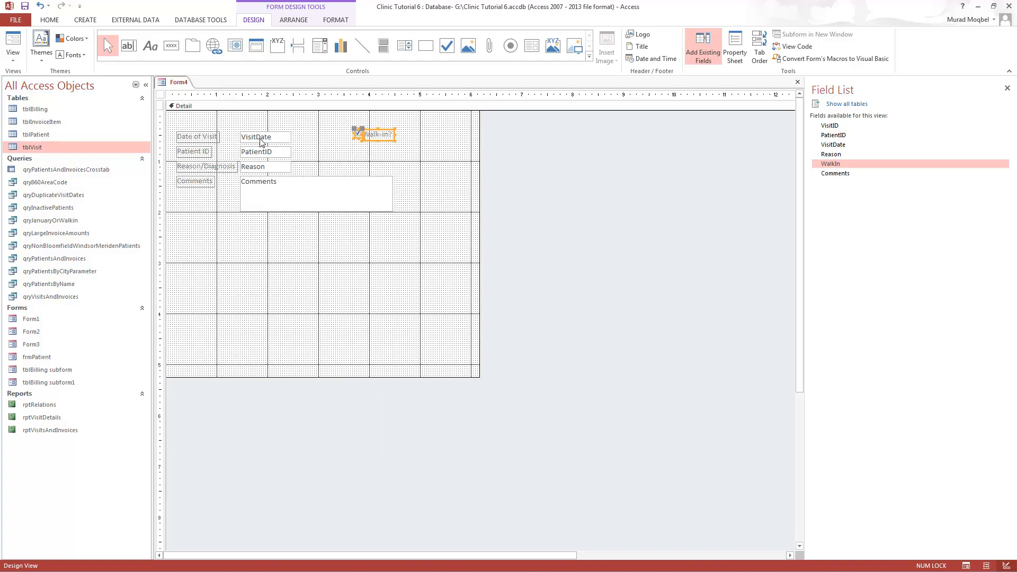
left_click(279, 140)
left_click(369, 136)
left_click(455, 168)
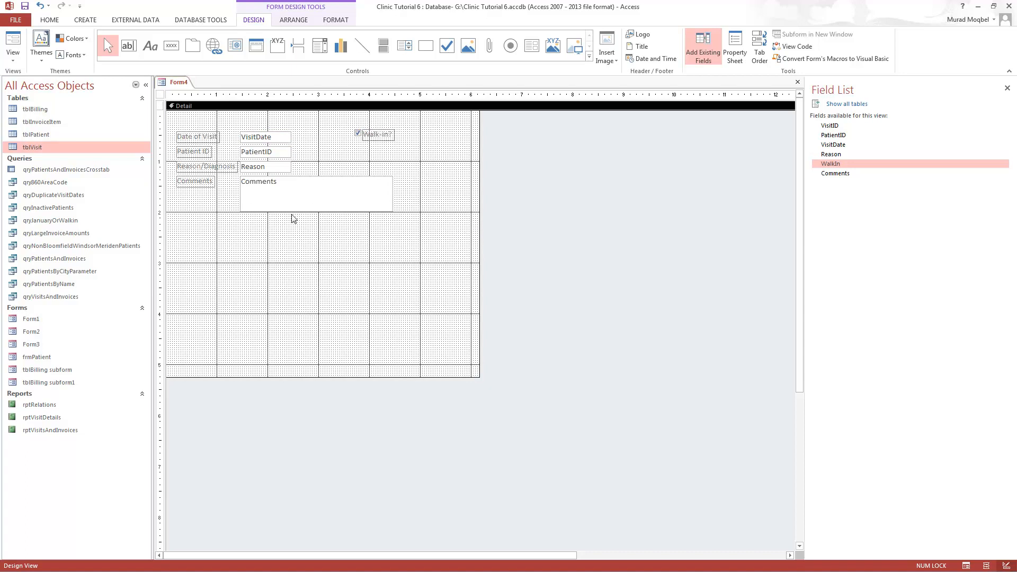
Show the form in Form View and browse forward to the third visit record.
left_click(12, 49)
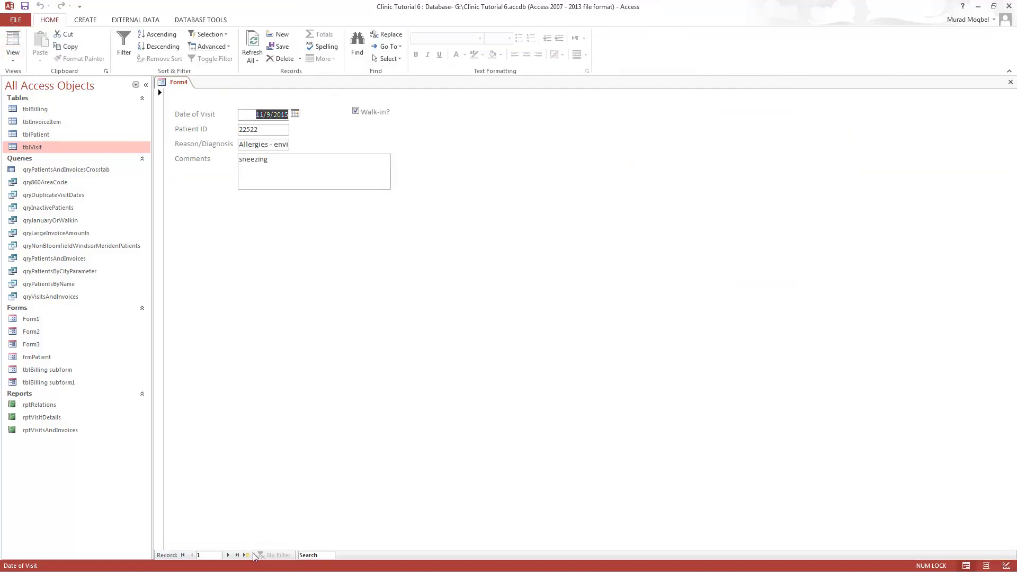
left_click(228, 554)
left_click(228, 554)
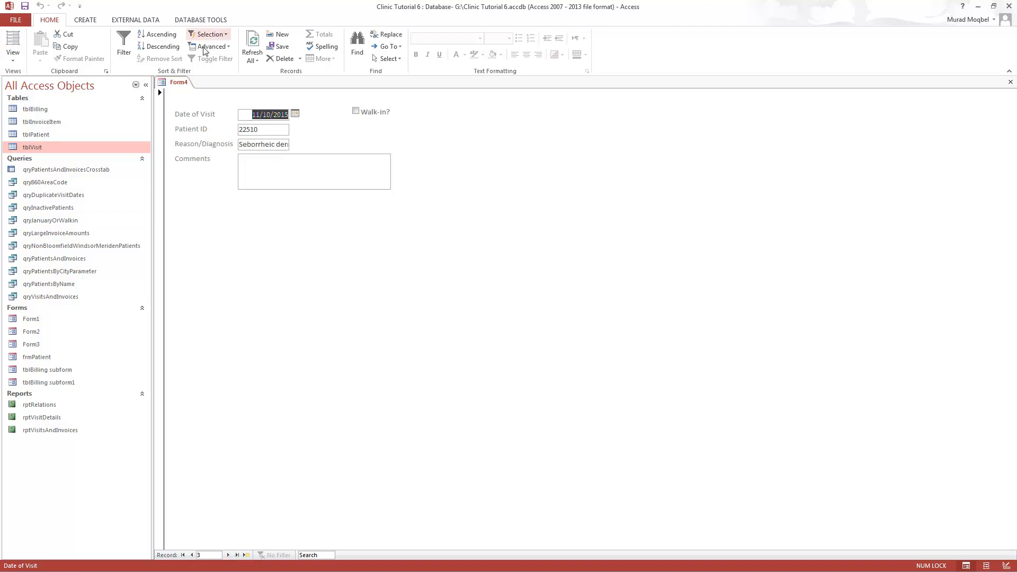
Return the form to Design View and add a header title reading "Visit and Billing".
right_click(167, 82)
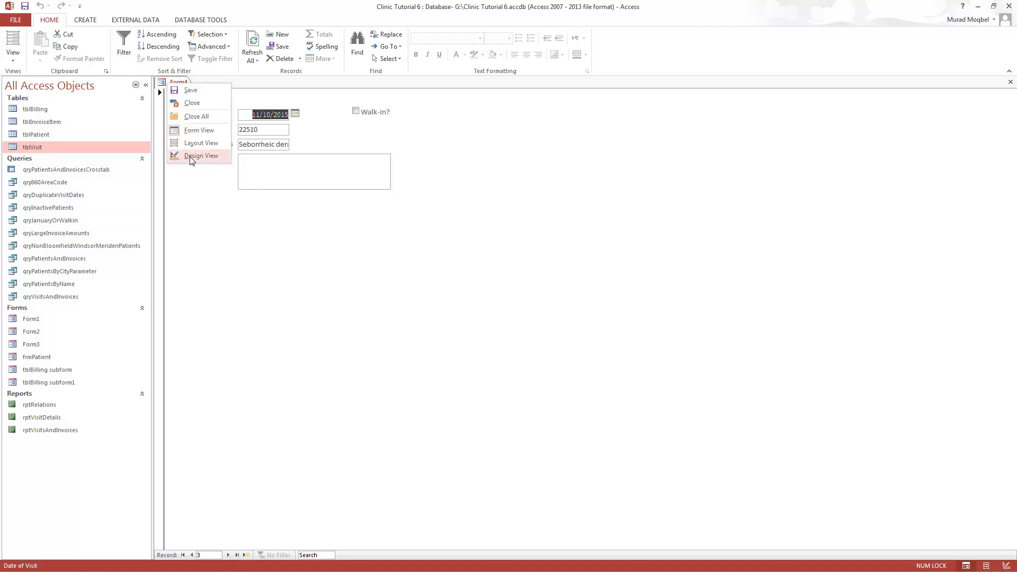
left_click(191, 156)
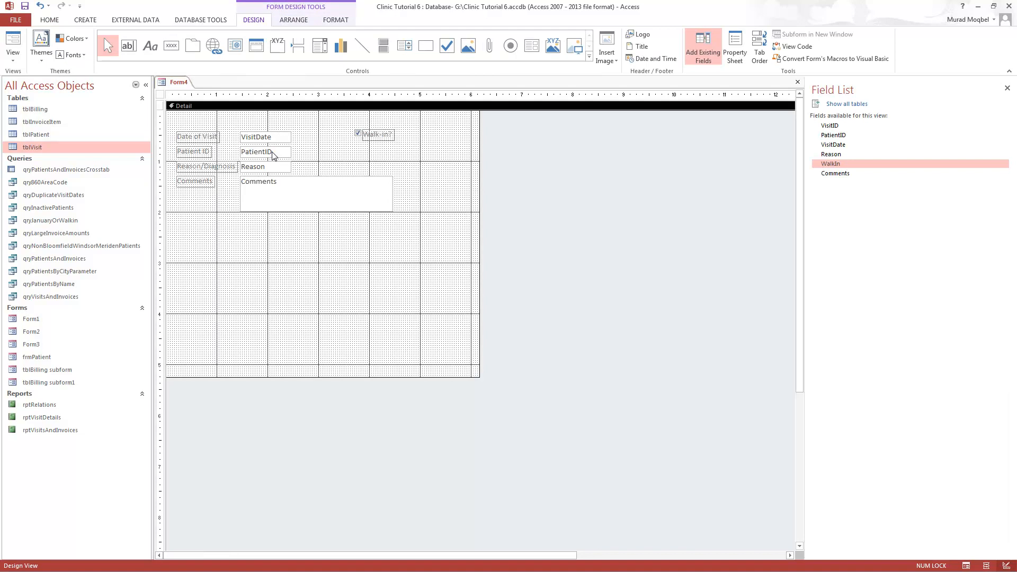
left_click(273, 153)
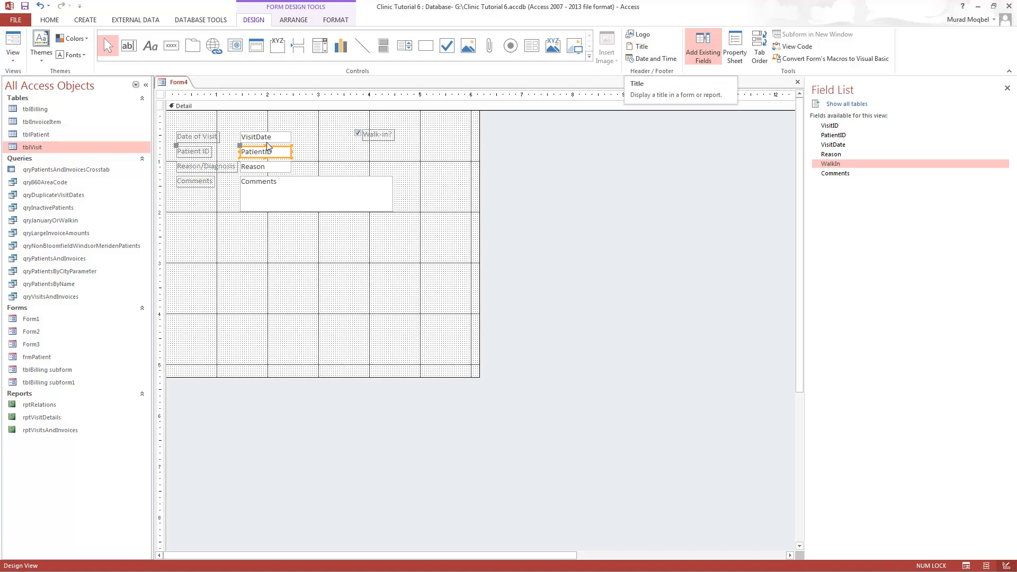
left_click(641, 48)
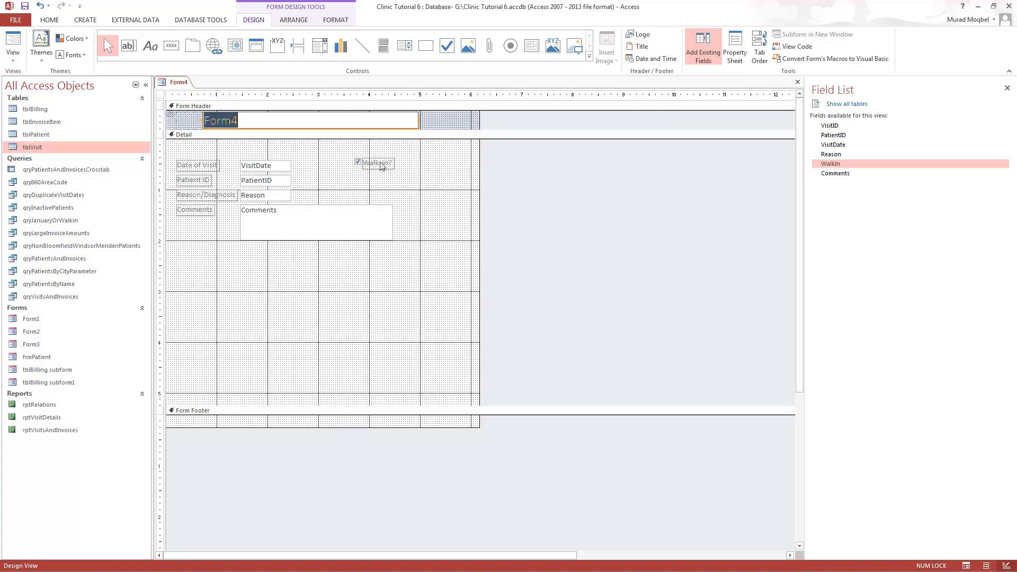
type("V")
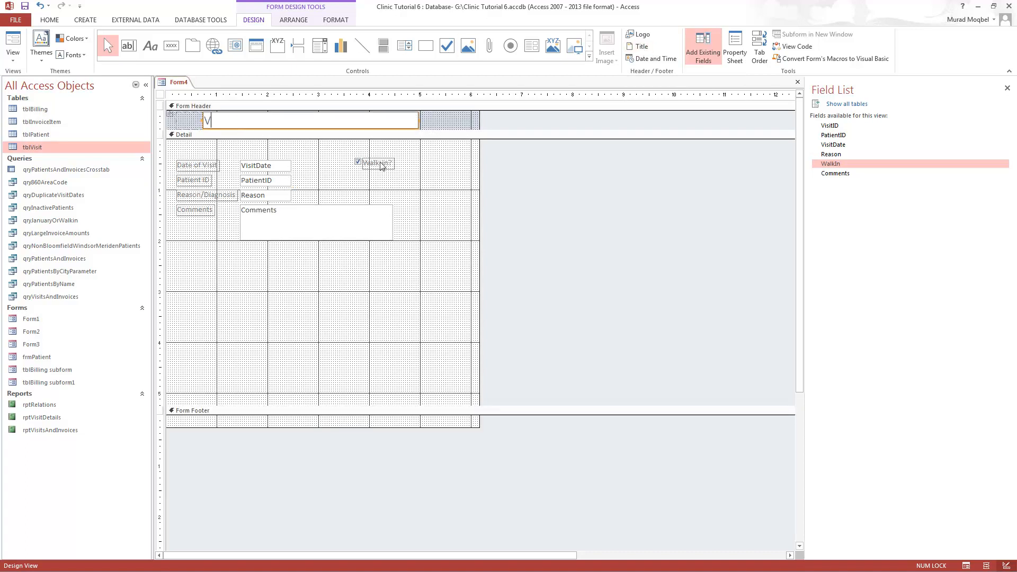
type("isit and Billing")
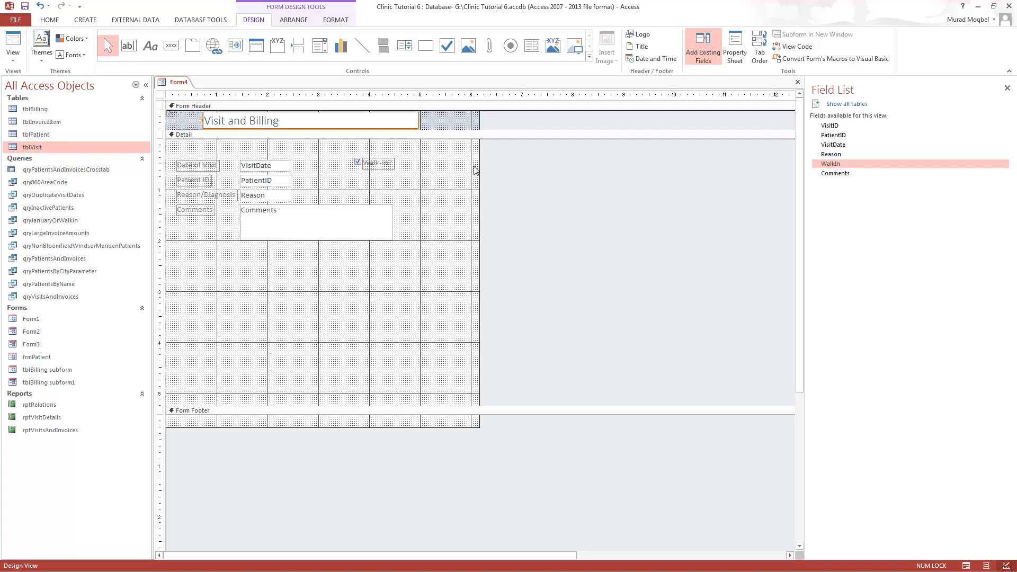
Narrow the header title's box so that it fits the Visit and Billing text.
left_click(494, 185)
left_click(241, 120)
left_click_drag(418, 120, 312, 116)
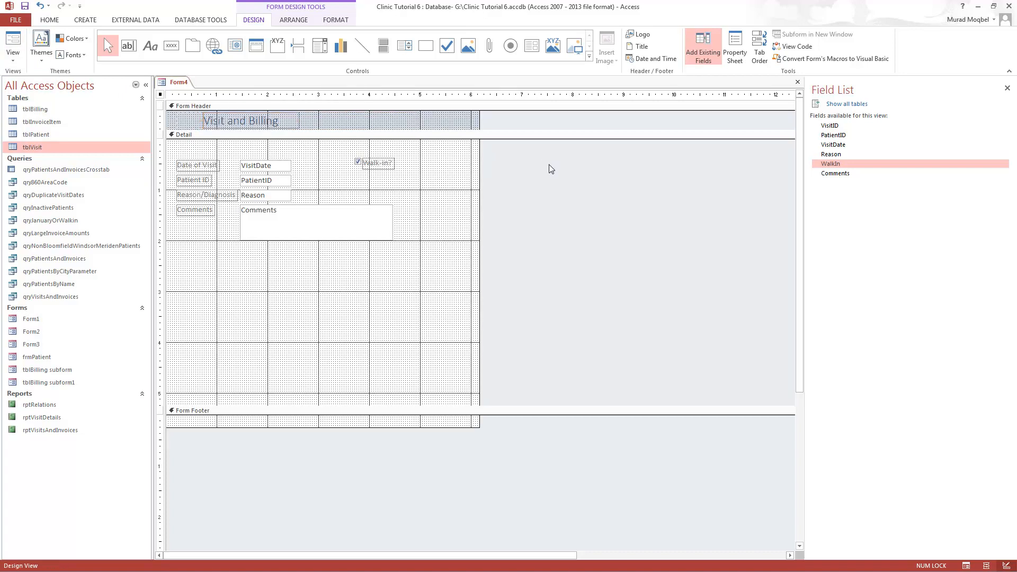
left_click(403, 125)
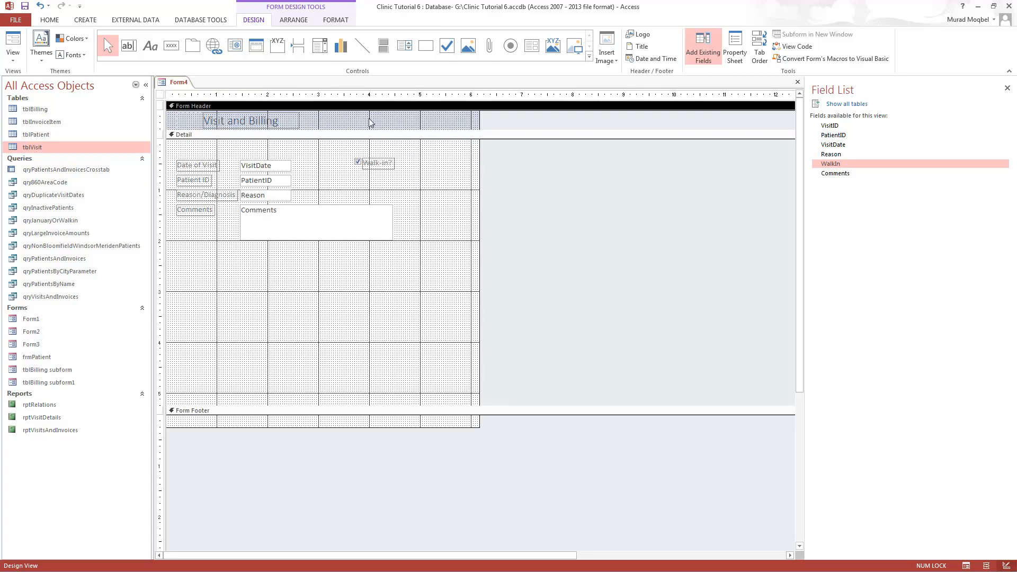
Check the Visit and Billing header in Form View and return the form to Design View.
left_click(13, 42)
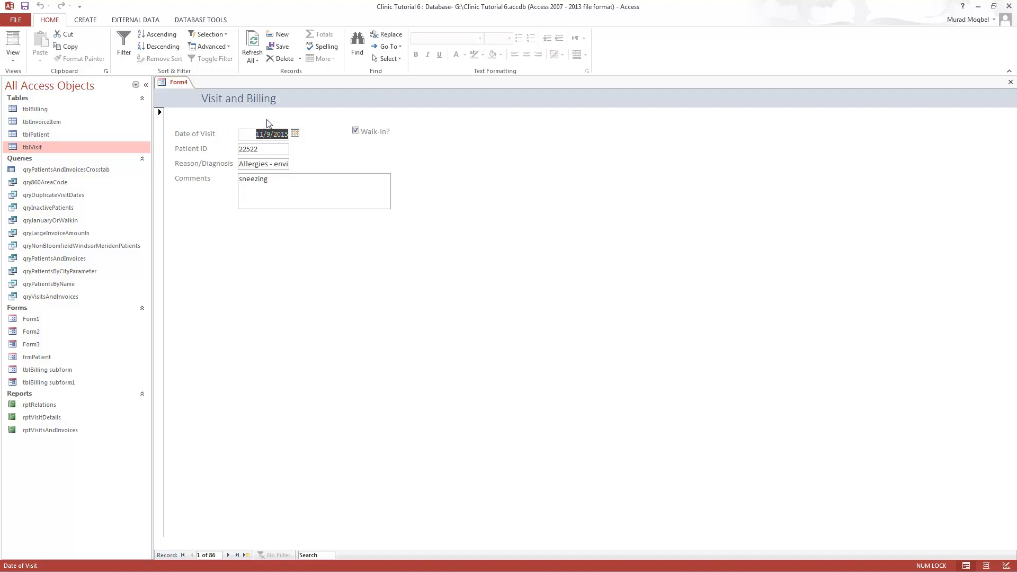
right_click(166, 86)
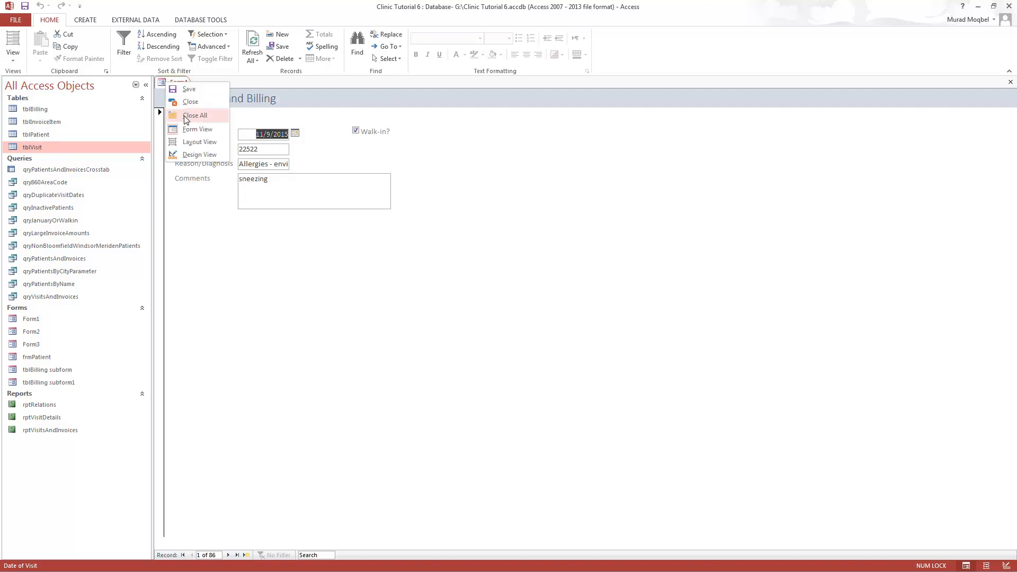
left_click(206, 155)
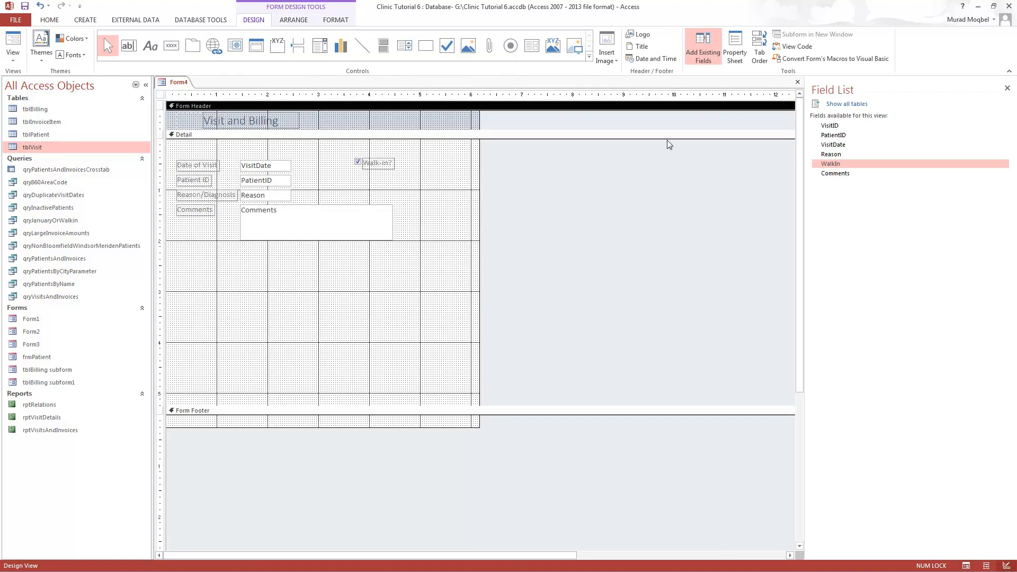
Turn off the Use Control Wizards option for the form's controls.
left_click(589, 57)
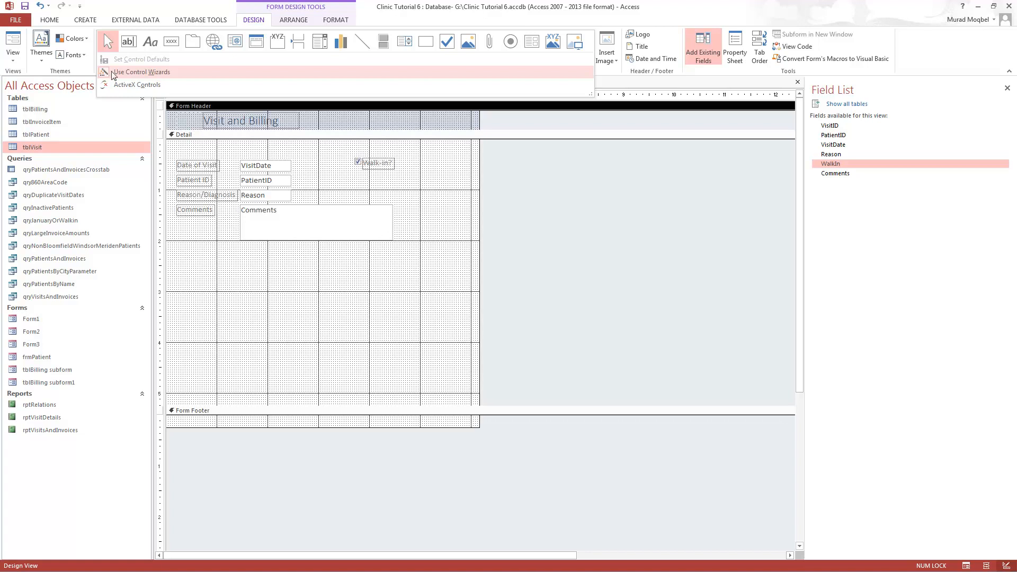
left_click(589, 16)
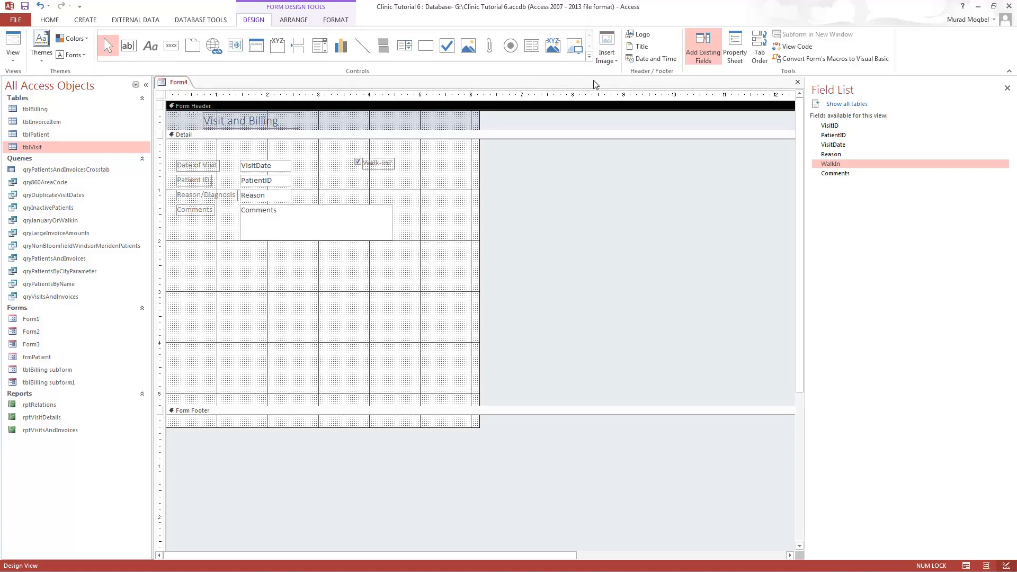
left_click(590, 57)
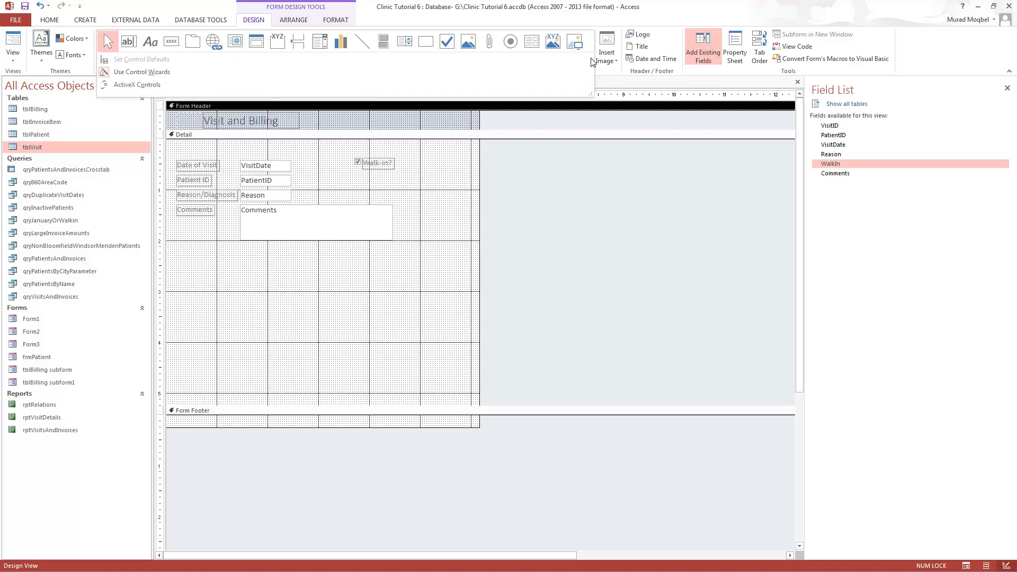
left_click(581, 231)
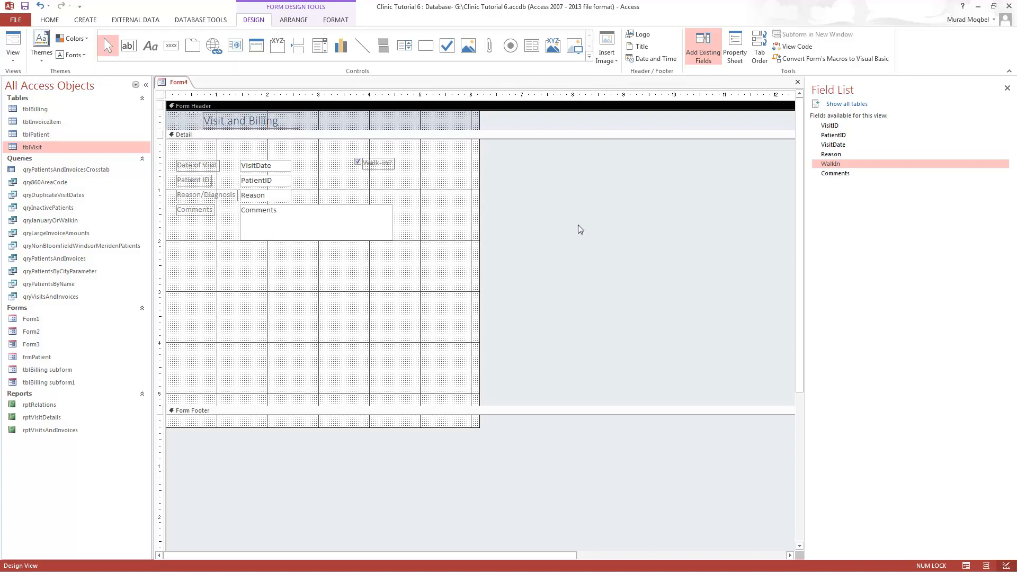
left_click(589, 56)
left_click(104, 70)
left_click(550, 204)
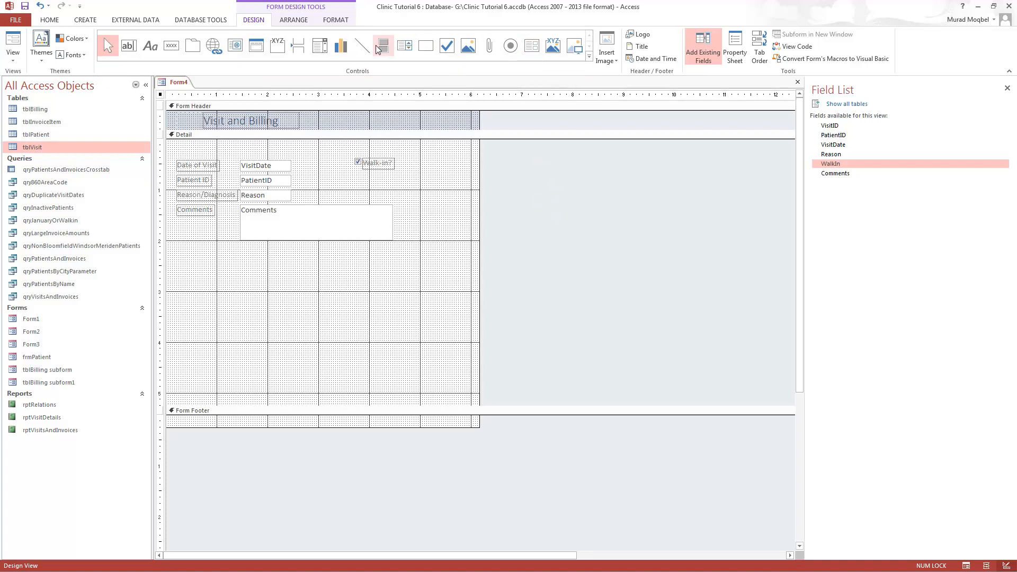
Try placing a combo box in the form header beside the title without the wizard, and delete it.
left_click(323, 53)
left_click(389, 116)
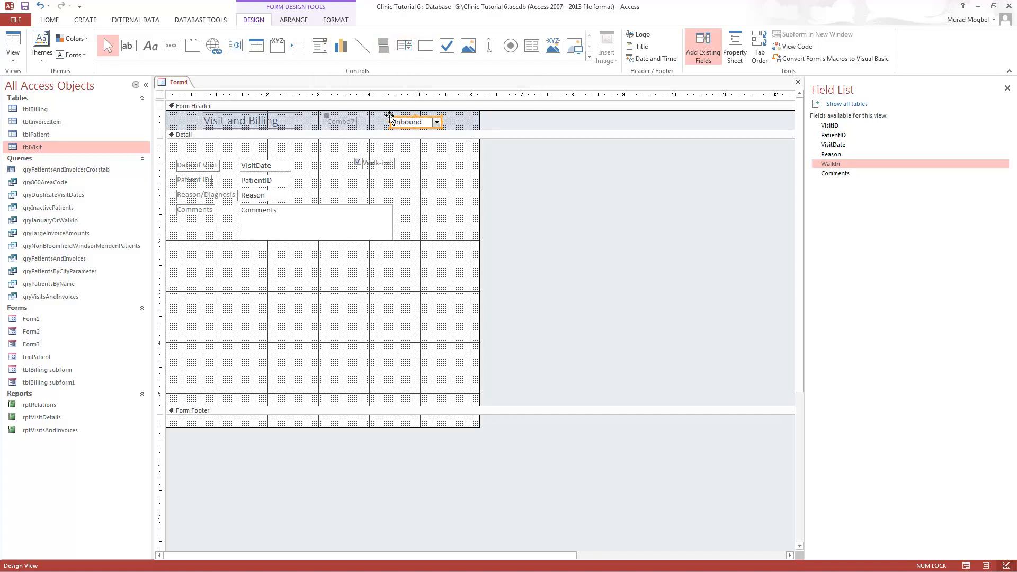
left_click(590, 57)
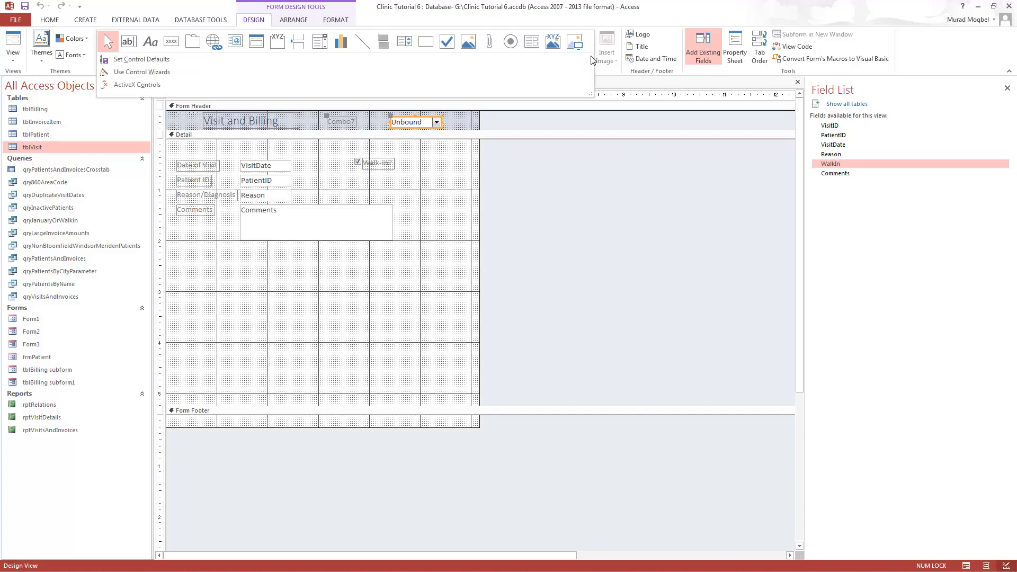
left_click(568, 125)
left_click(414, 139)
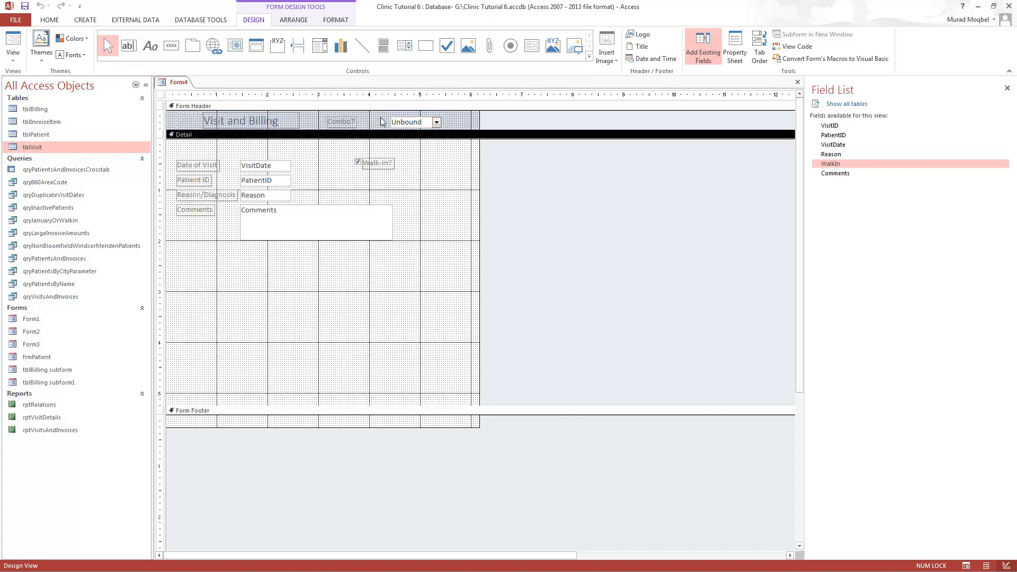
left_click(424, 124)
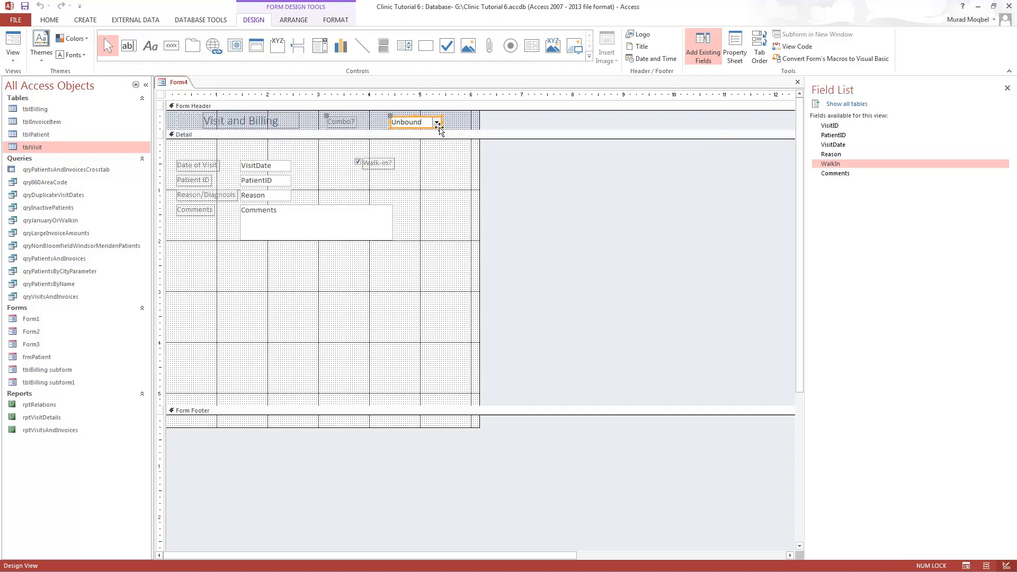
key("Delete")
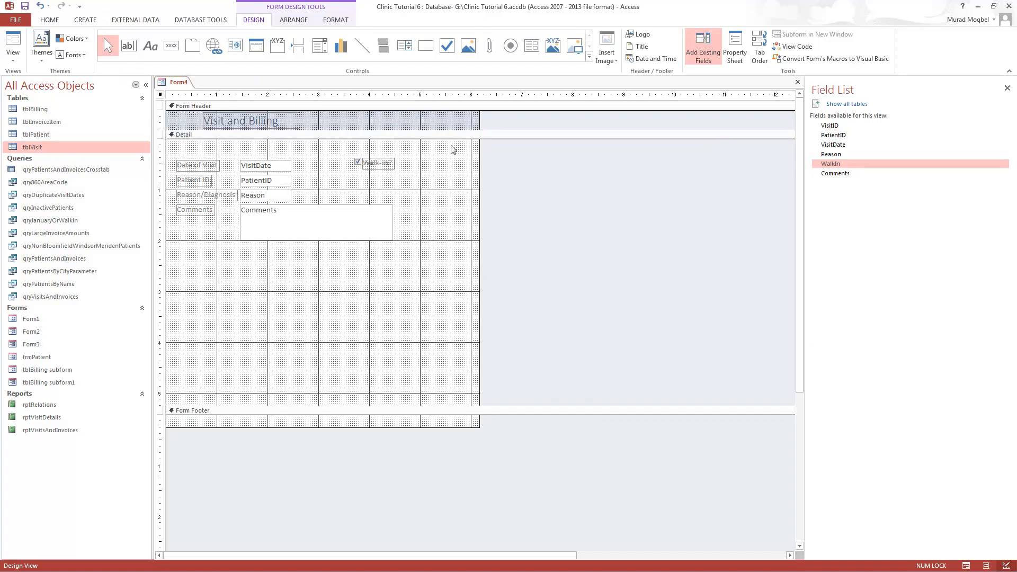
Turn on the Use Control Wizards option for the form's controls.
left_click(589, 56)
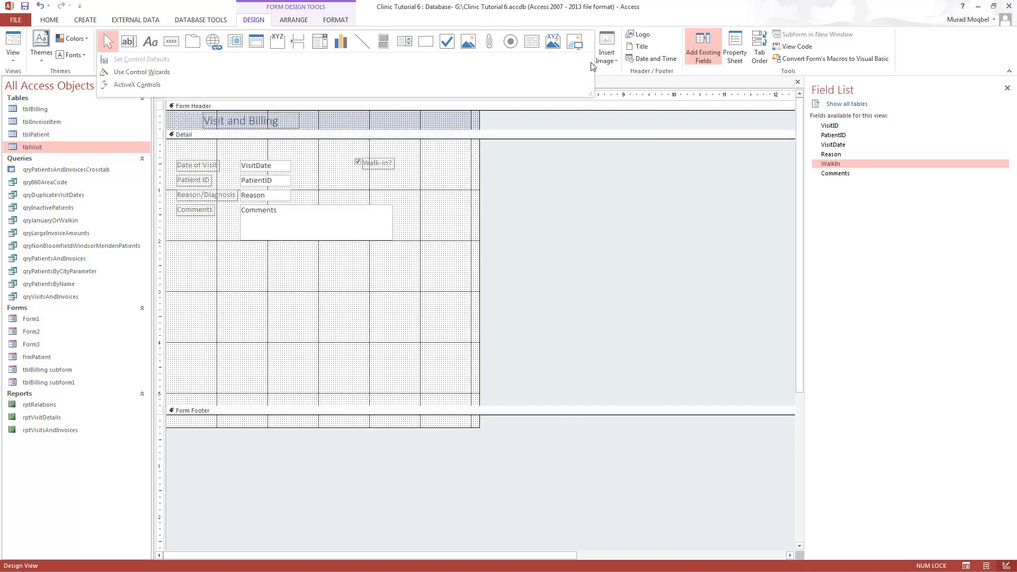
left_click(177, 74)
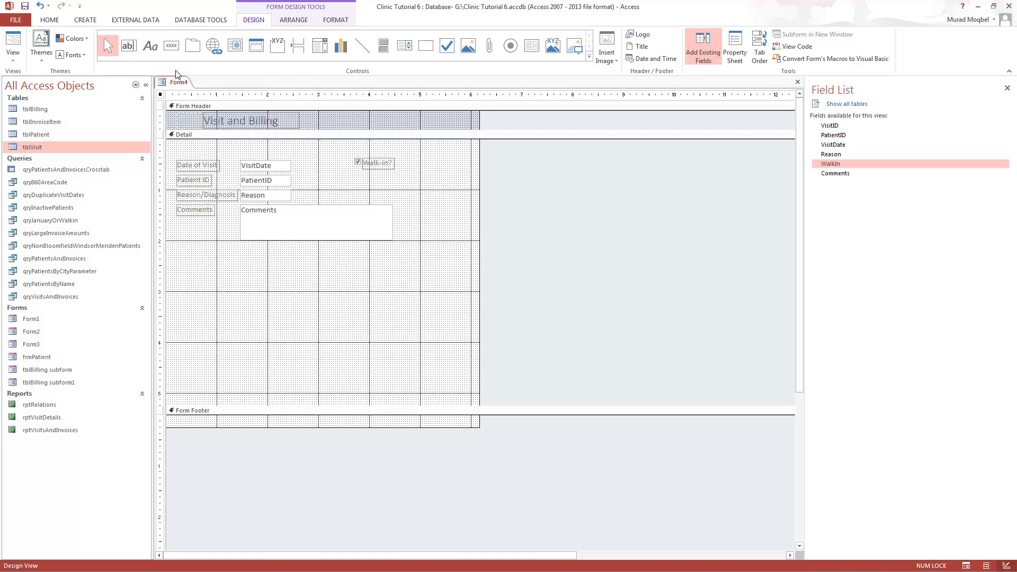
left_click(590, 67)
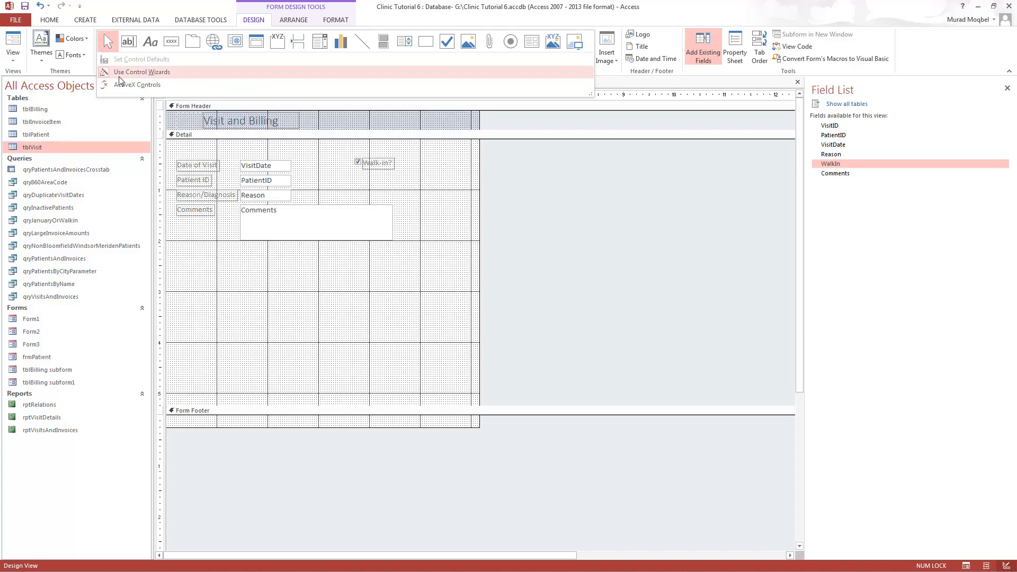
left_click(658, 228)
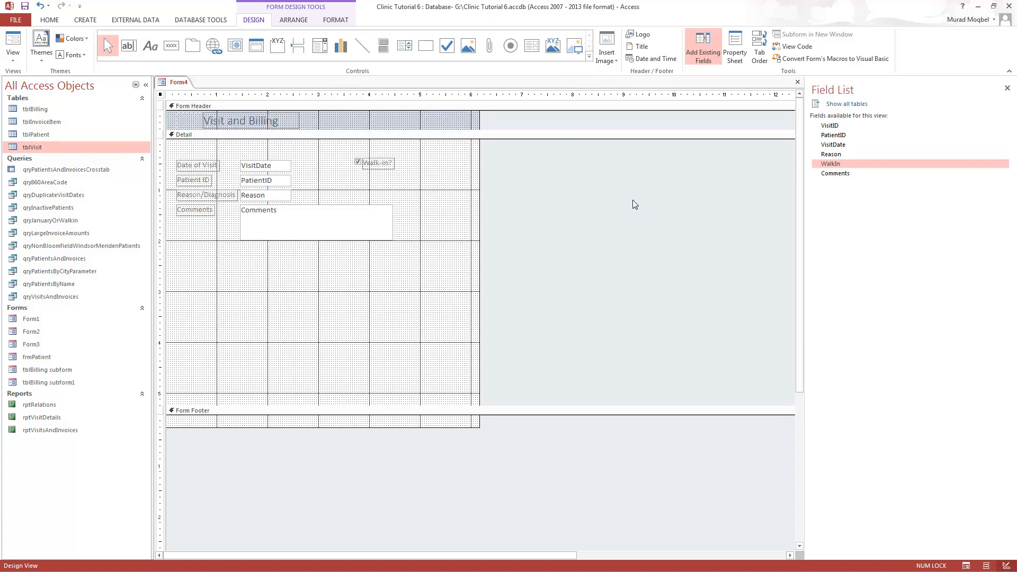
left_click(317, 47)
left_click(369, 115)
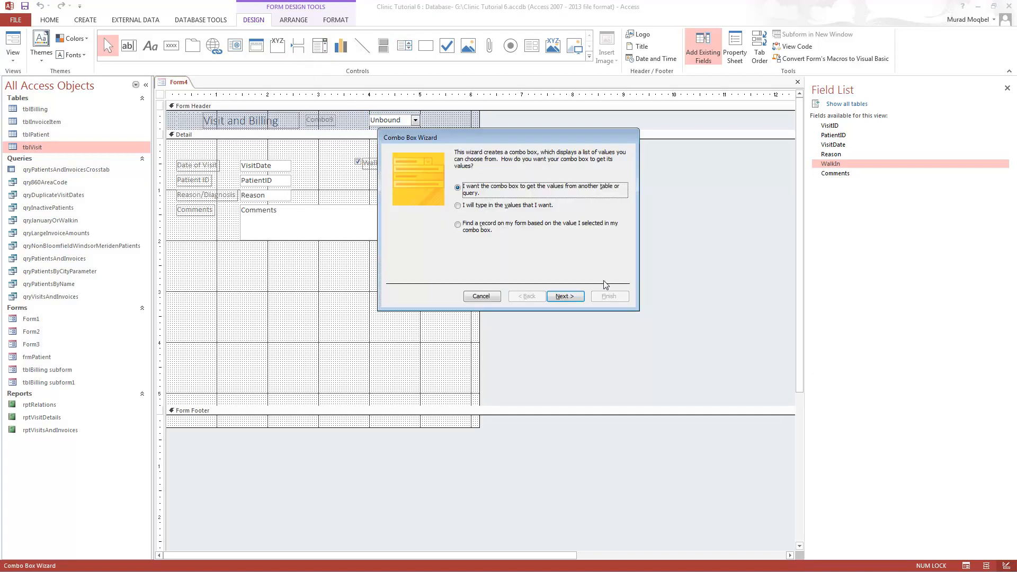
left_click(472, 234)
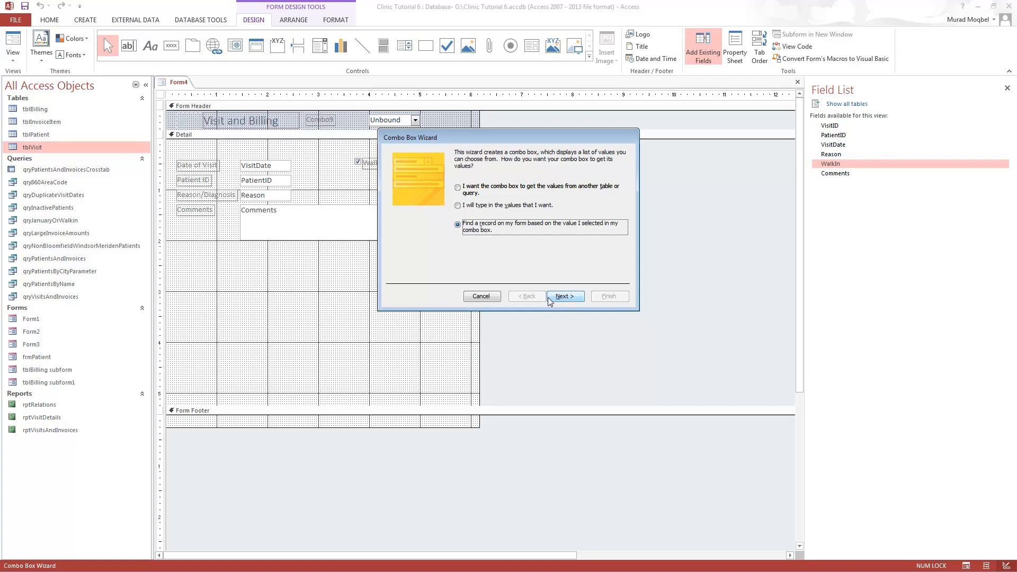
left_click(565, 297)
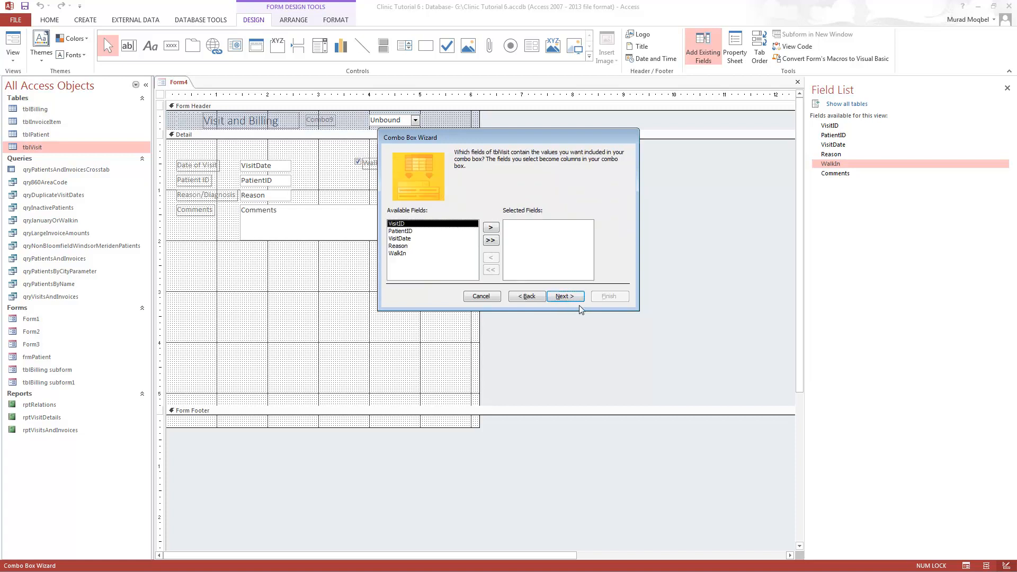
left_click(481, 296)
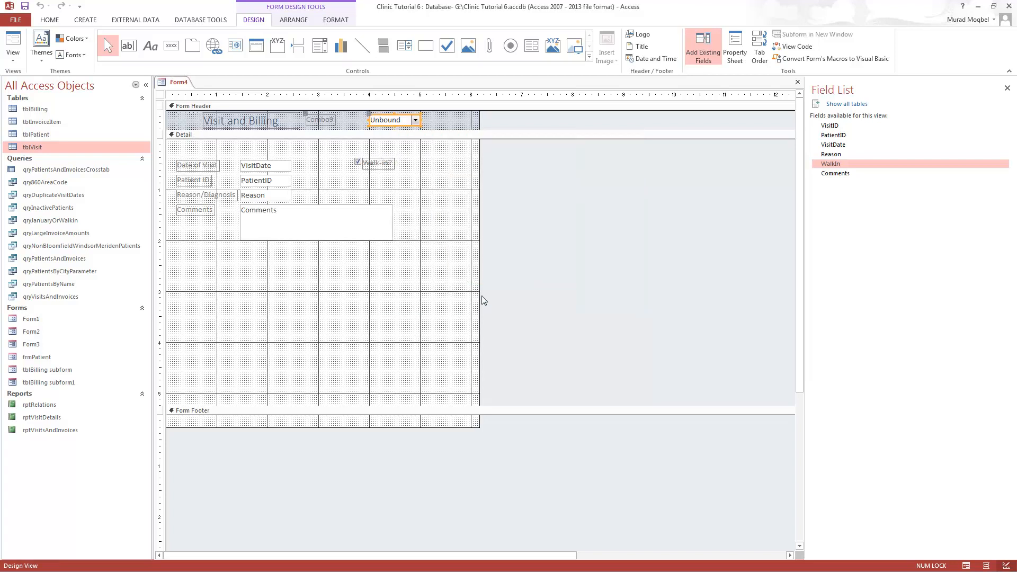
Select the whole form and show its Property Sheet to check the record source.
left_click(160, 94)
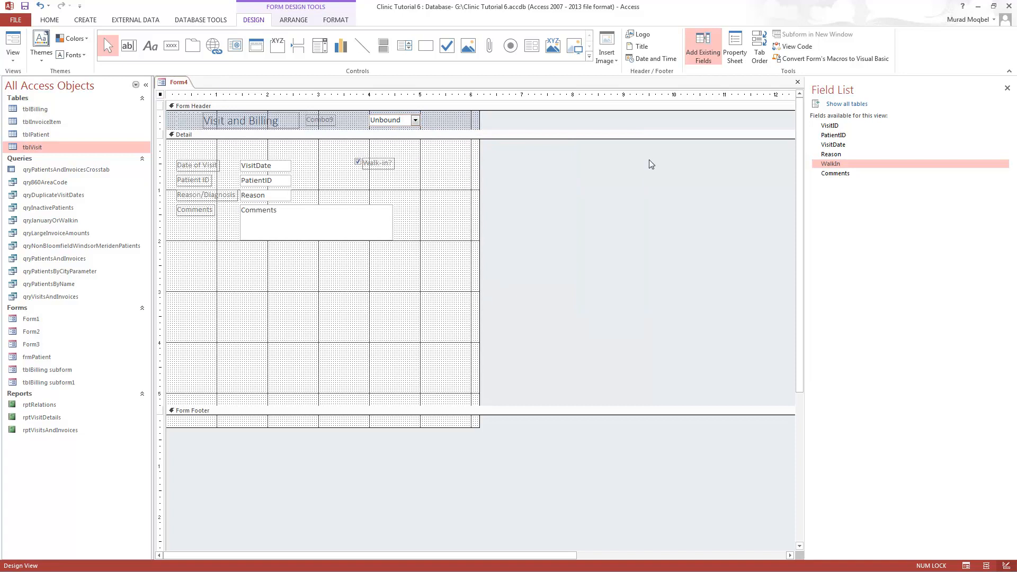
left_click(731, 53)
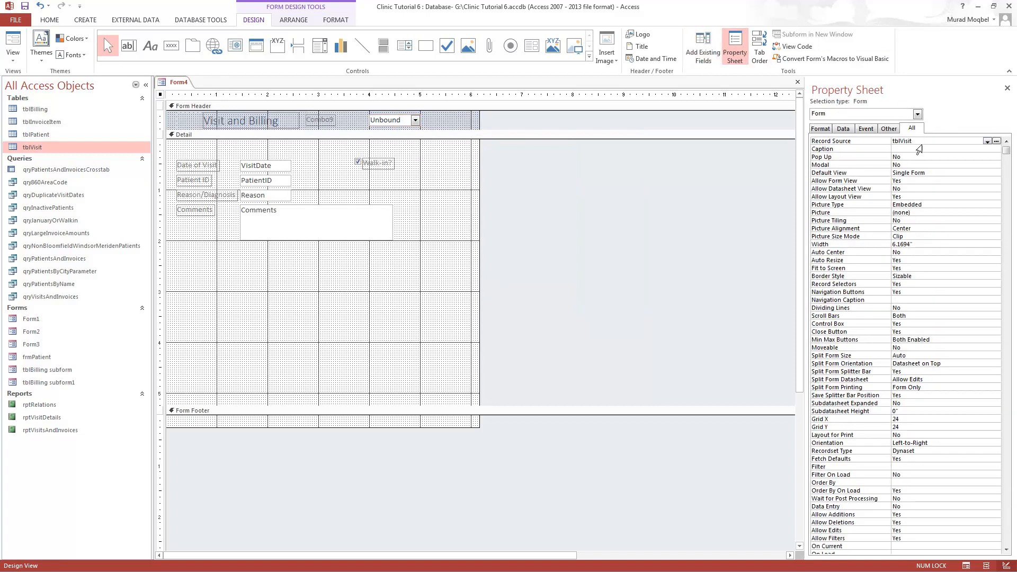
left_click(160, 94)
Replace the unbound combo box in the form header with a wizard-built one that finds a form record by VisitID.
left_click(403, 121)
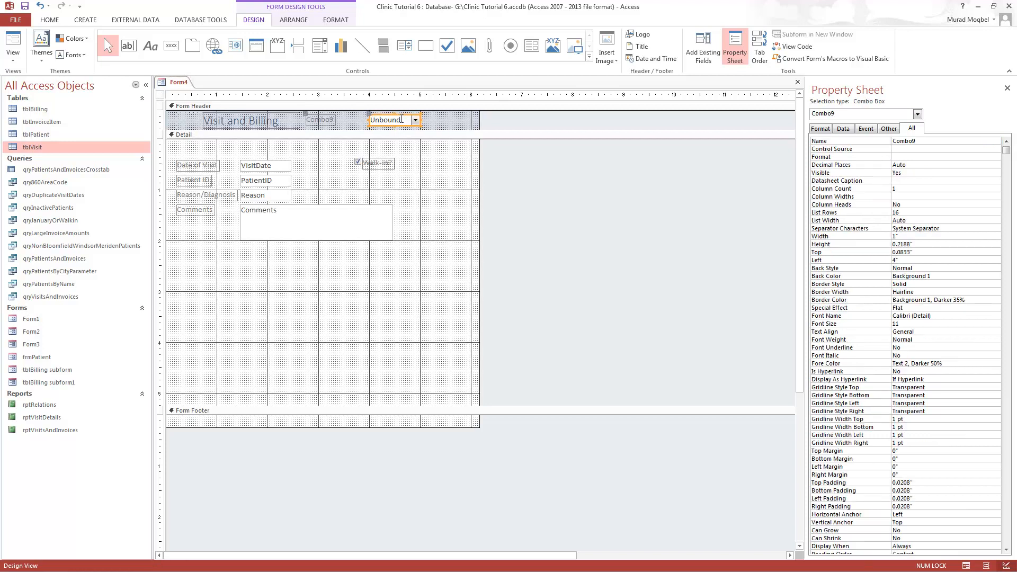
key("Delete")
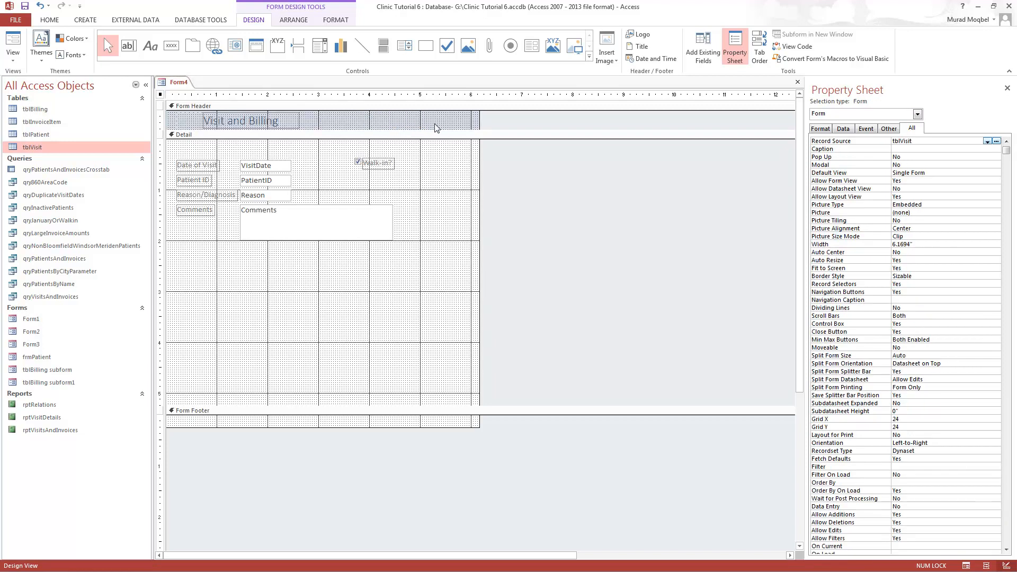
left_click(320, 46)
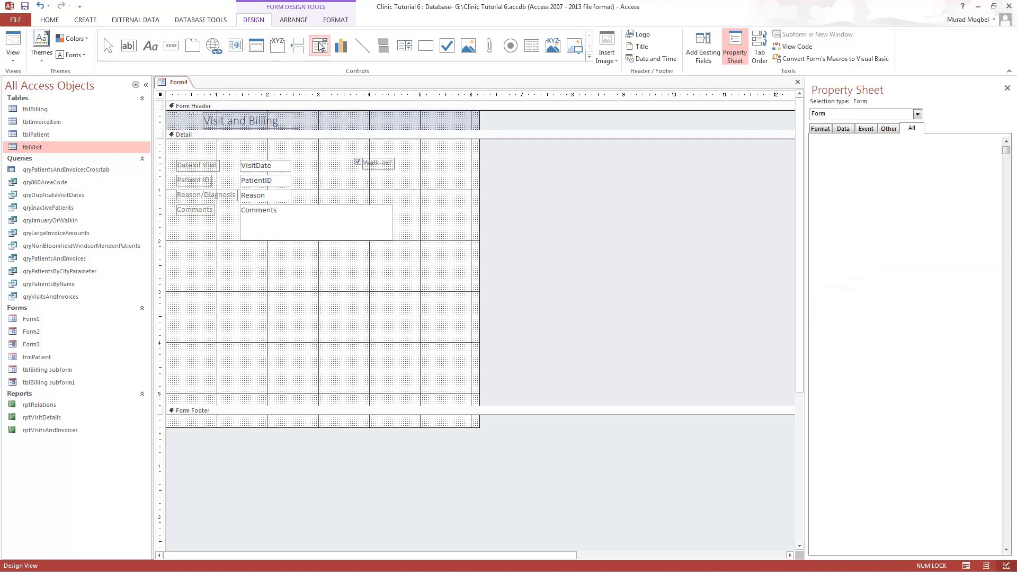
left_click(386, 114)
left_click(450, 225)
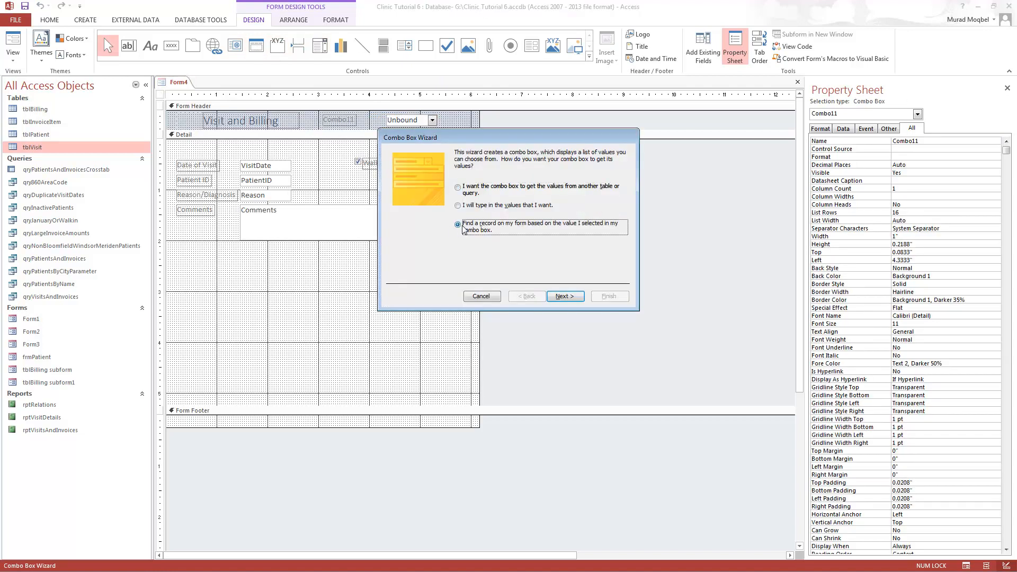
left_click(565, 297)
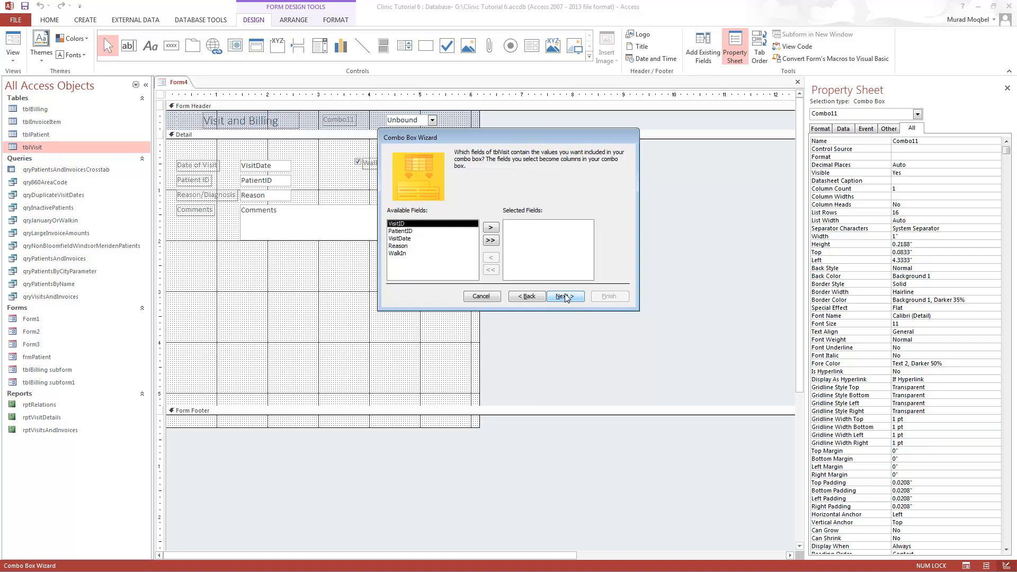
left_click(490, 227)
left_click(568, 297)
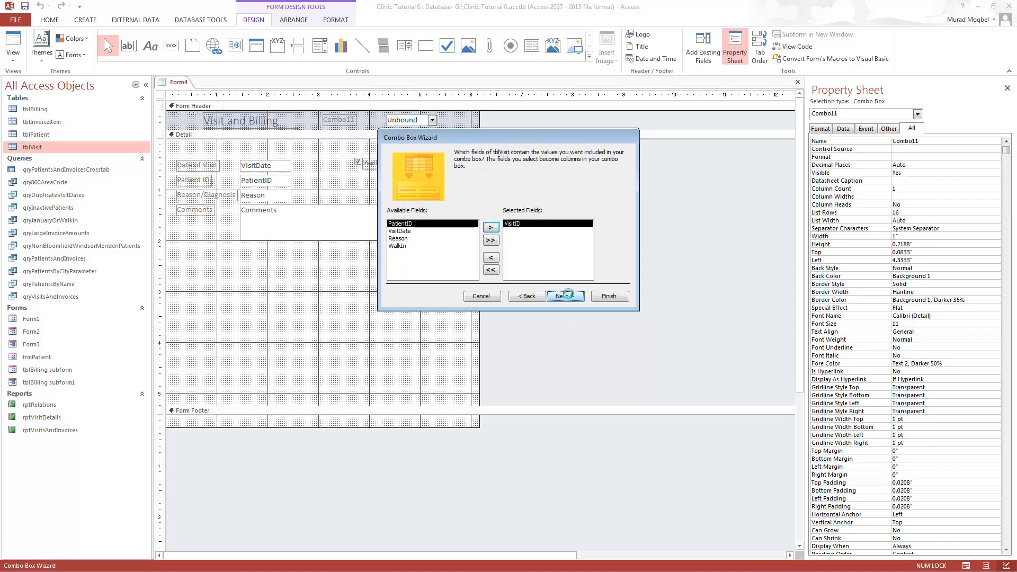
Label the new combo box "Select Visit" and finish the Combo Box Wizard.
left_click(565, 296)
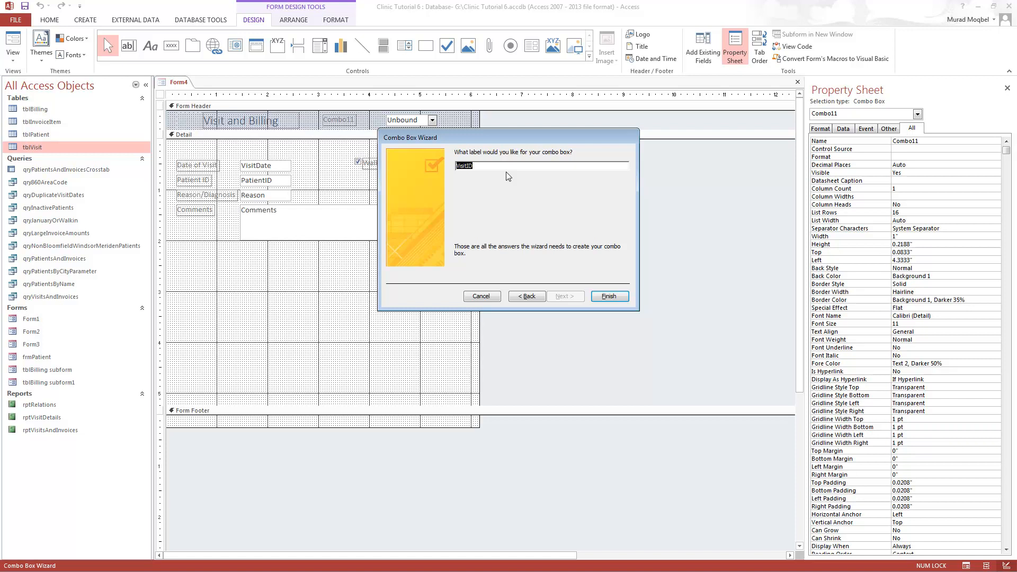
type("Find Vi")
double_click(466, 166)
type("Select")
left_click(609, 300)
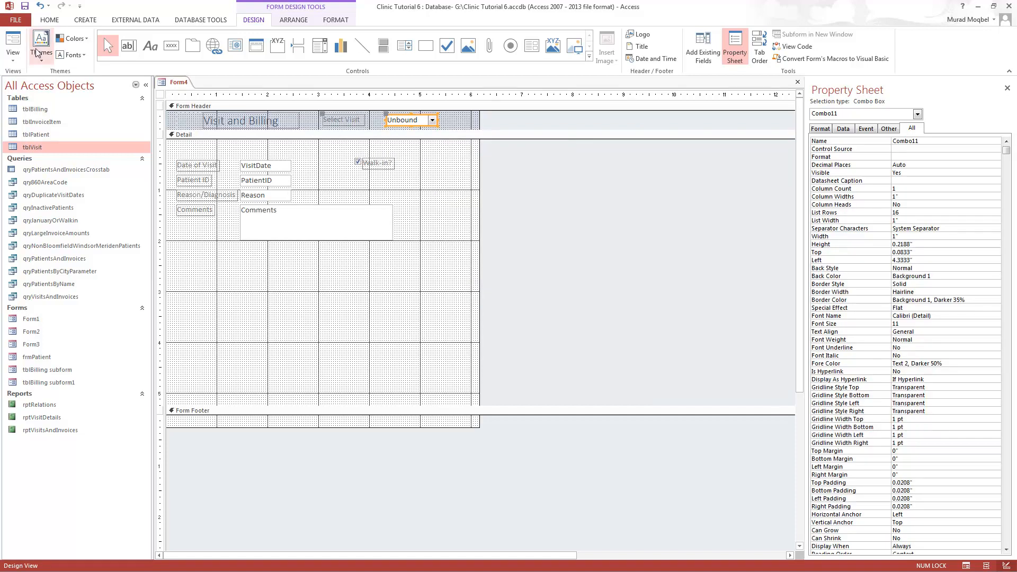
Test the Select Visit combo box in Form View by choosing visit 1642 and visit 1673 and checking the displayed record.
left_click(13, 42)
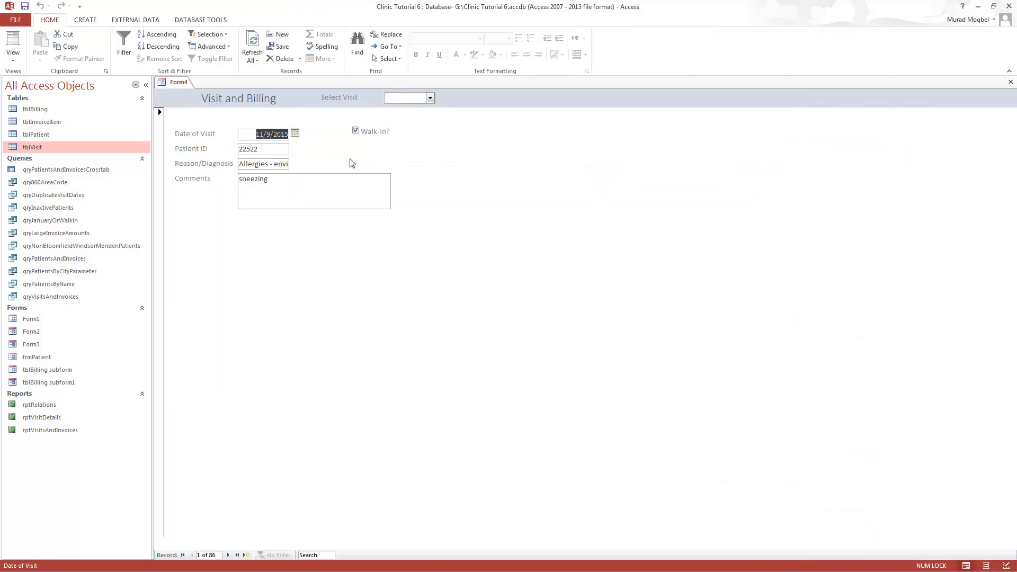
left_click(430, 99)
left_click_drag(430, 119, 430, 145)
scroll(427, 177, "down", 2)
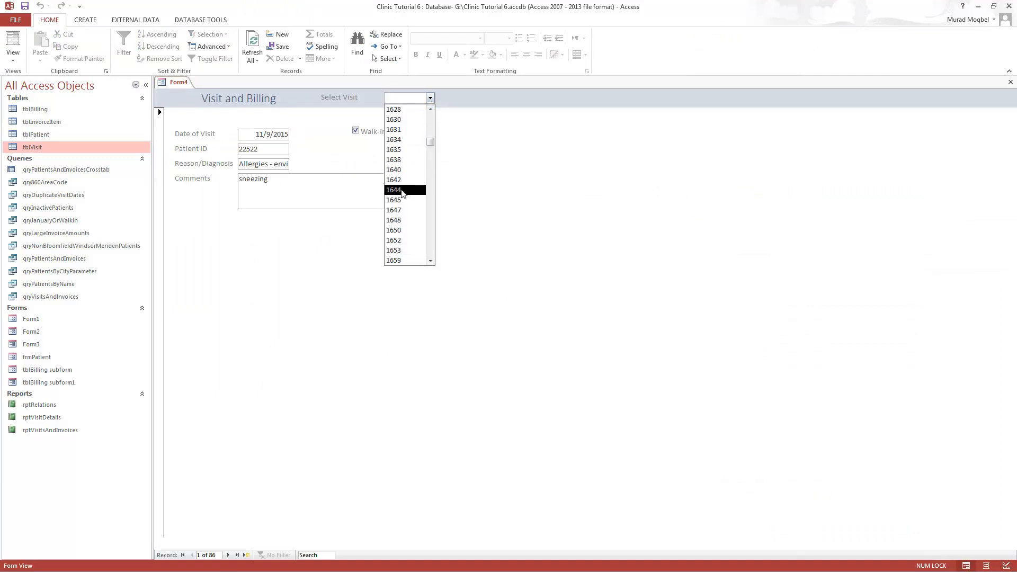
left_click(399, 180)
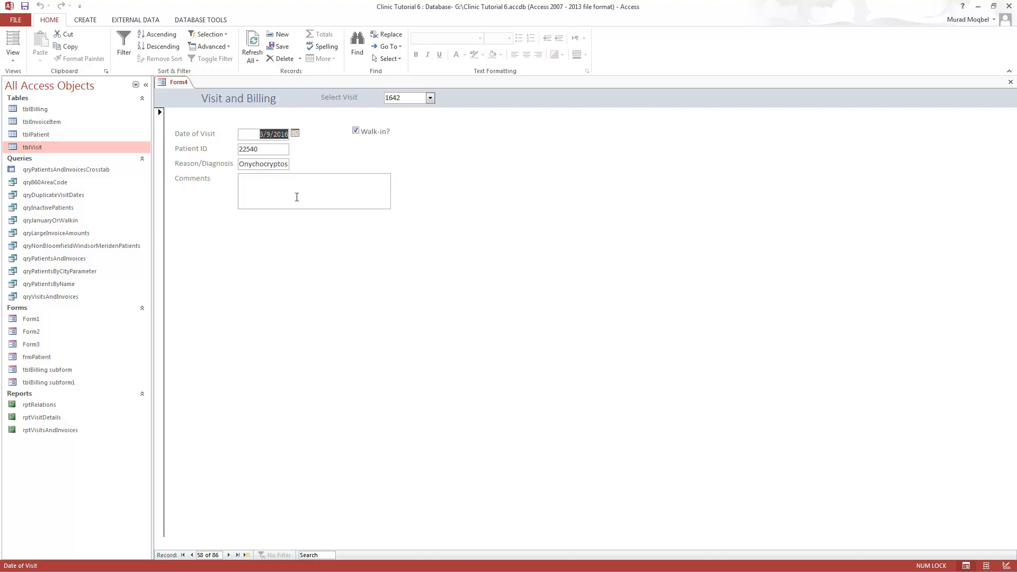
left_click(430, 98)
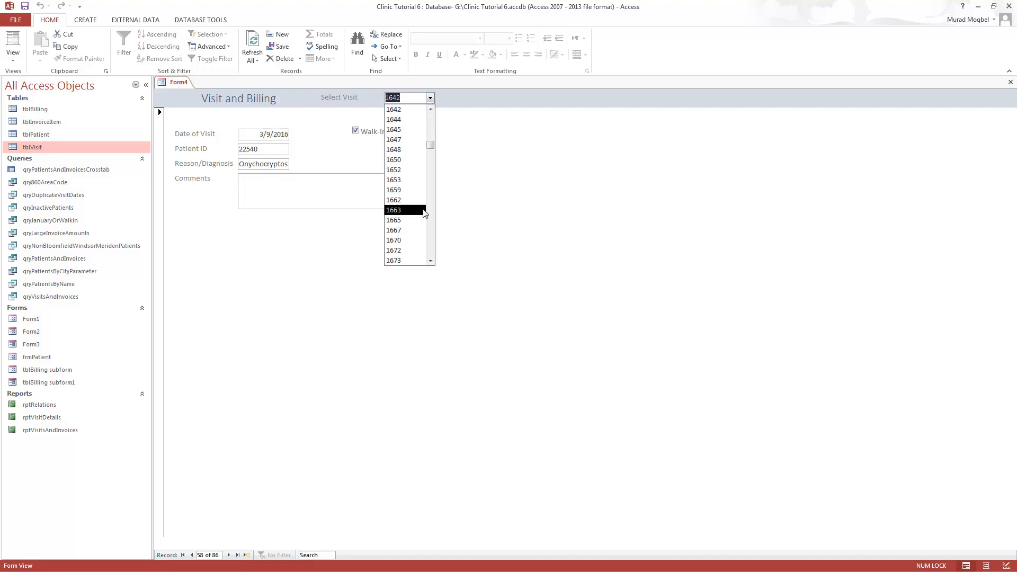
left_click(401, 265)
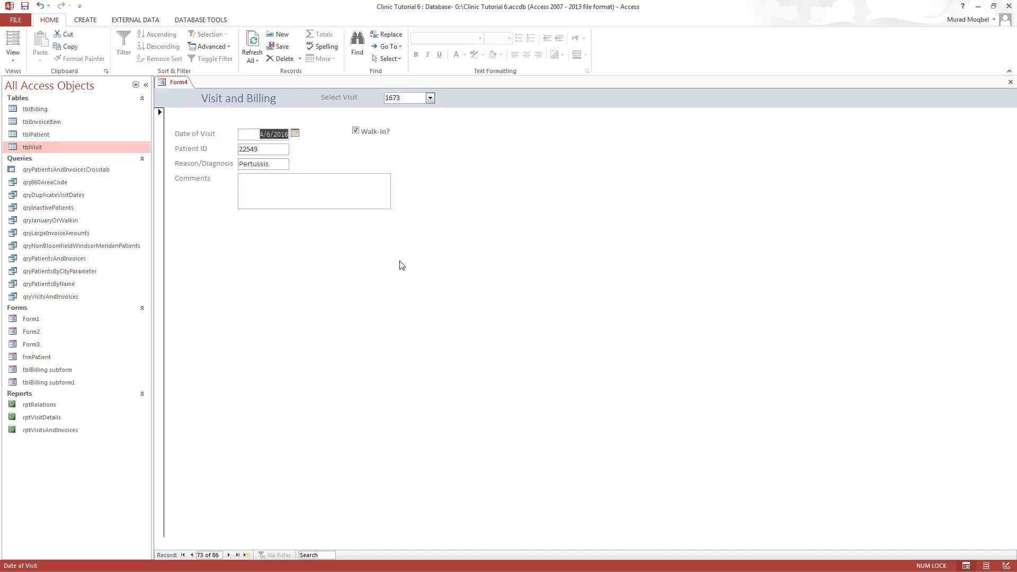
left_click(307, 191)
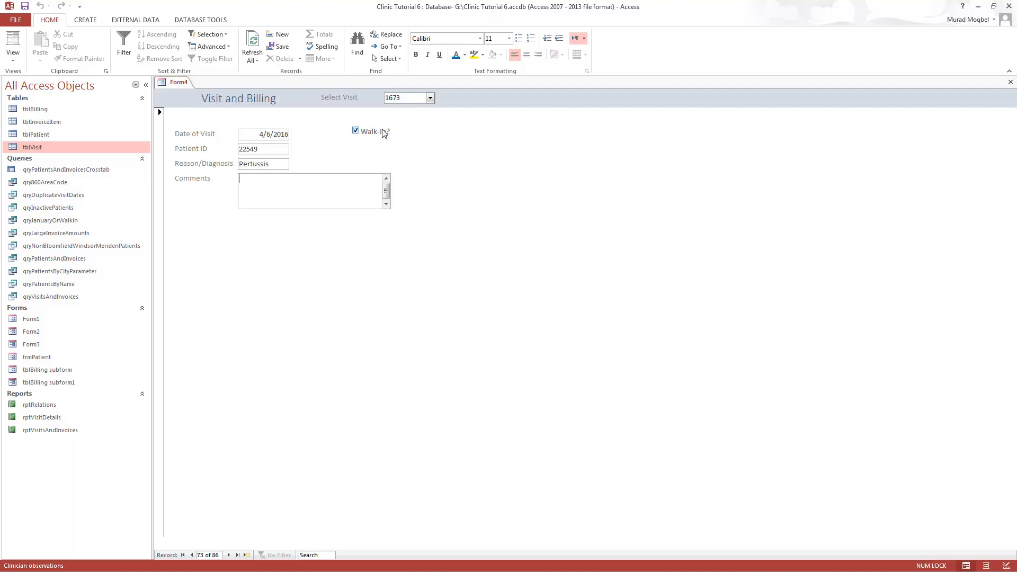
Return to Design View and place a Subform/Subreport control in the Detail section below the Comments box.
left_click(13, 53)
left_click(45, 124)
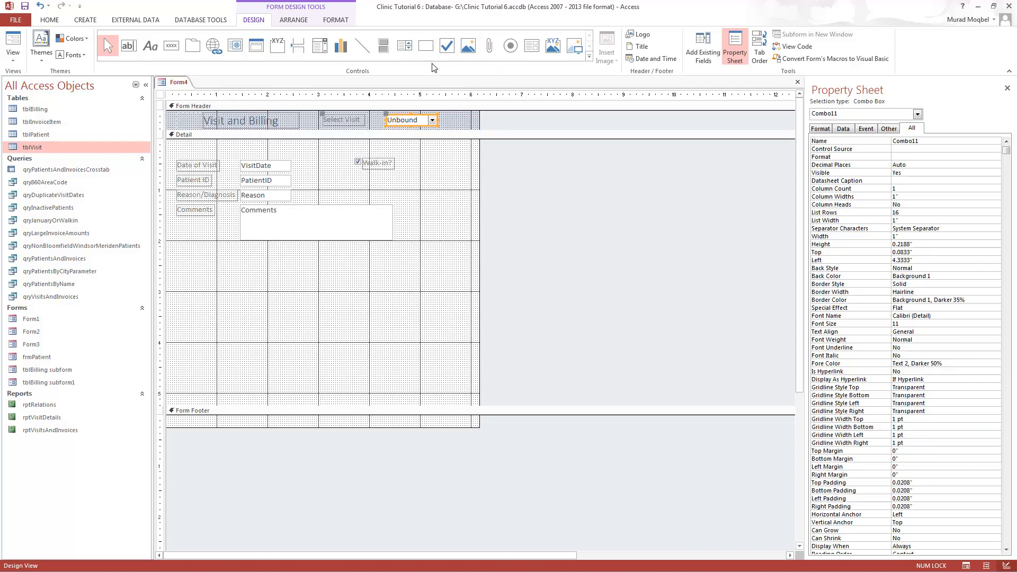
left_click(532, 46)
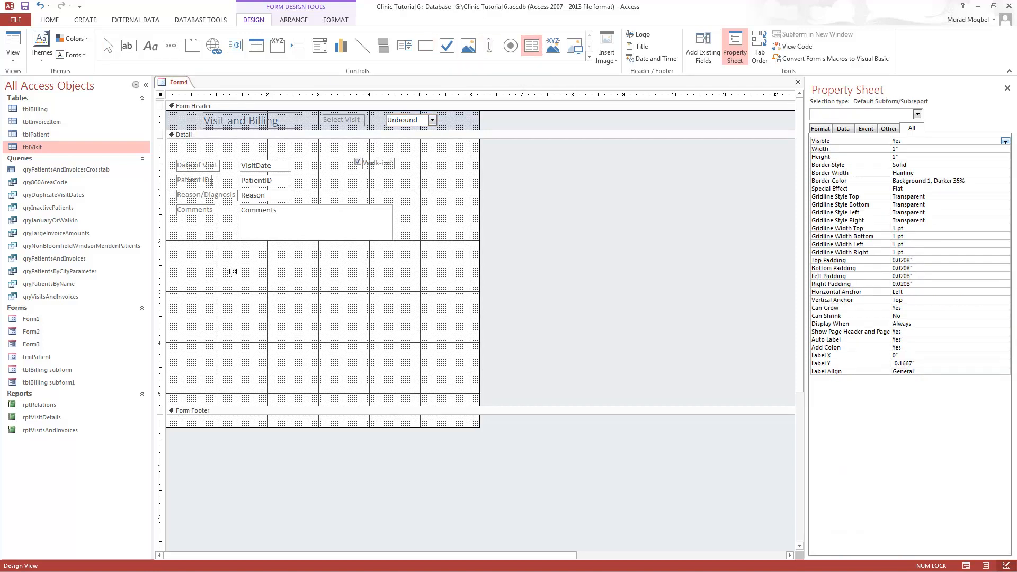
left_click(234, 258)
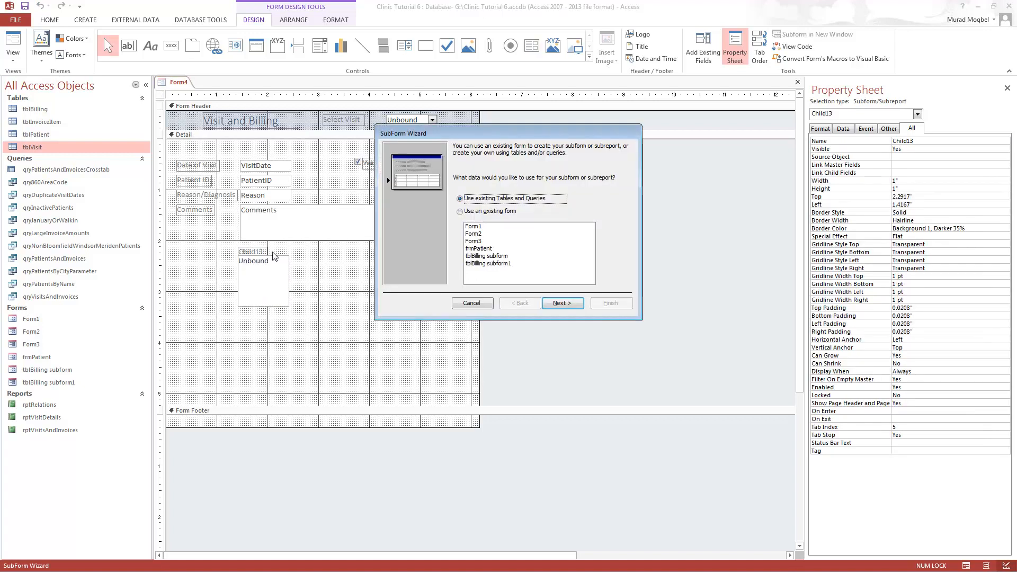
left_click_drag(469, 136, 469, 126)
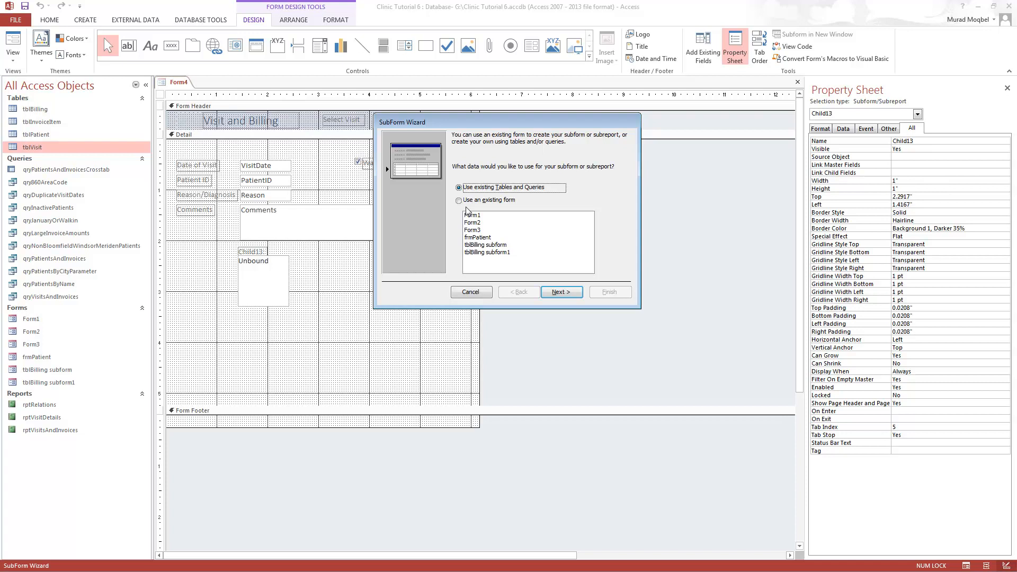
Base the subform on existing tables and queries, including every tblBilling field except VisitID.
left_click(563, 293)
left_click(516, 184)
scroll(493, 224, "up", 2)
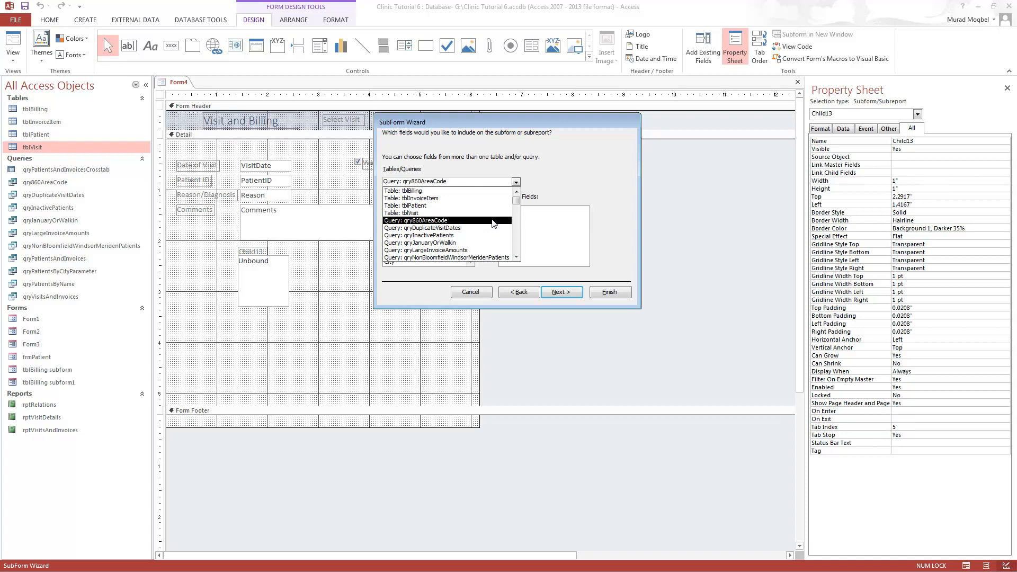
left_click(430, 191)
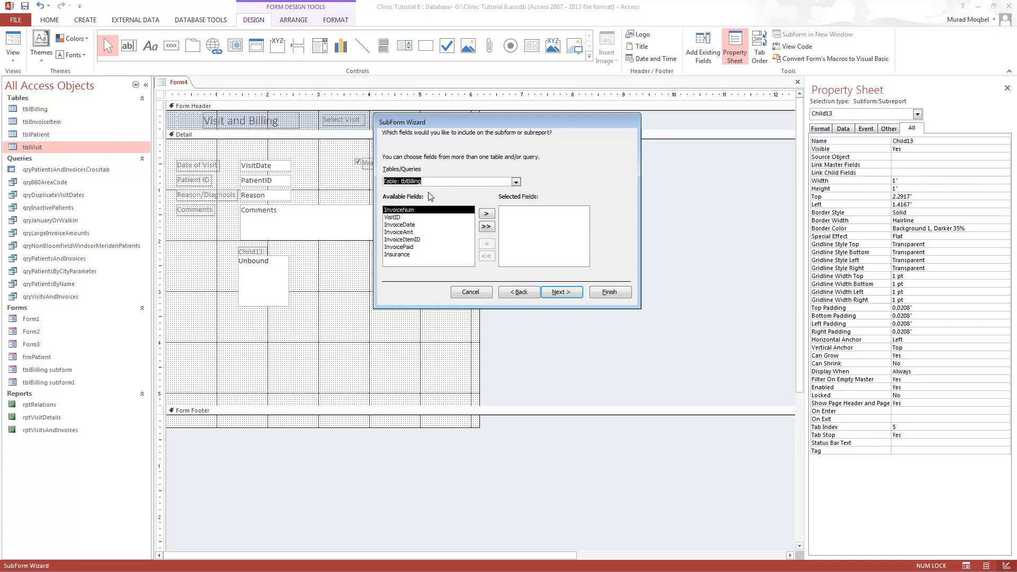
left_click(486, 227)
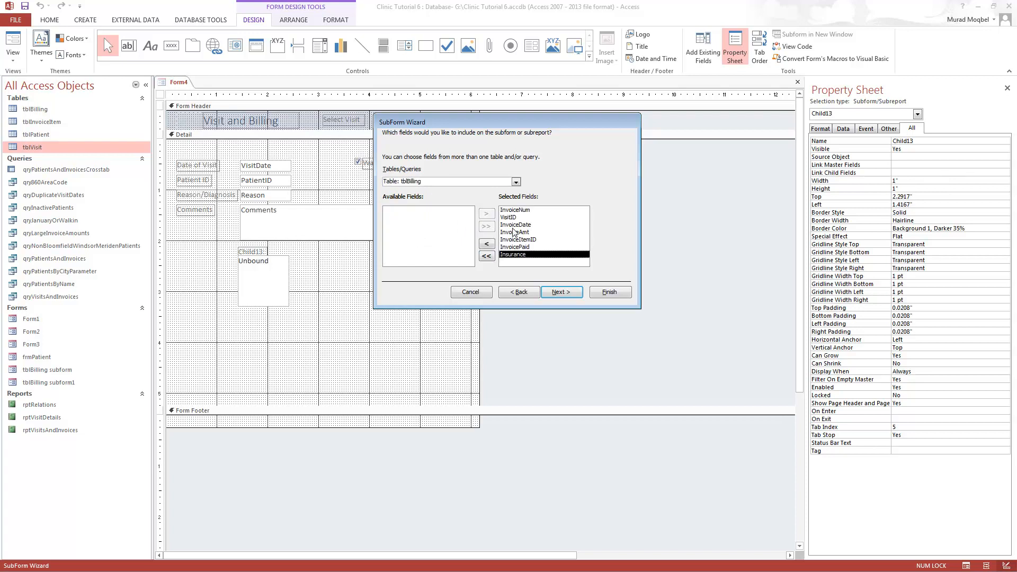
left_click(511, 217)
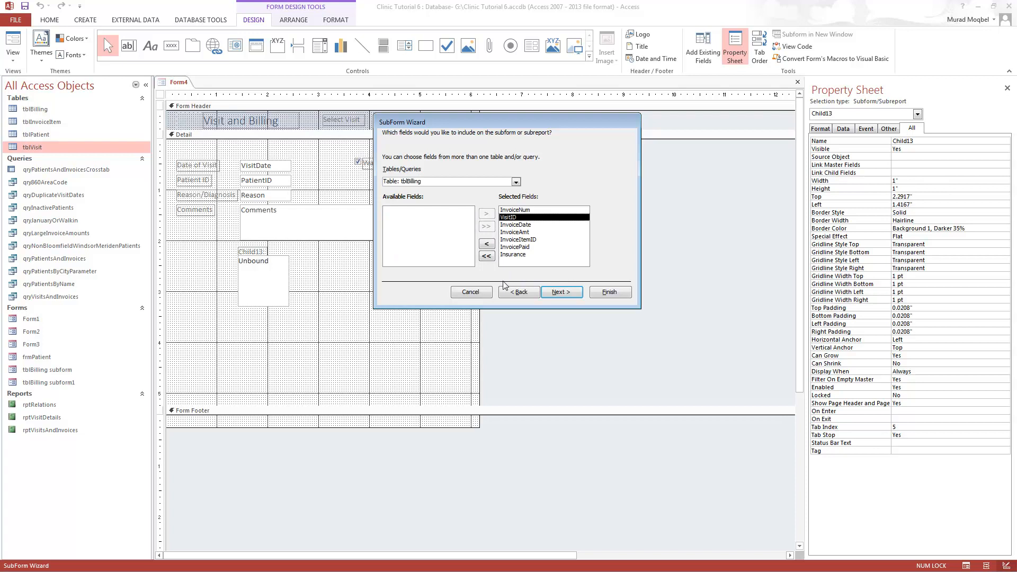
left_click(486, 244)
Link tblBilling to each tblVisit record by VisitID and finish the SubForm Wizard with the default name.
left_click(561, 292)
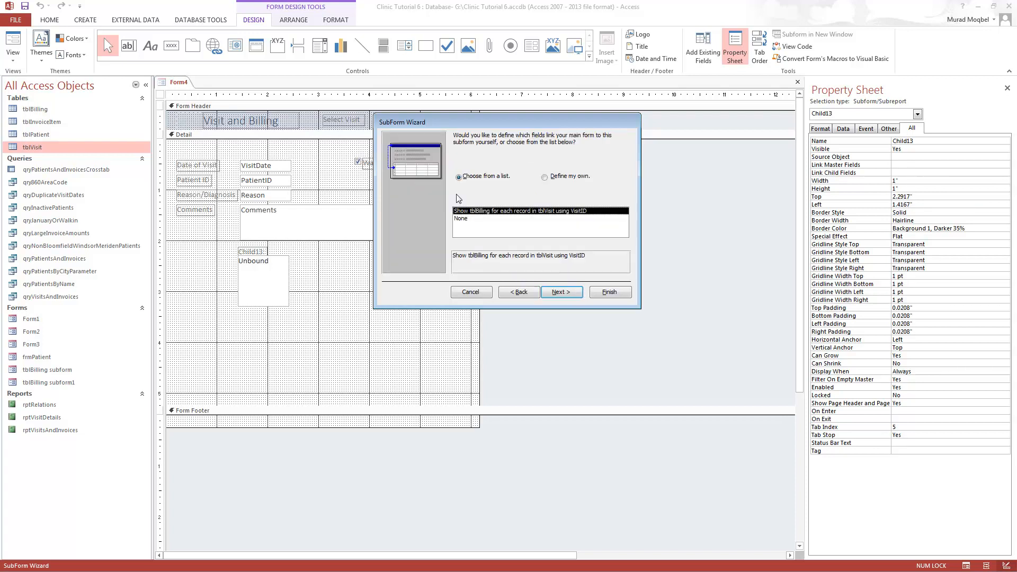
left_click(560, 292)
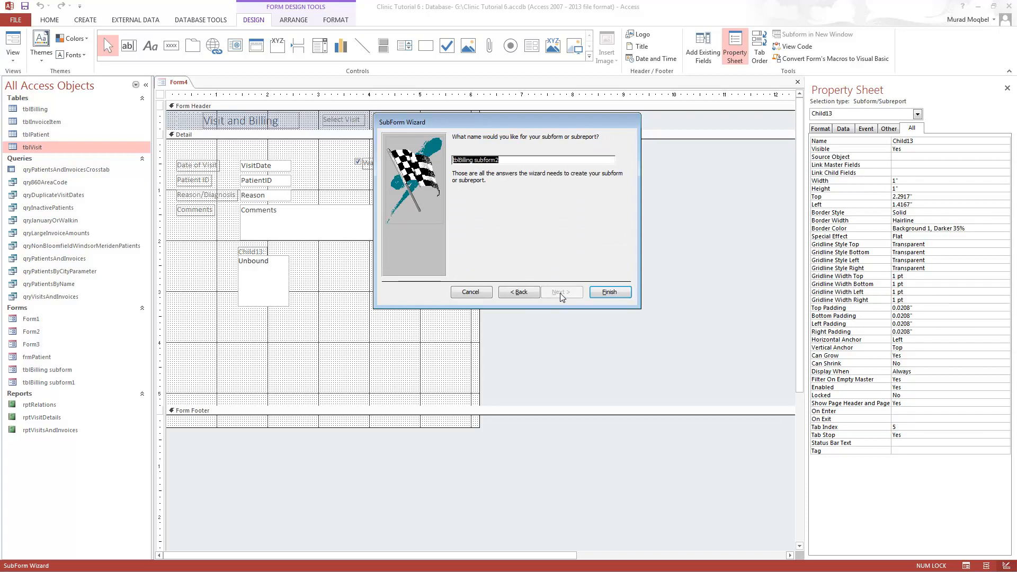
left_click(608, 292)
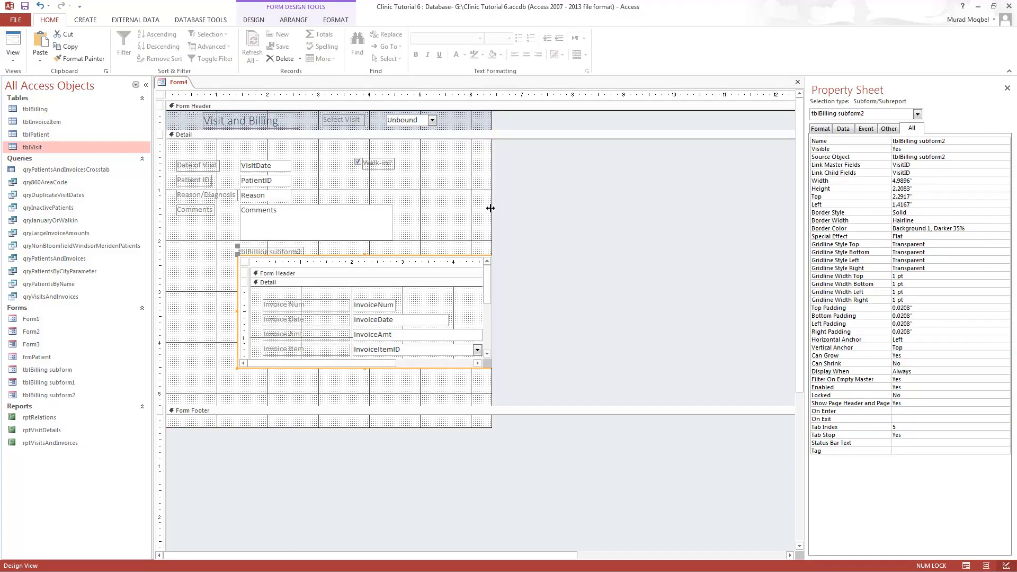
Switch to Form View and fit all the billing subform's columns to their contents.
left_click(13, 45)
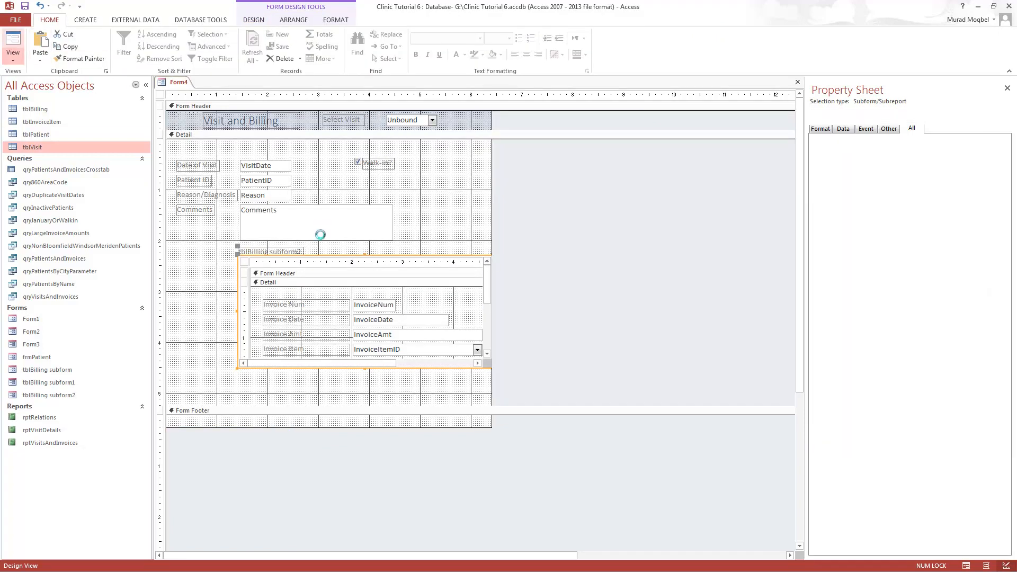
left_click(241, 230)
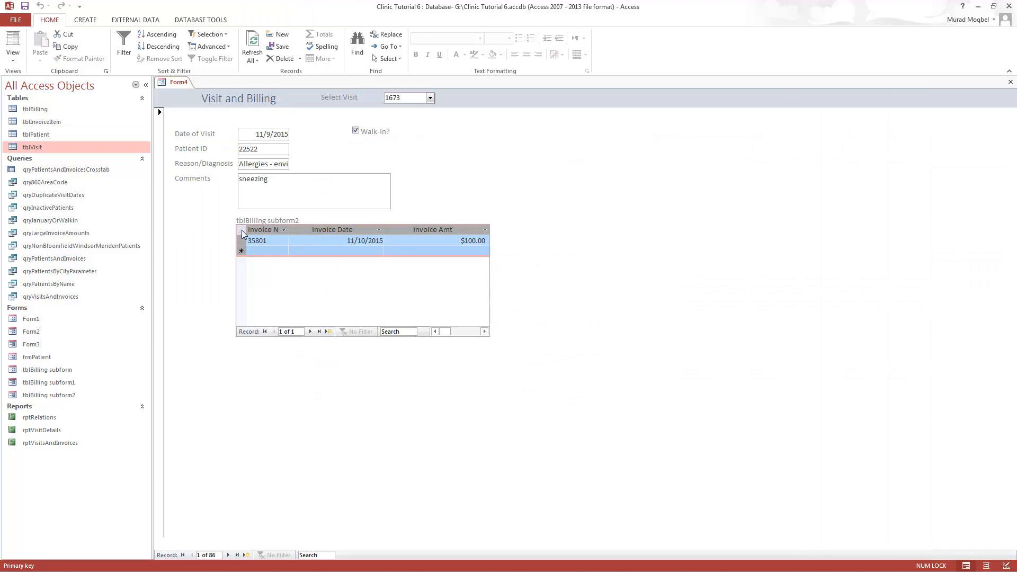
double_click(288, 231)
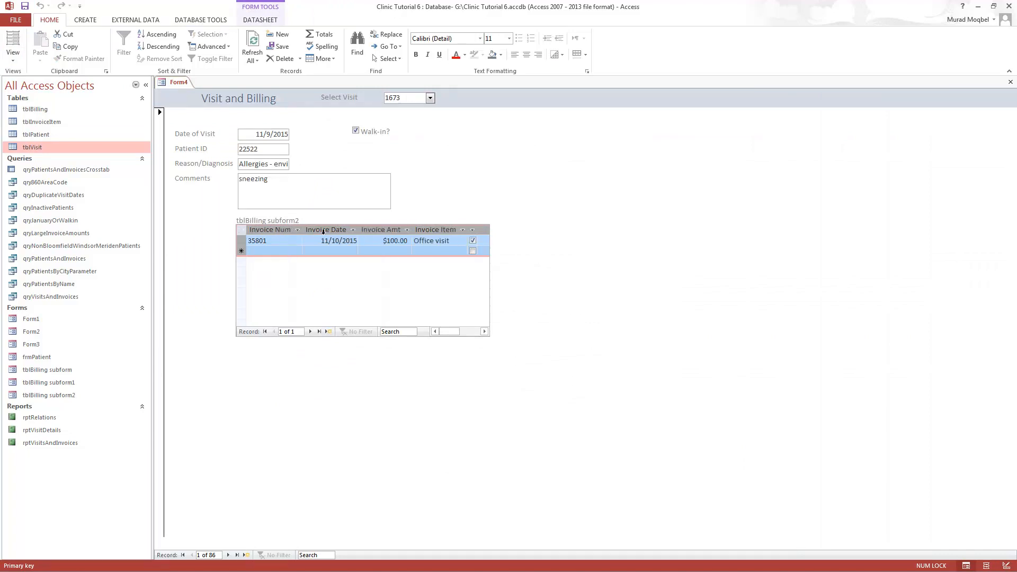
In Design View, widen the form to about 9.5 inches and the billing subform to about 6.2 inches.
left_click(6, 59)
left_click(32, 126)
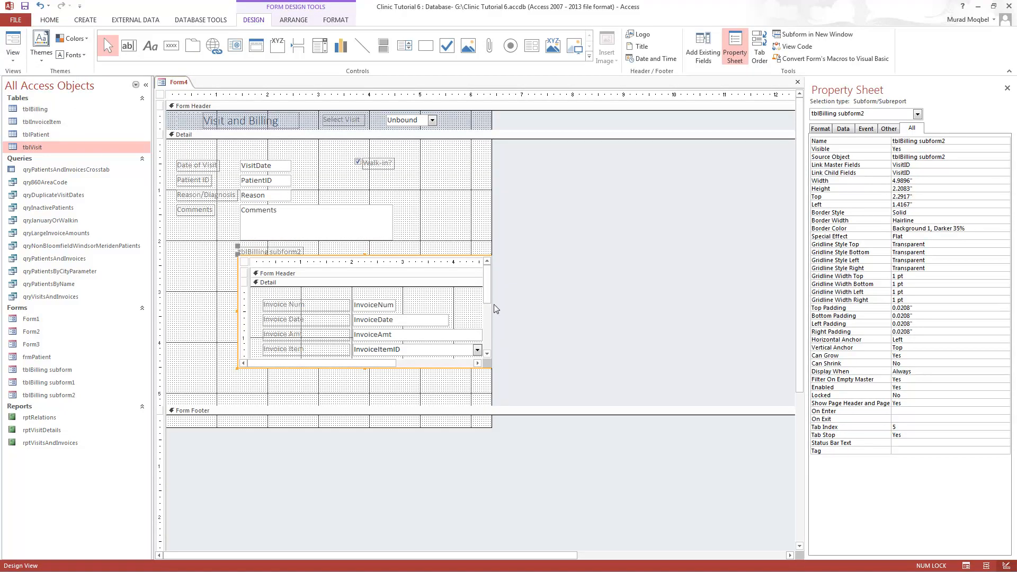
left_click_drag(492, 306, 650, 320)
left_click_drag(492, 310, 554, 319)
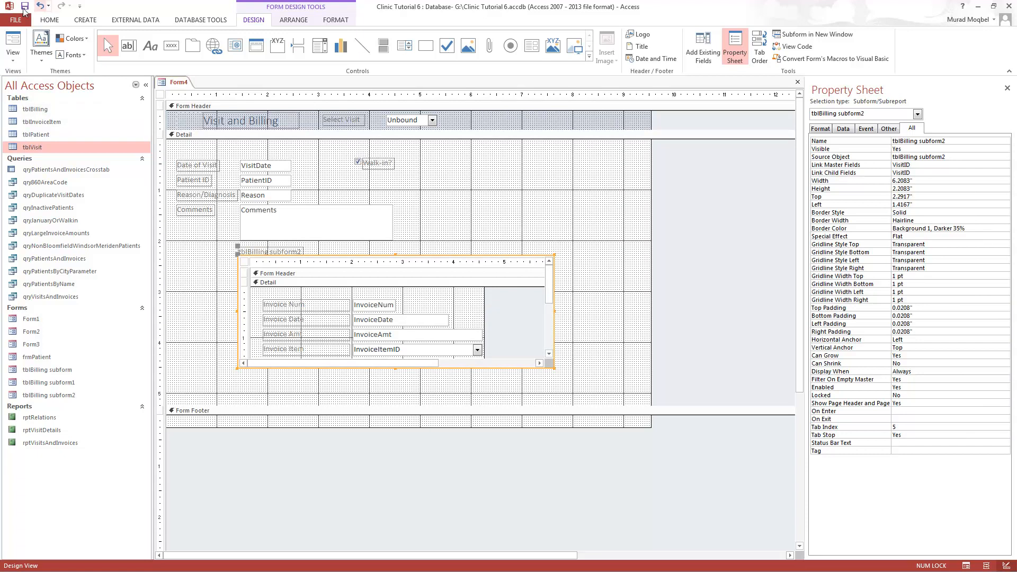
Refit all the subform's datasheet columns in Form View to check whether they fit the wider control.
left_click(13, 44)
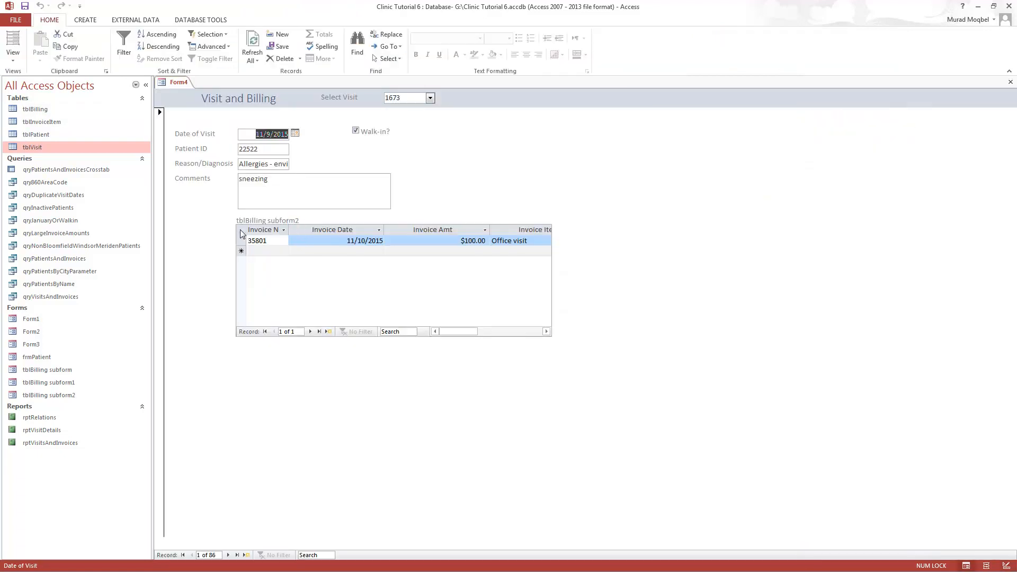
left_click(242, 229)
double_click(288, 229)
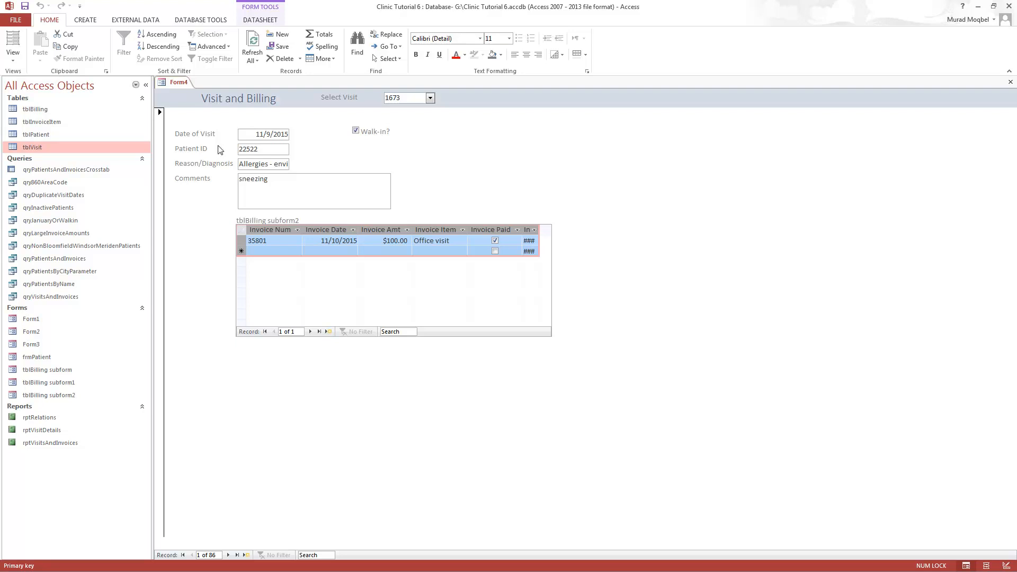
Return to Design View and widen the billing subform to about 7.4 inches.
left_click(12, 54)
left_click(45, 124)
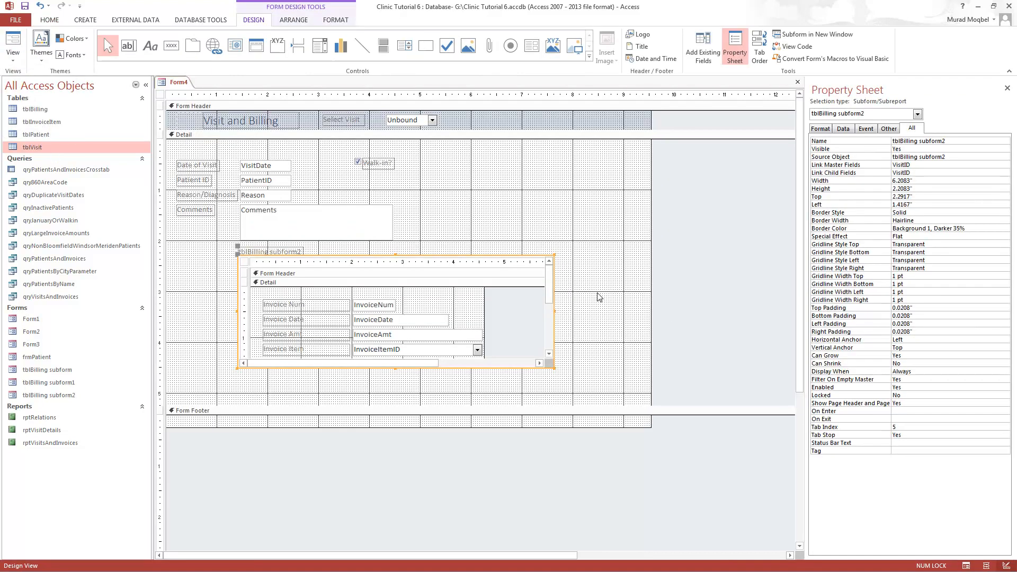
left_click_drag(554, 309, 616, 309)
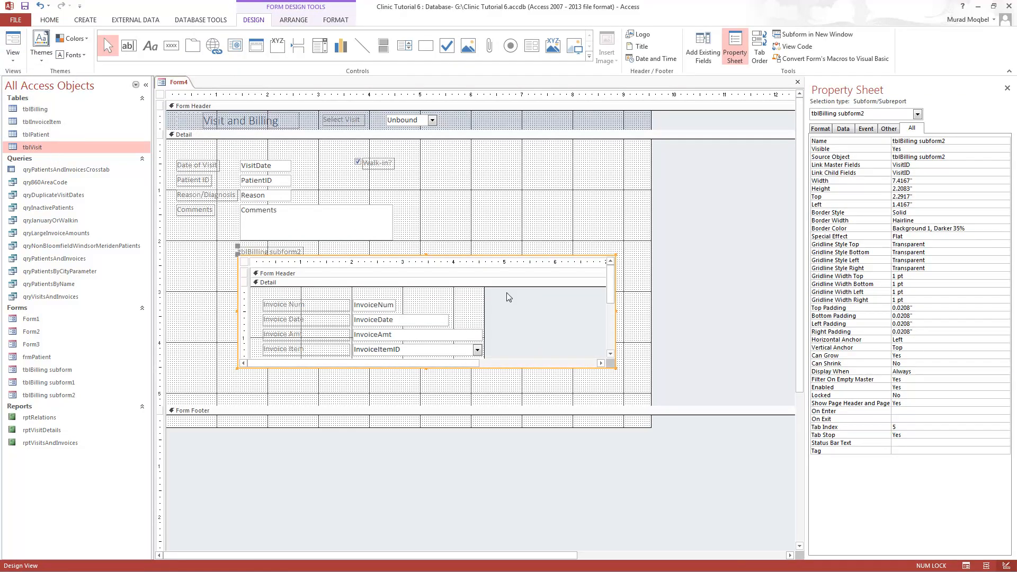
Switch to Layout View and autofit every column of the billing subform to its contents.
left_click(6, 59)
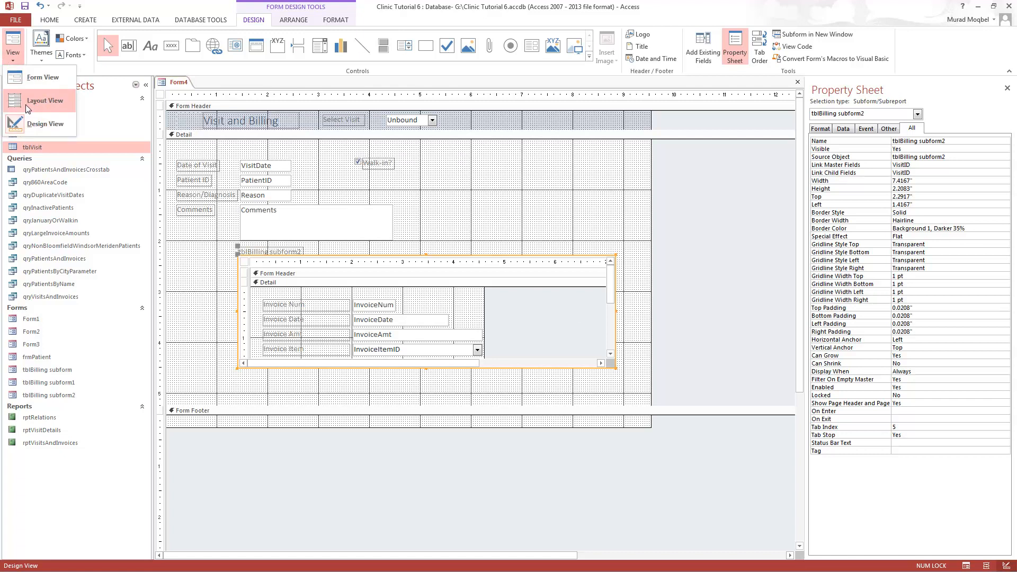
left_click(25, 106)
left_click(251, 230)
double_click(289, 229)
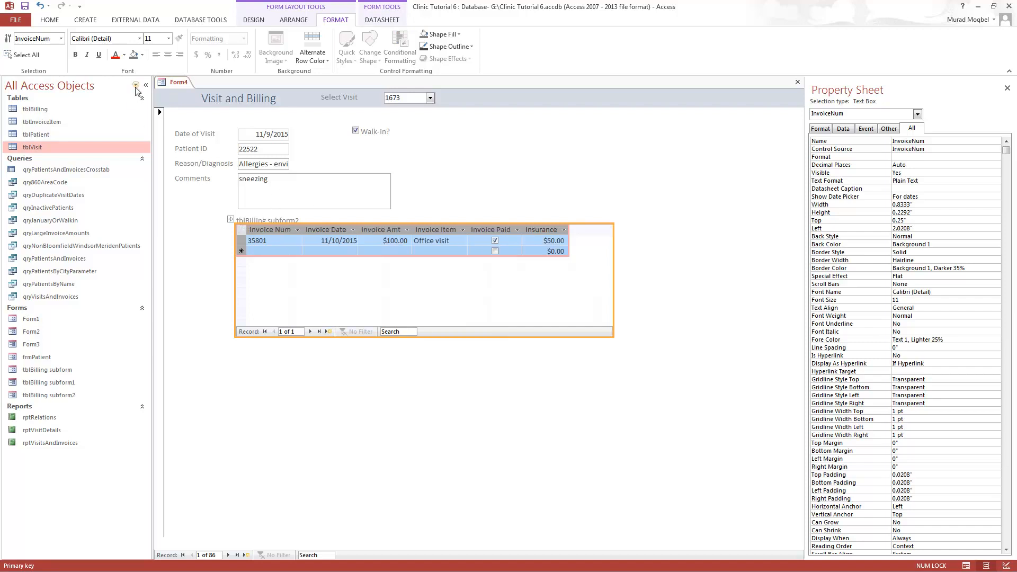
Save the Visit and Billing form under the name Form4.
right_click(179, 84)
left_click(193, 90)
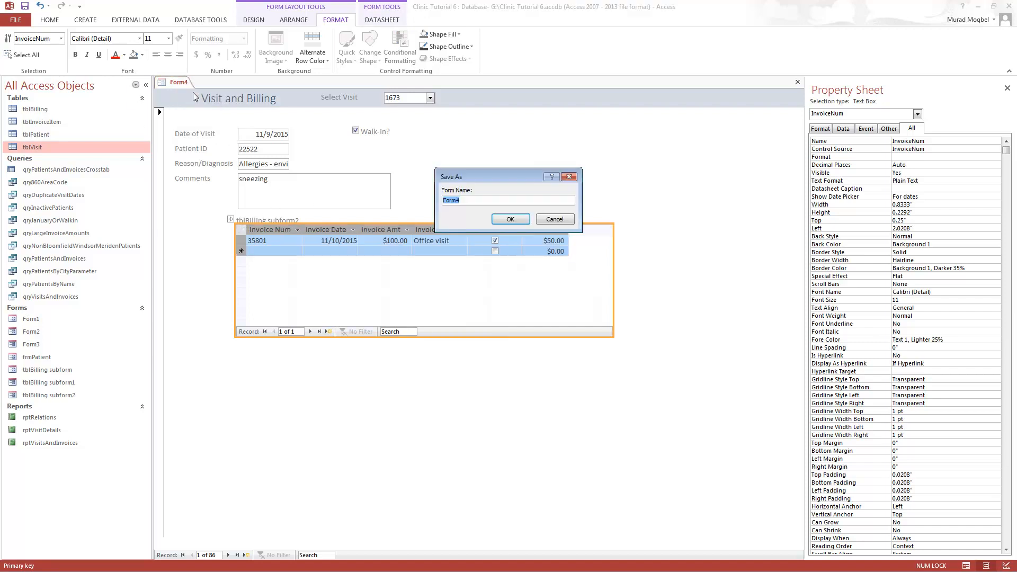
left_click(510, 217)
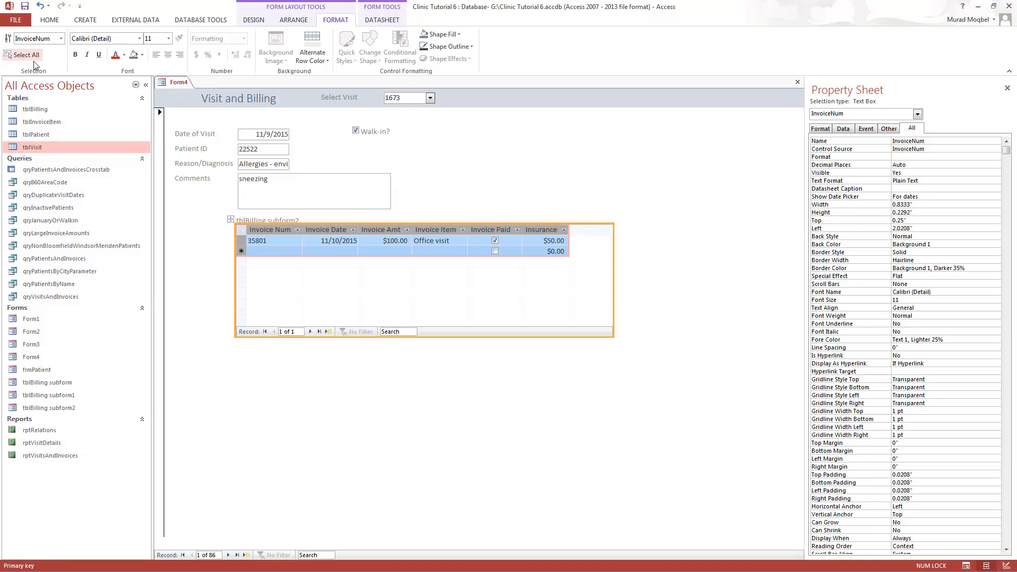
Advance to the second visit record and go through the invoice amounts in its billing subform.
left_click(49, 21)
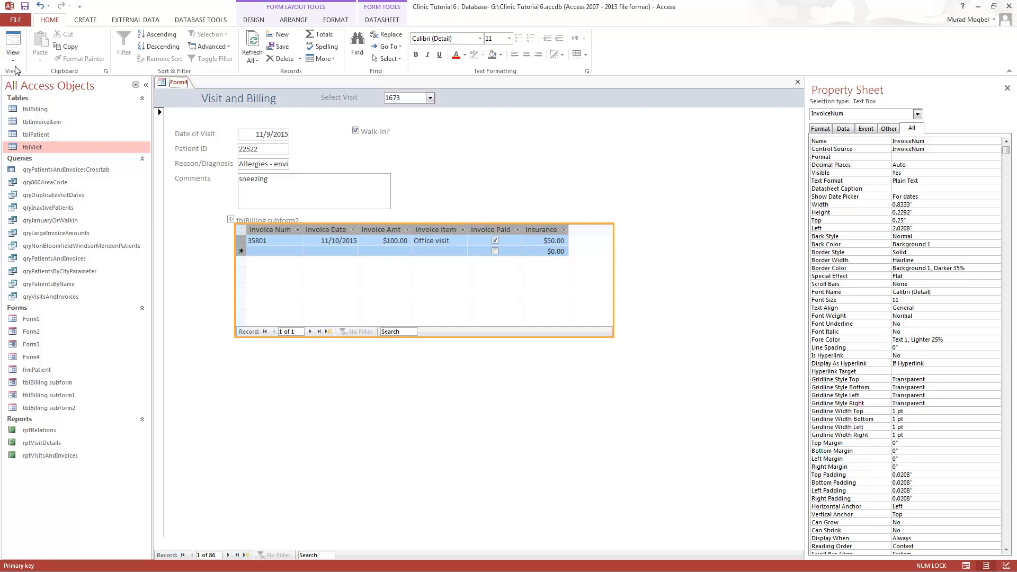
left_click(340, 400)
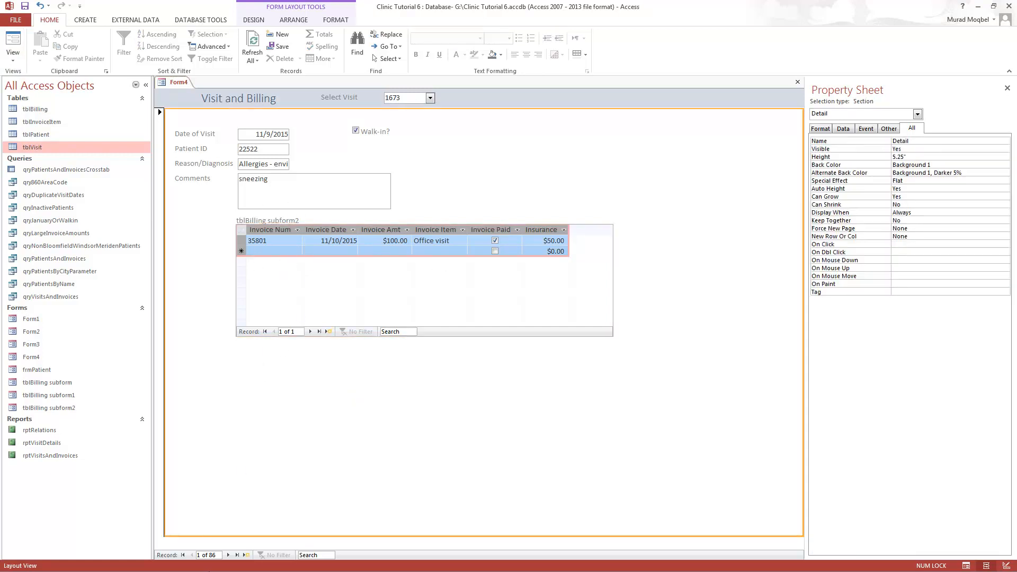
left_click(229, 555)
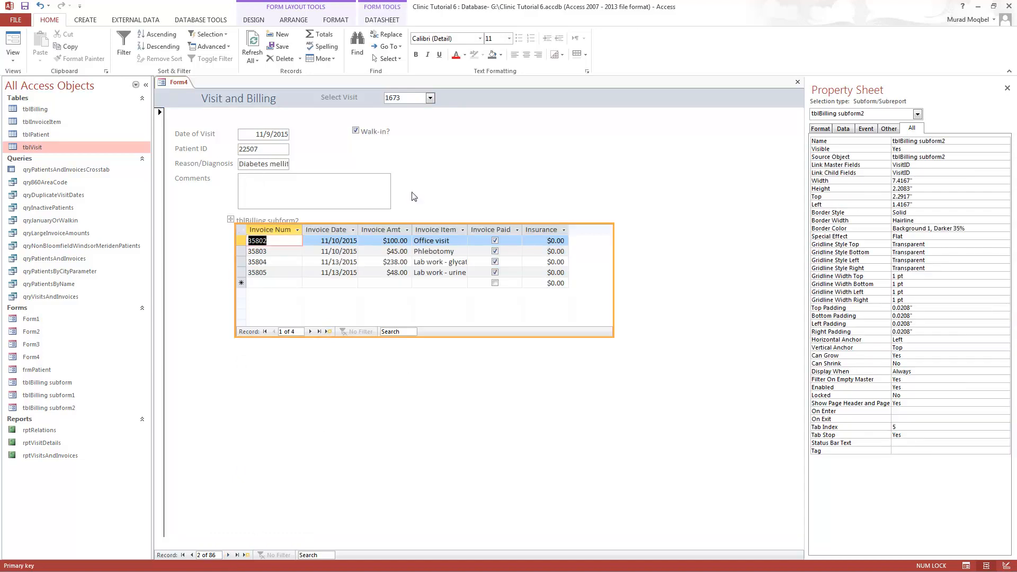
left_click(401, 243)
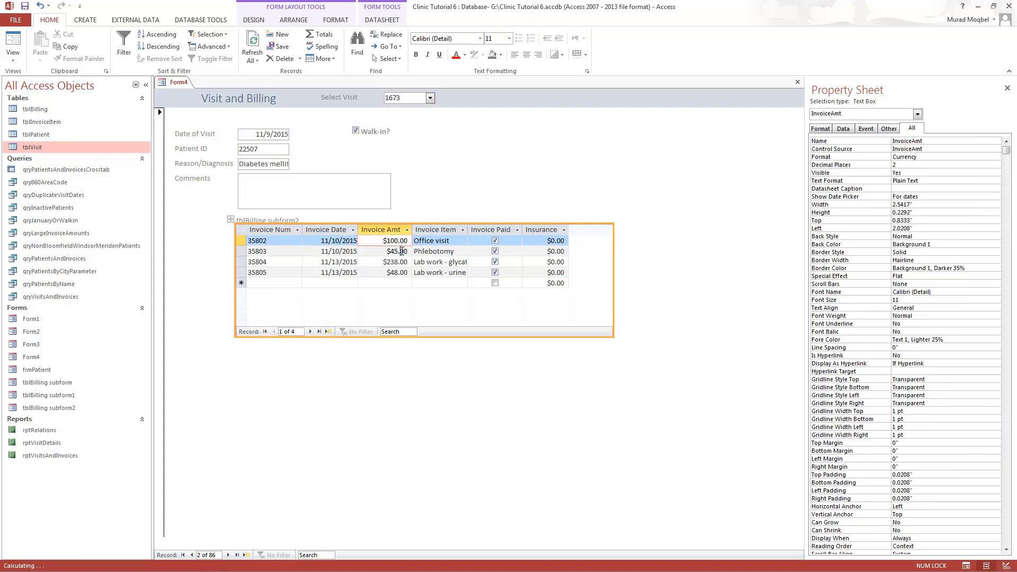
key("Down")
key("Down")
key("Down")
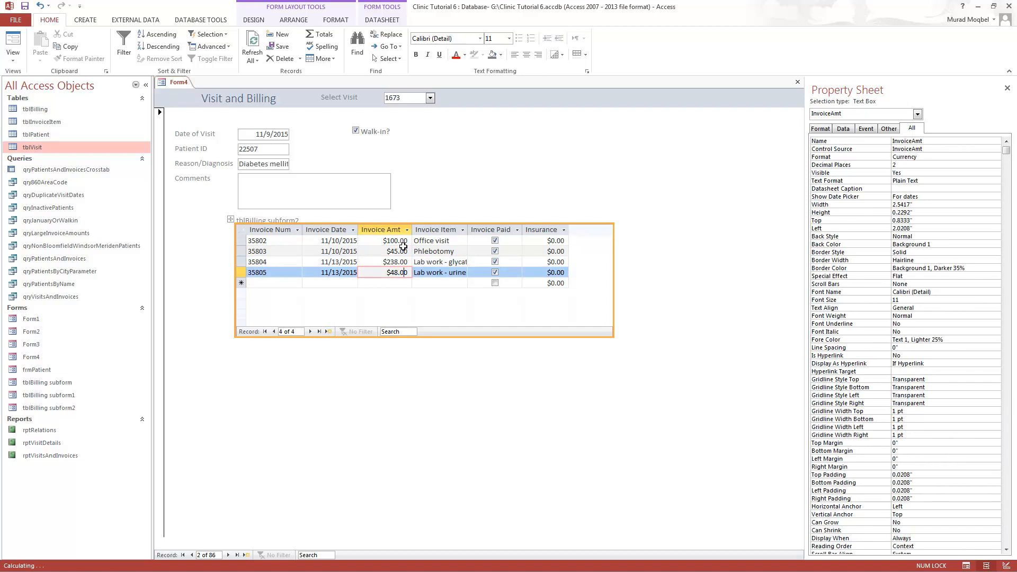
Examine the amounts of the four invoices in the second visit's billing subform, selecting all four records.
left_click(398, 252)
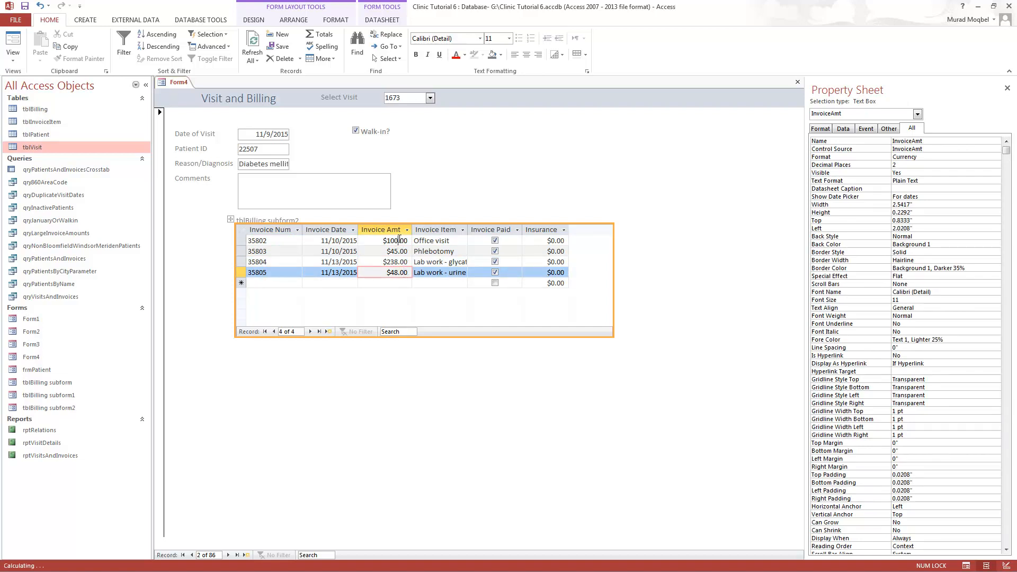
left_click(398, 272)
left_click_drag(240, 240, 242, 273)
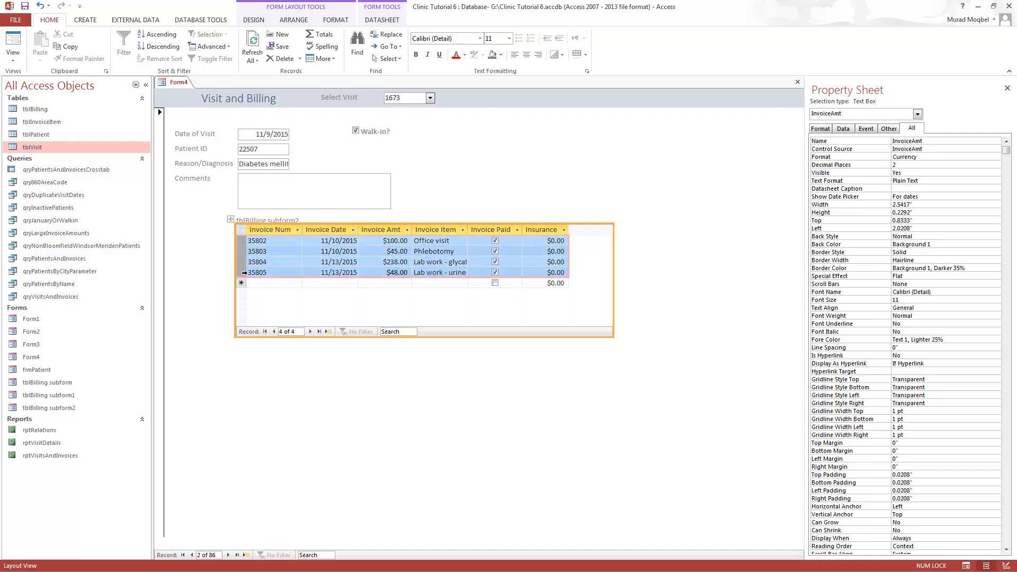
left_click(290, 391)
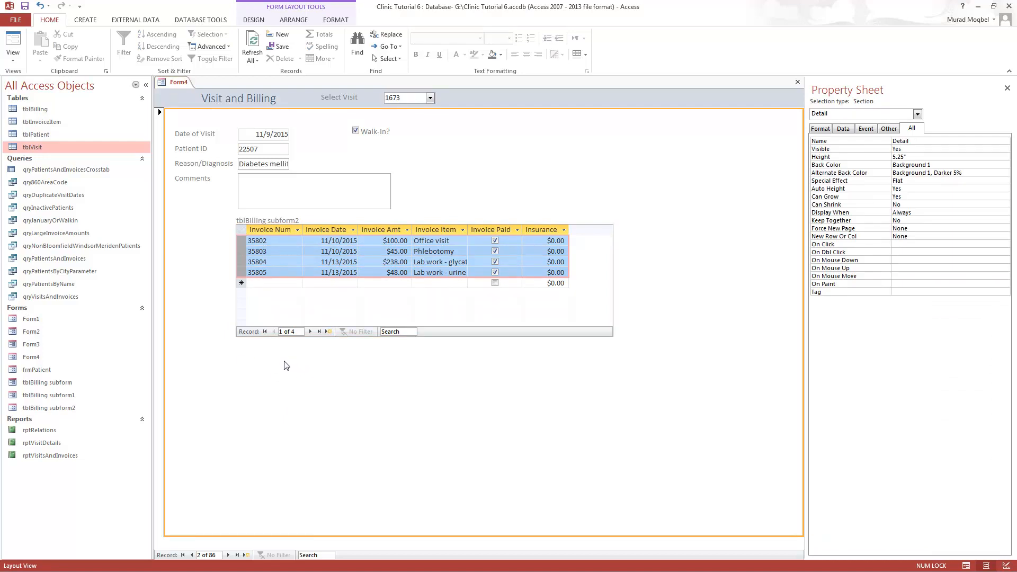
Switch the form to Design View and open the billing subform in its own window.
left_click(14, 63)
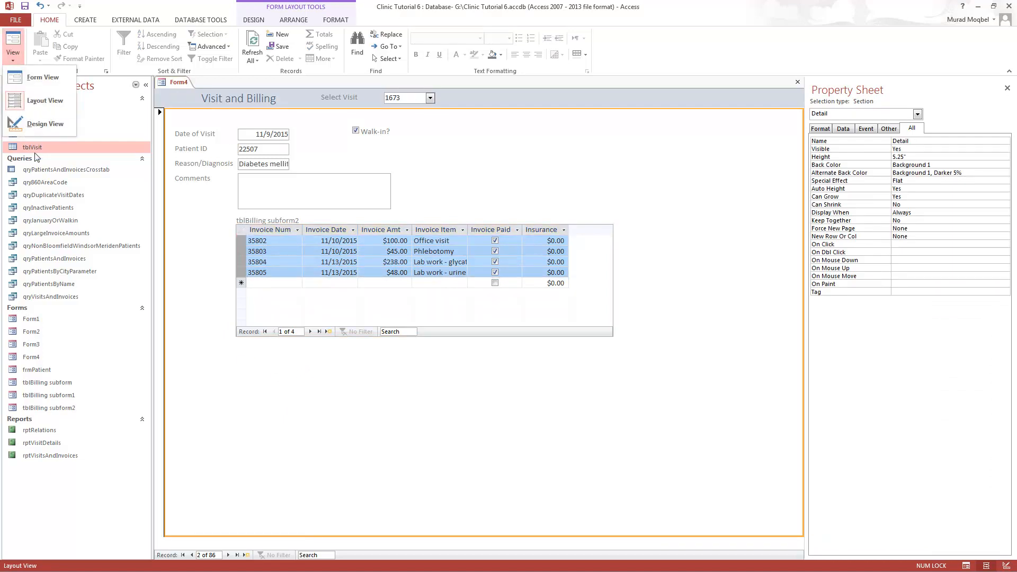
left_click(33, 126)
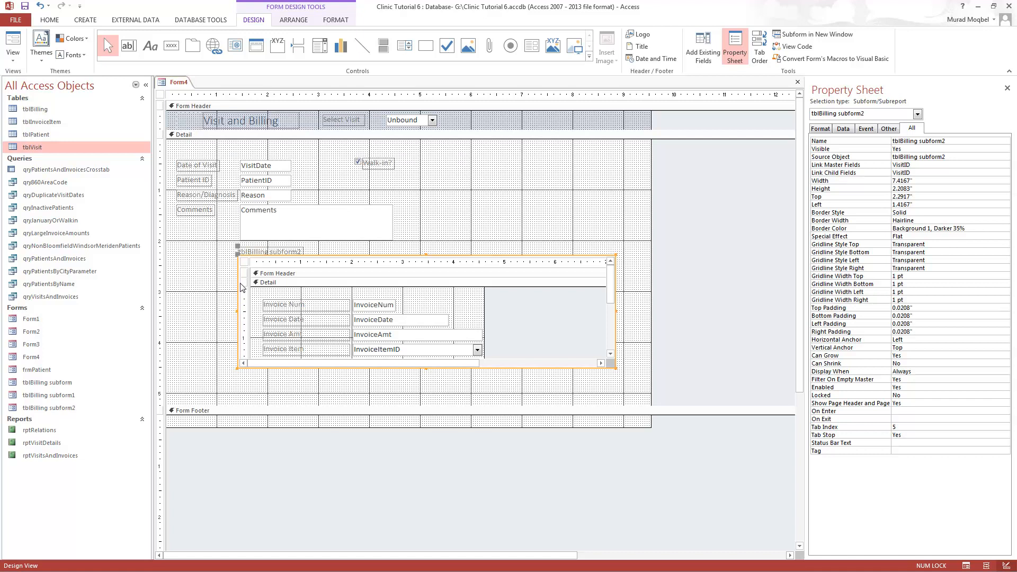
left_click(237, 285)
right_click(238, 289)
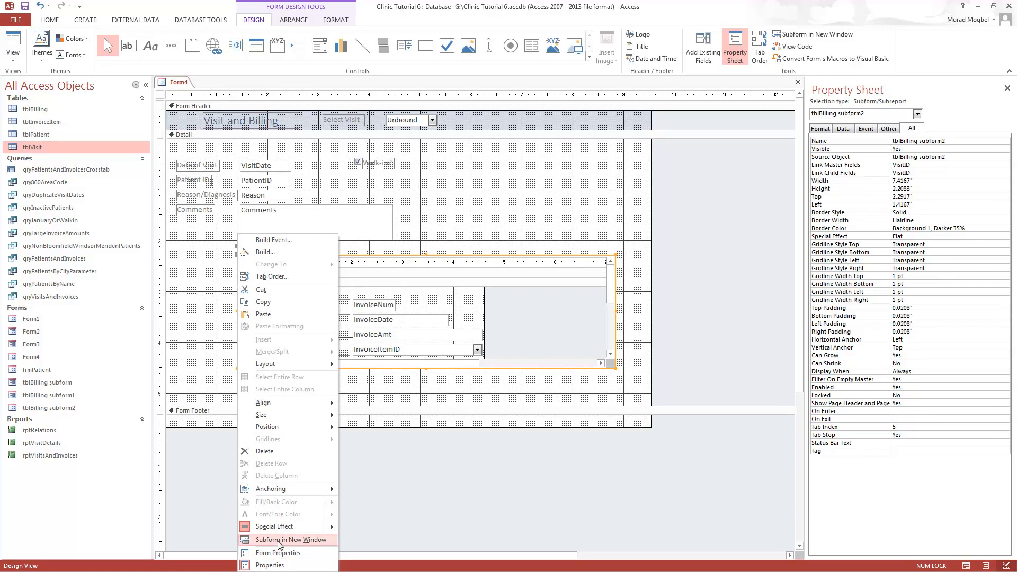
left_click(309, 541)
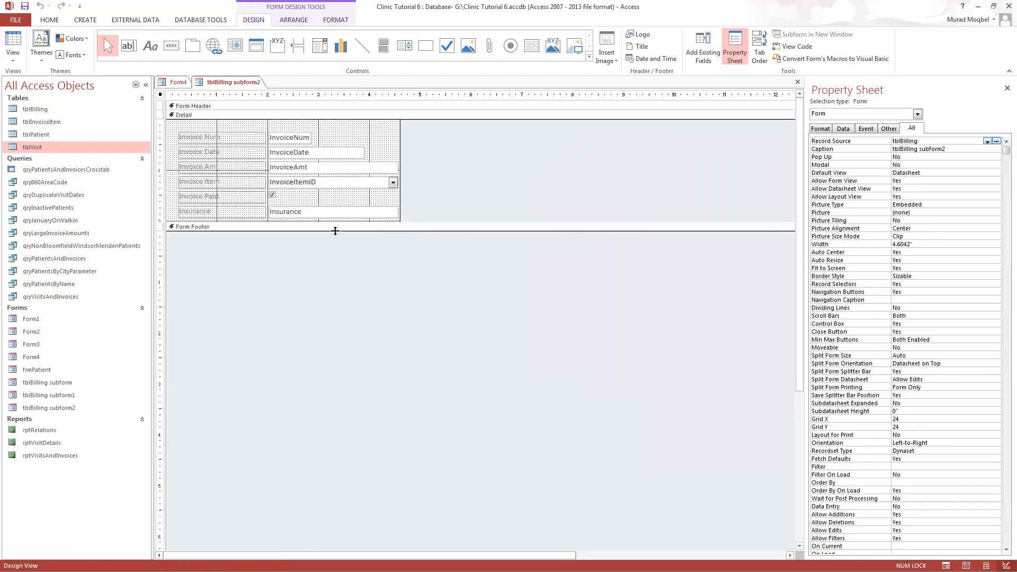
Extend the subform's Detail section to about 2.4 inches high and open its Form Footer to about 0.9 inches.
left_click_drag(336, 221, 334, 255)
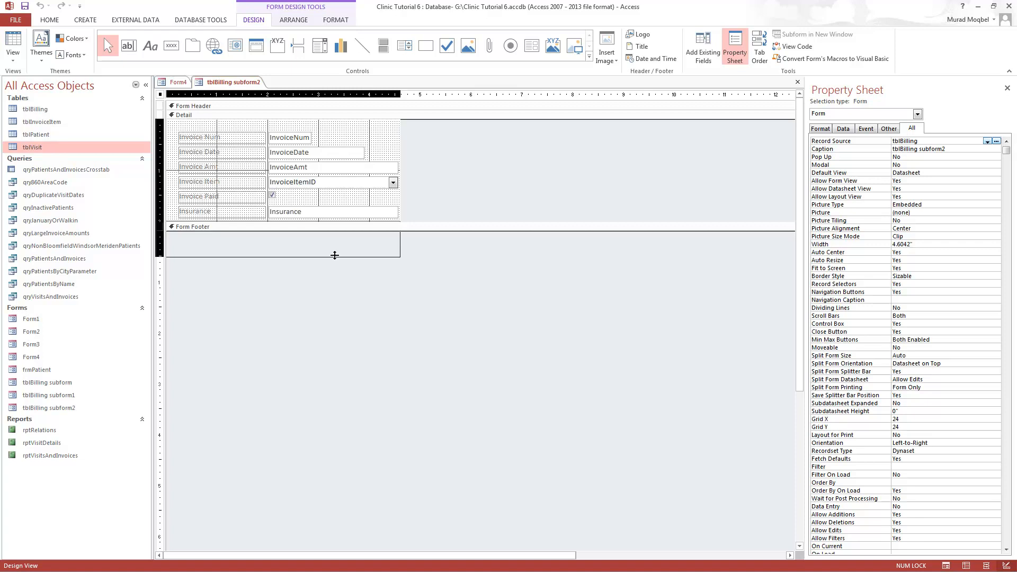
left_click_drag(334, 255, 334, 271)
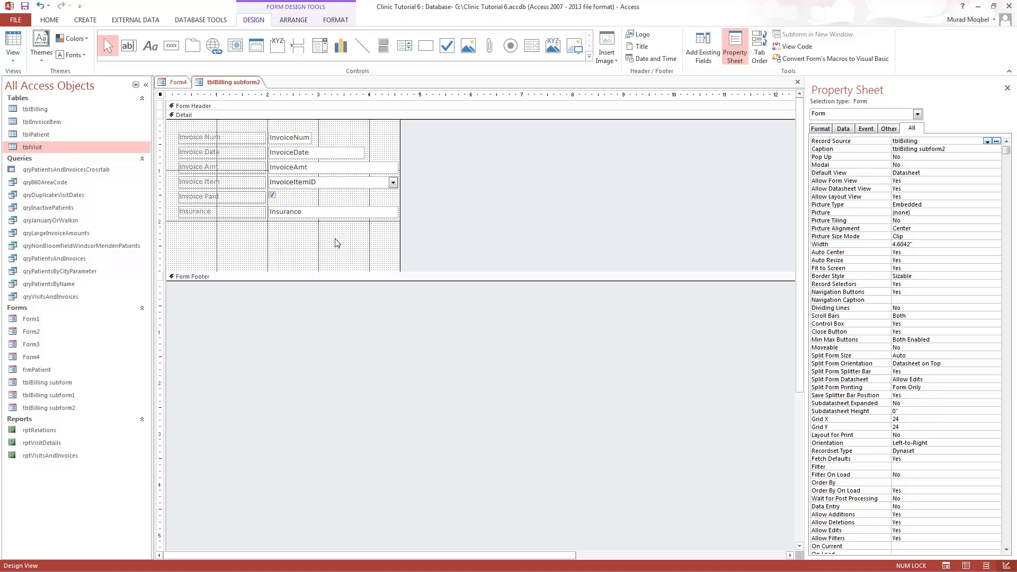
left_click(229, 248)
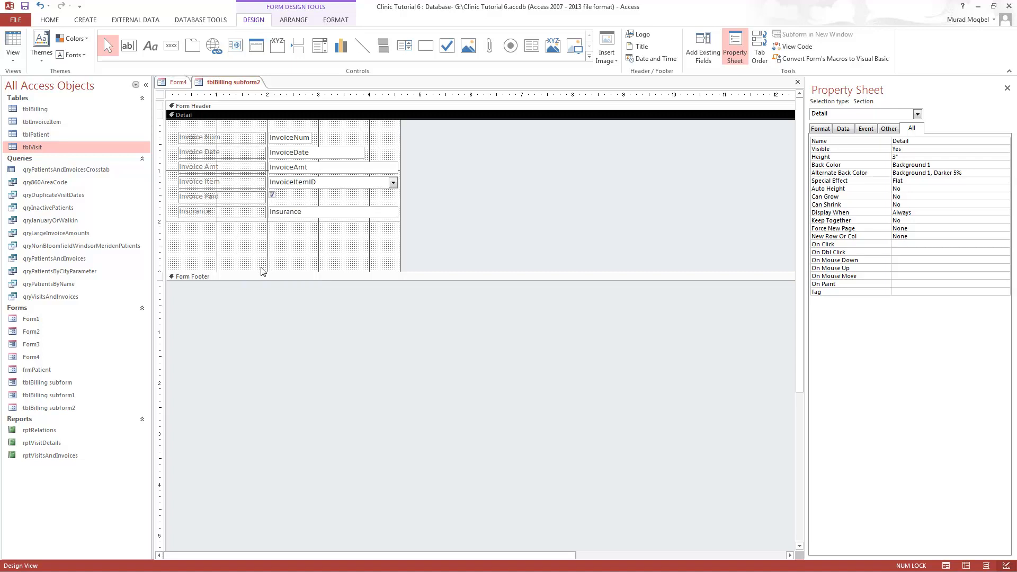
left_click_drag(249, 271, 232, 285)
left_click(268, 255)
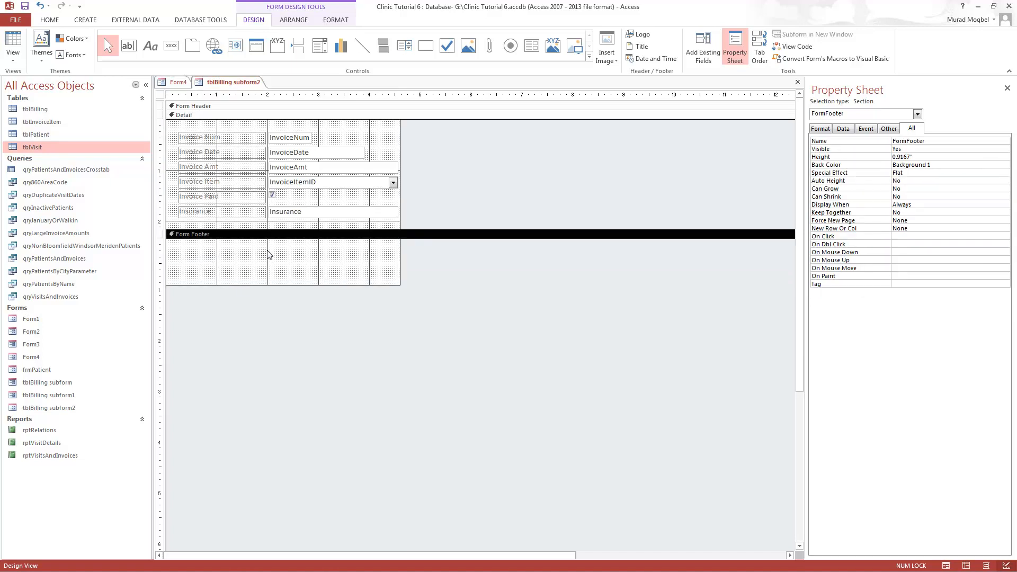
left_click_drag(288, 229, 288, 247)
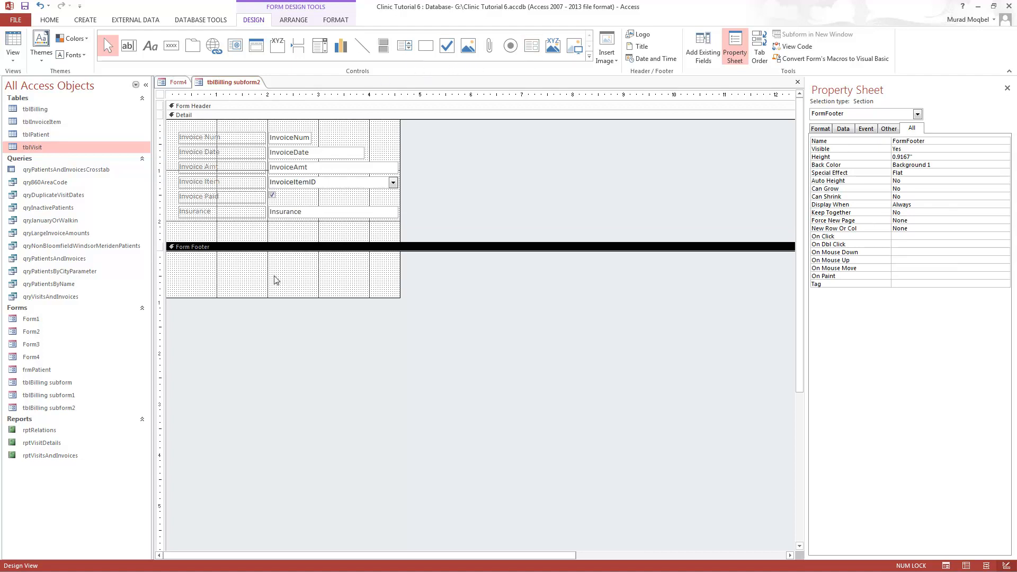
left_click(276, 234)
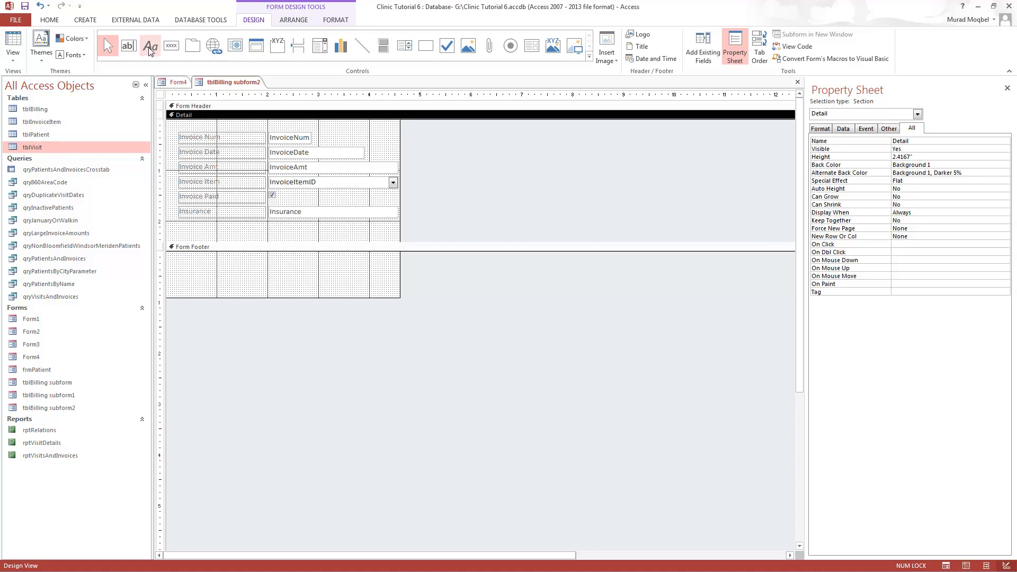
Add a text box to the subform's Form Footer and name it txtTotal.
left_click(126, 50)
left_click(271, 258)
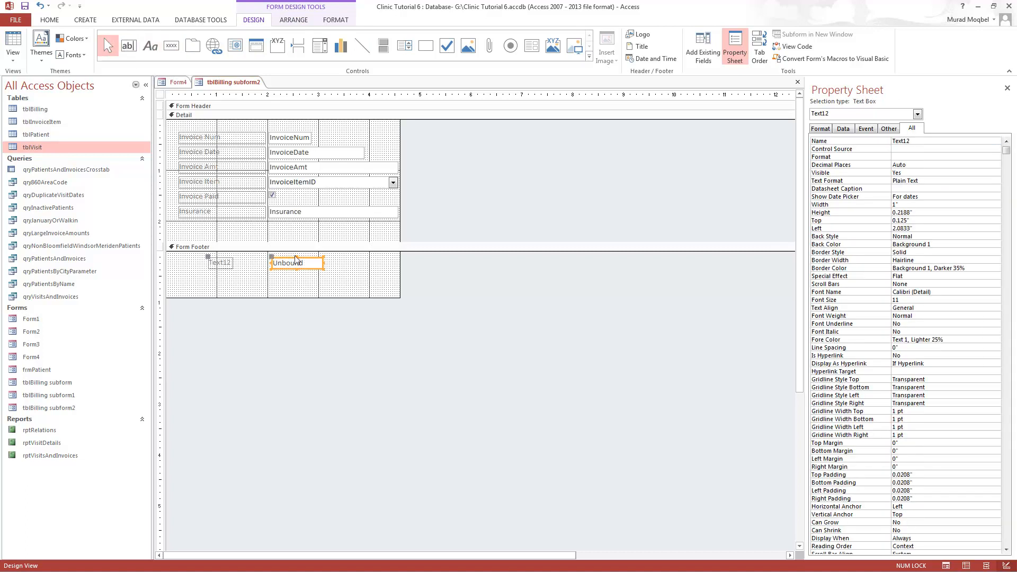
double_click(911, 141)
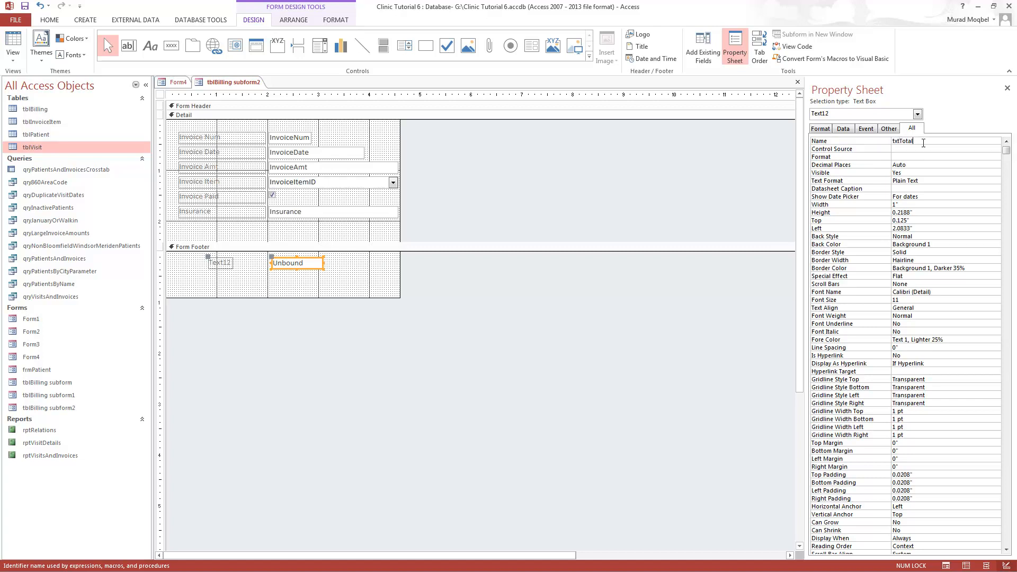
left_click(907, 149)
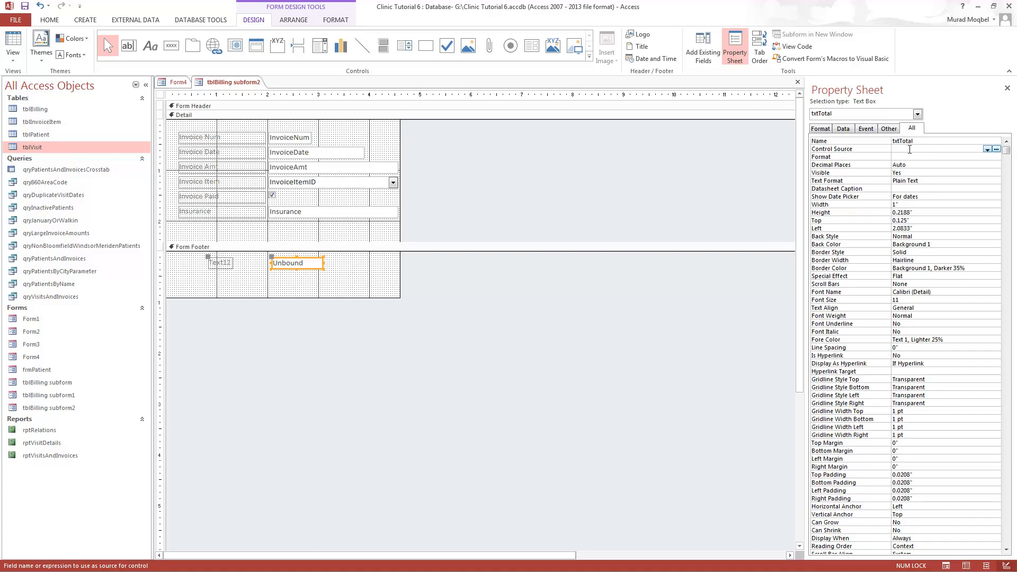
Set the control source of txtTotal to =Sum([InvoiceAmt]) with the Expression Builder.
left_click(987, 149)
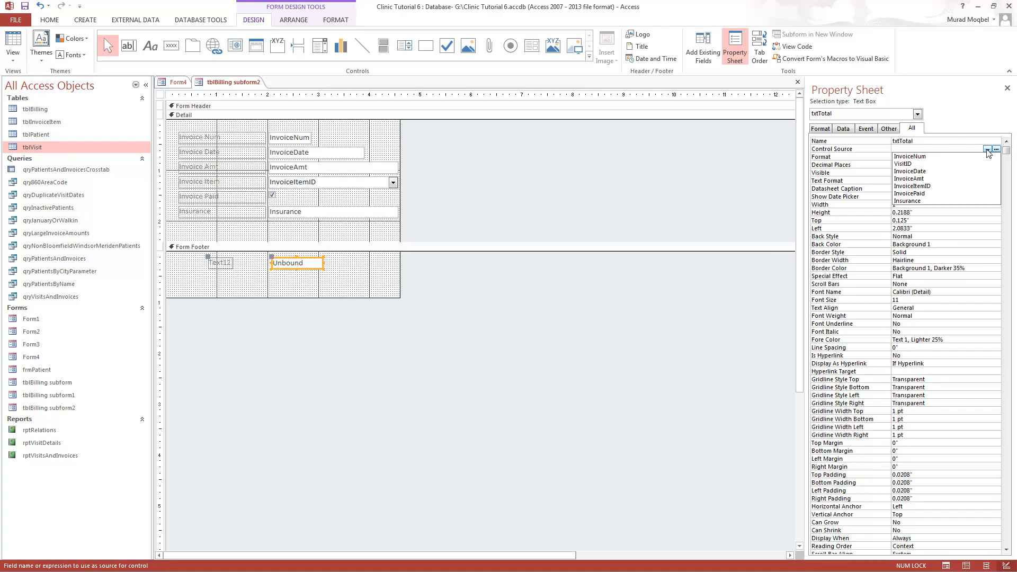
left_click(921, 141)
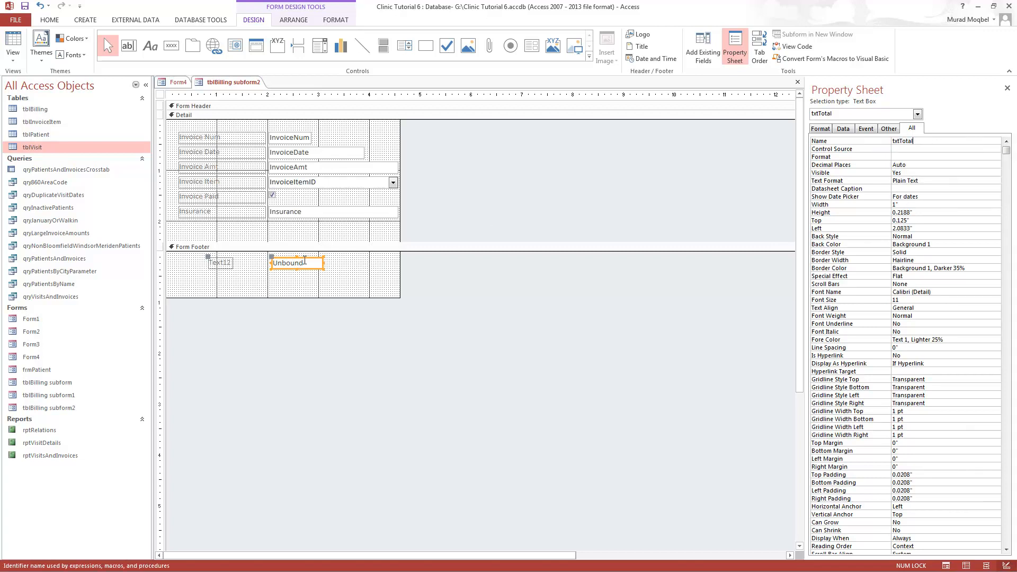
left_click(895, 150)
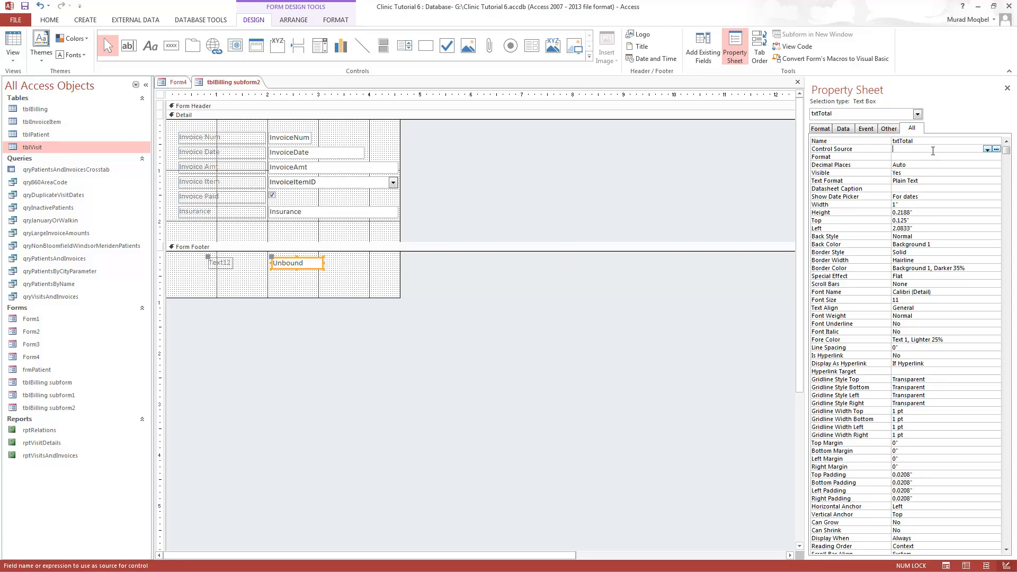
left_click(996, 150)
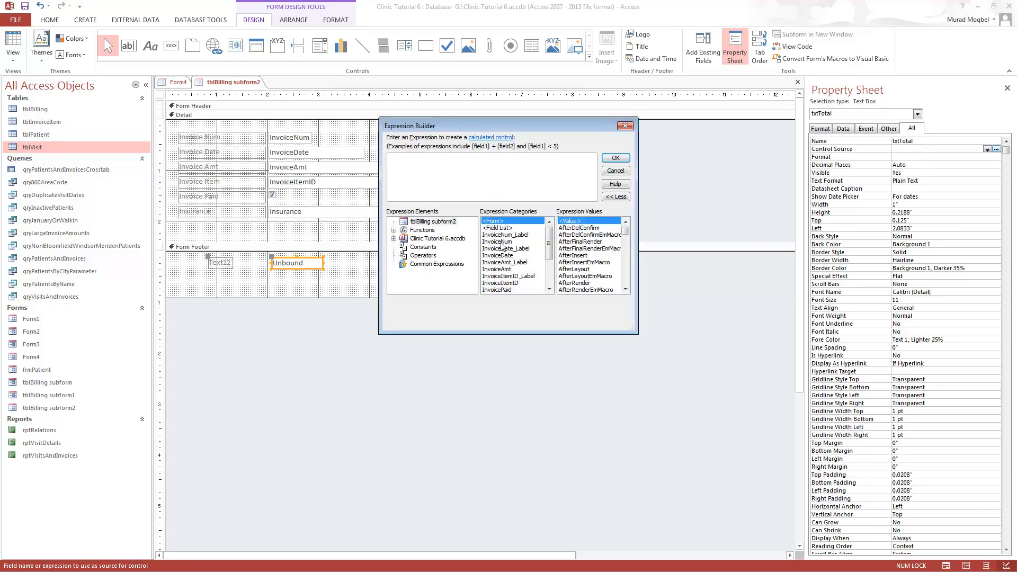
type("=sum(")
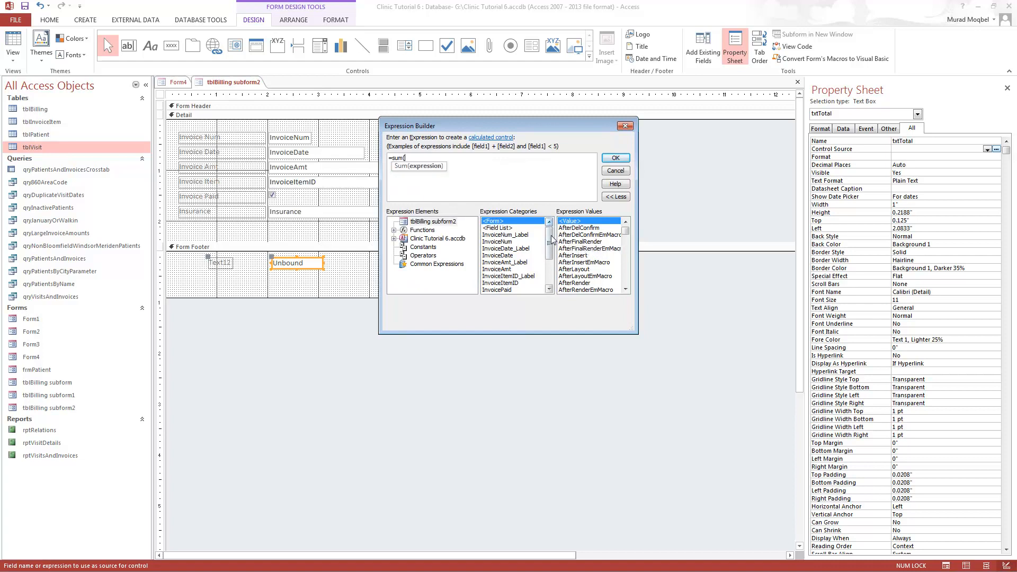
mouse_move(550, 240)
left_mouse_down()
mouse_move(551, 260)
mouse_move(551, 240)
left_mouse_up()
double_click(500, 269)
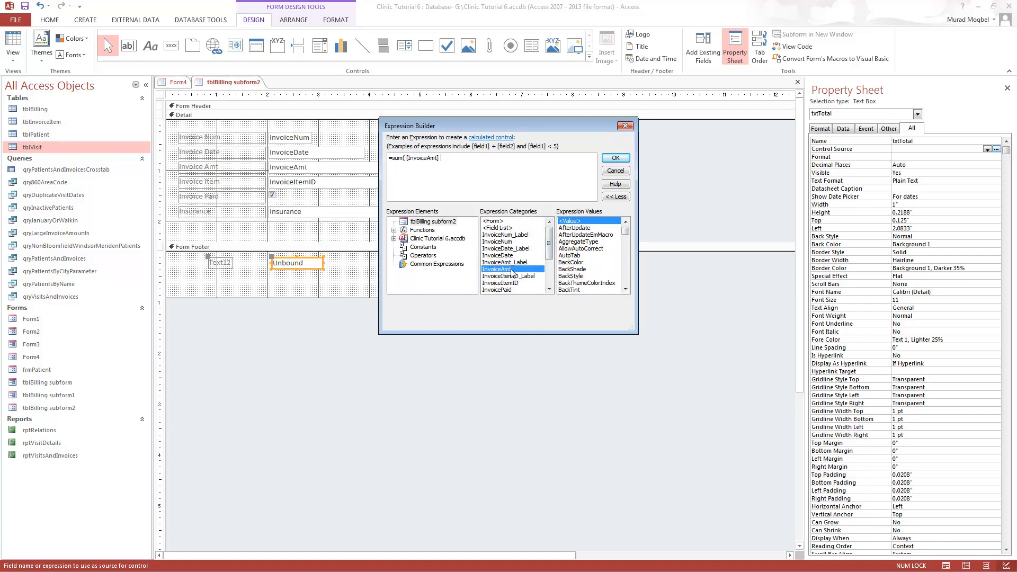
type(")")
left_click(614, 160)
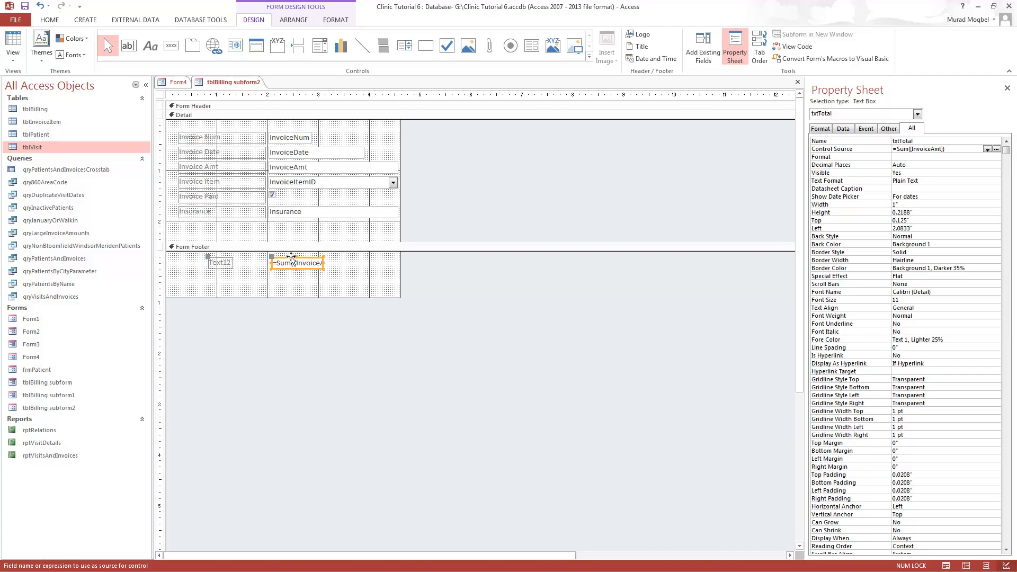
Add a second text box below txtTotal in the Form Footer and name it txtCountIvoice.
left_click(130, 52)
left_click(274, 274)
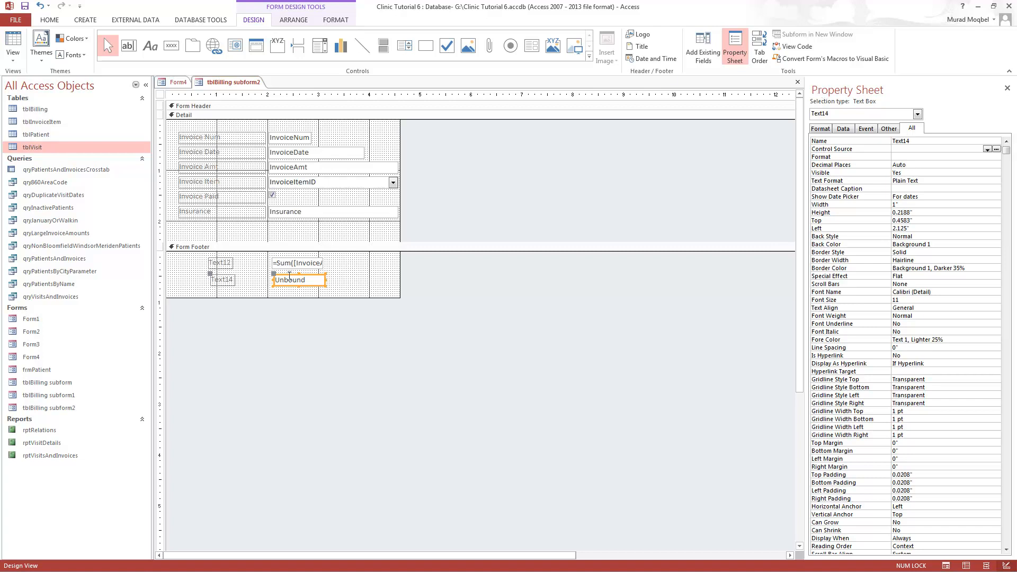
left_click(913, 148)
left_click(925, 142)
type("txtCountIvoi")
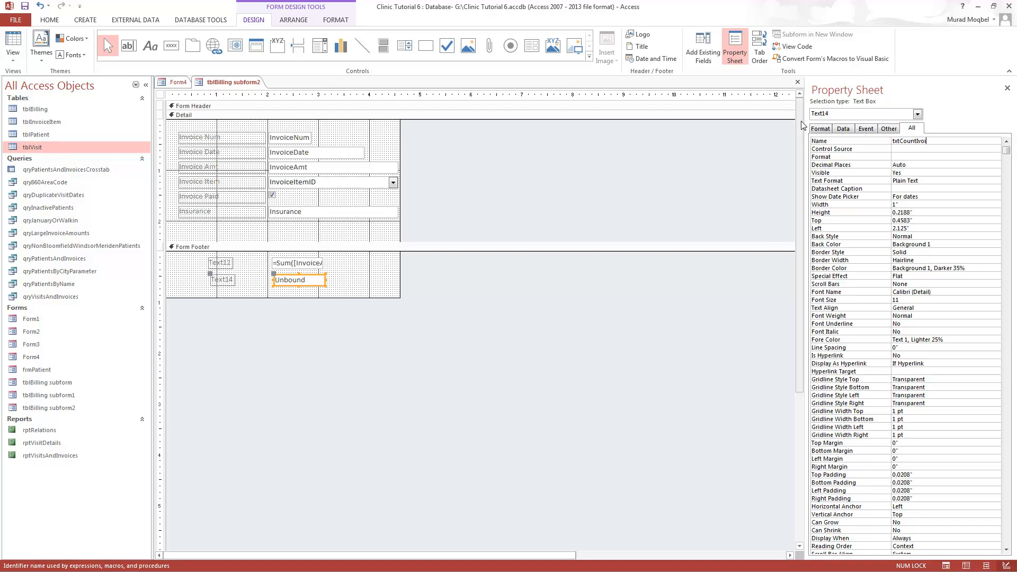
key("Return")
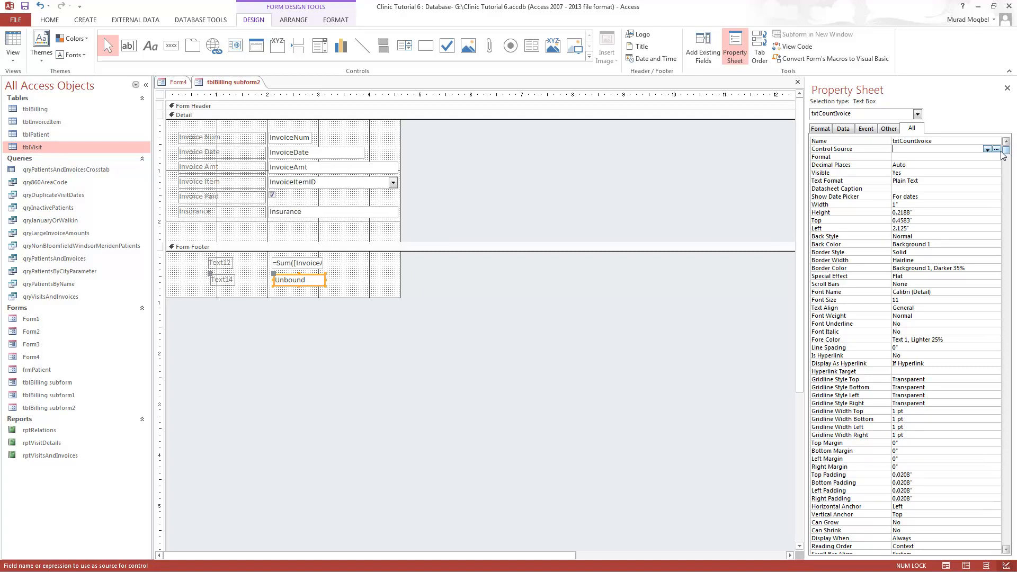
Set the control source of txtCountIvoice to =Count([InvoiceNum]) with the Expression Builder.
left_click(996, 149)
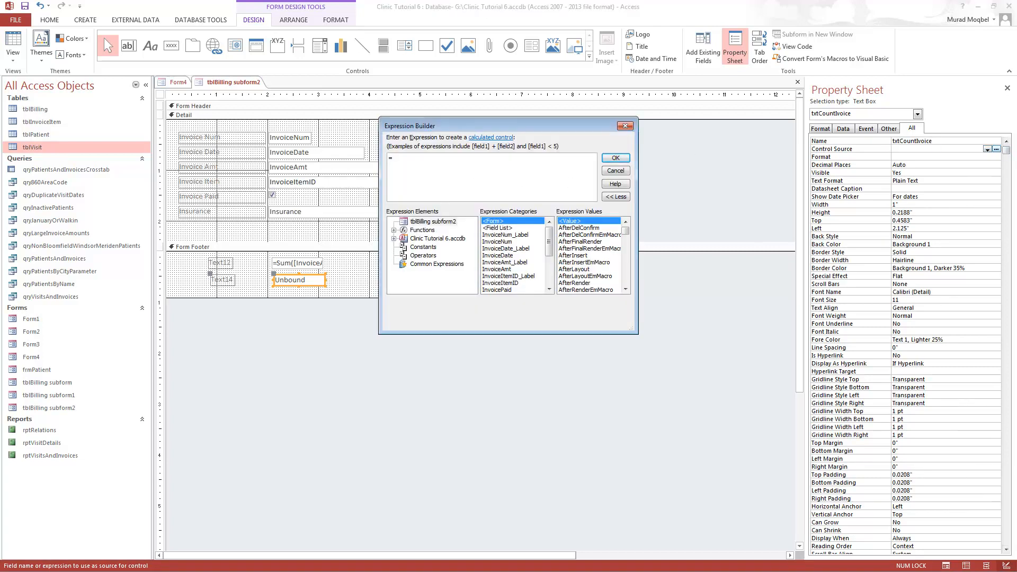
type("count(")
mouse_move(550, 244)
left_mouse_down()
mouse_move(550, 255)
mouse_move(550, 233)
left_mouse_up()
left_click(512, 242)
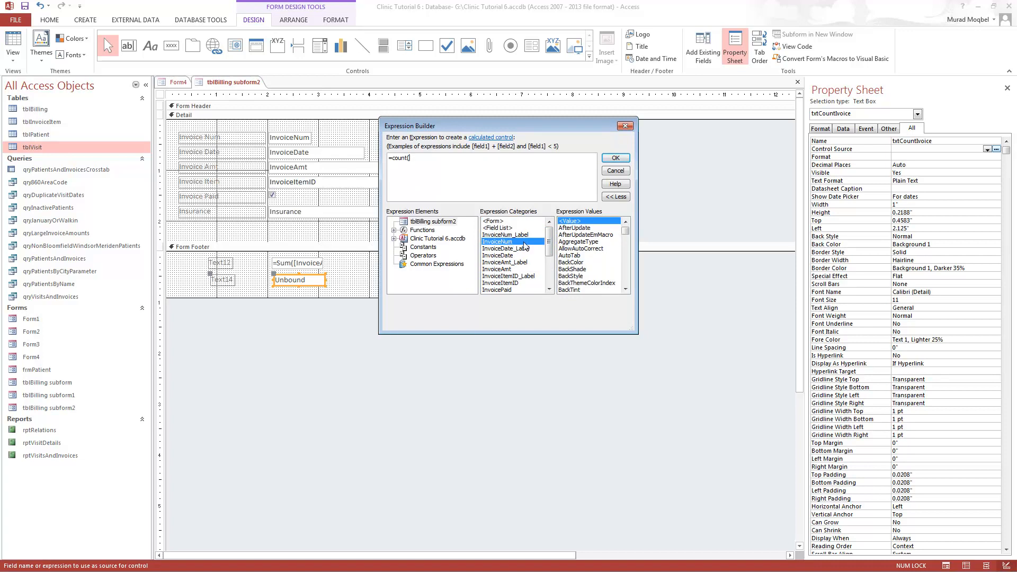
double_click(520, 242)
type(")")
left_click(616, 158)
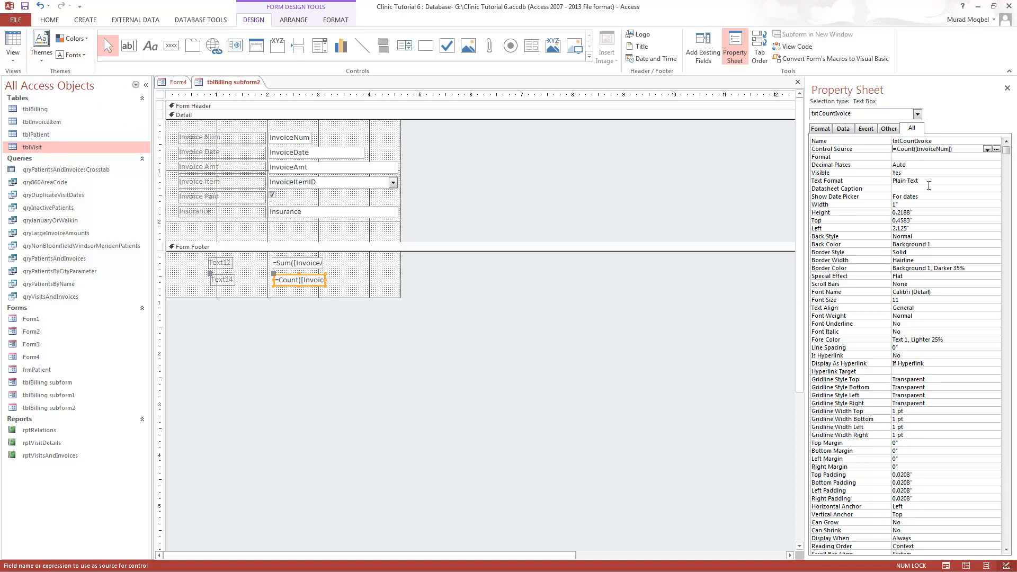
Save the billing subform's design and close its window.
right_click(238, 83)
left_click(259, 87)
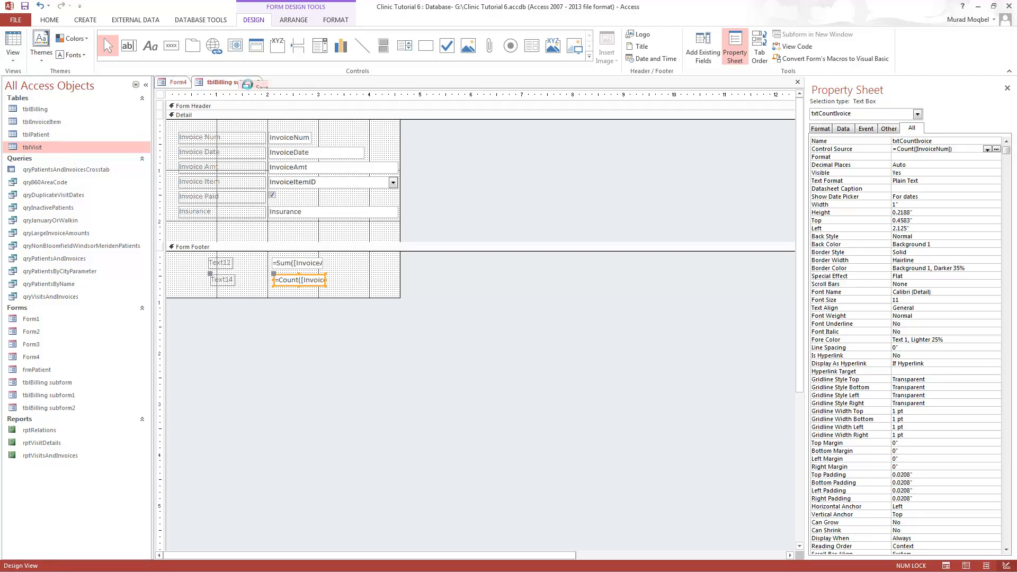
right_click(238, 84)
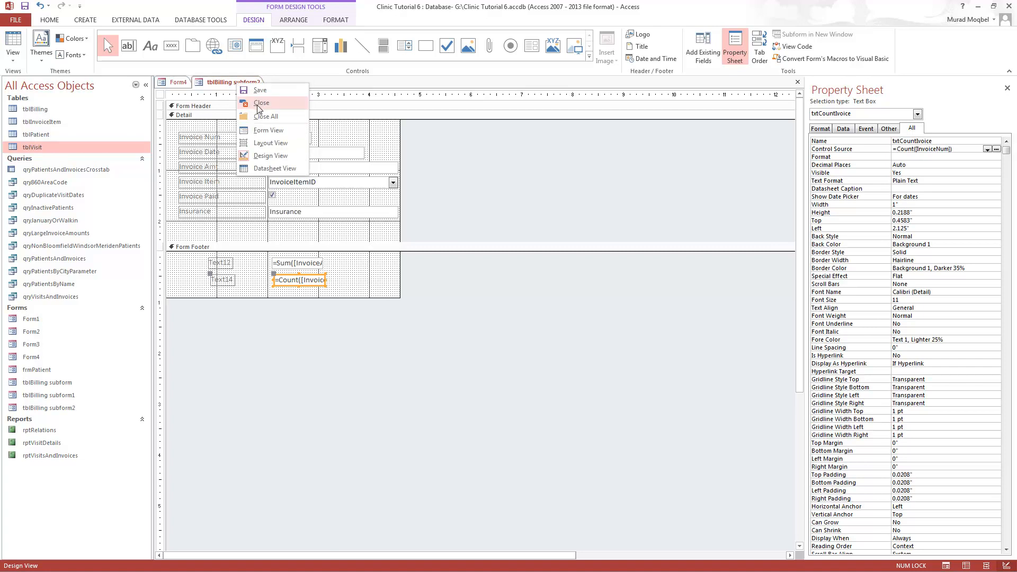
left_click(259, 103)
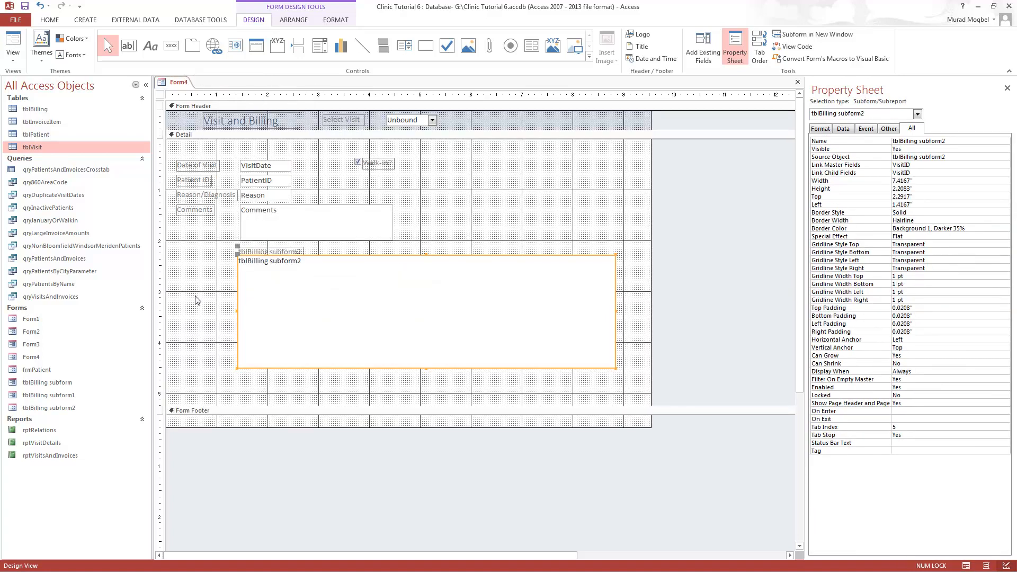
Preview the Visit and Billing form in Form View and return it to Design View.
left_click(14, 38)
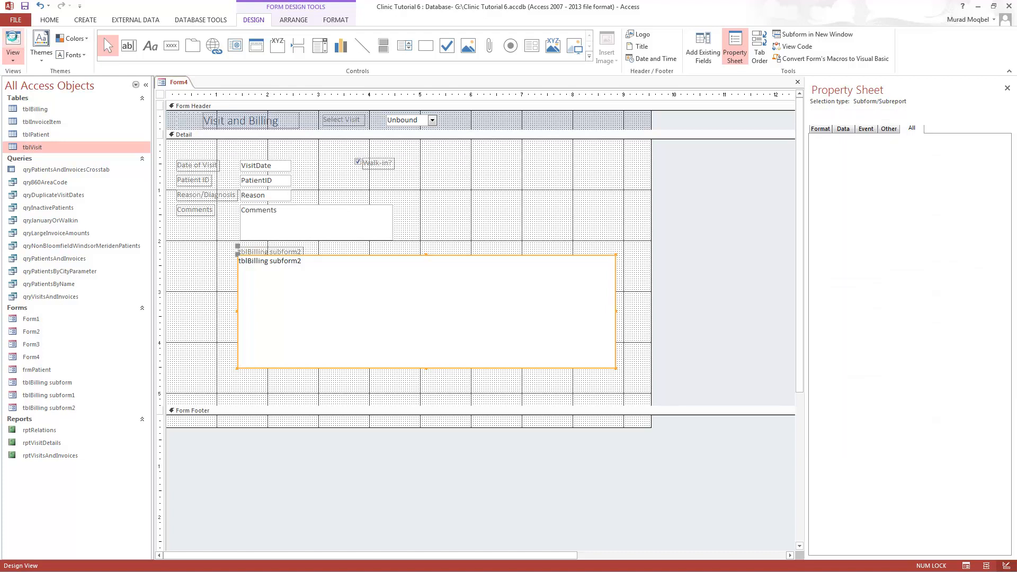
left_click(13, 60)
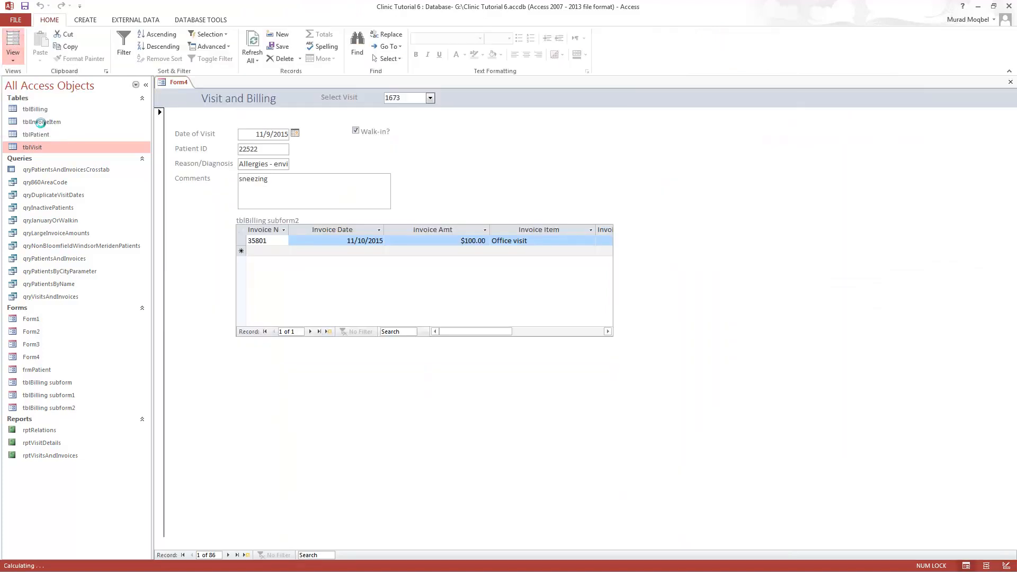
left_click(32, 122)
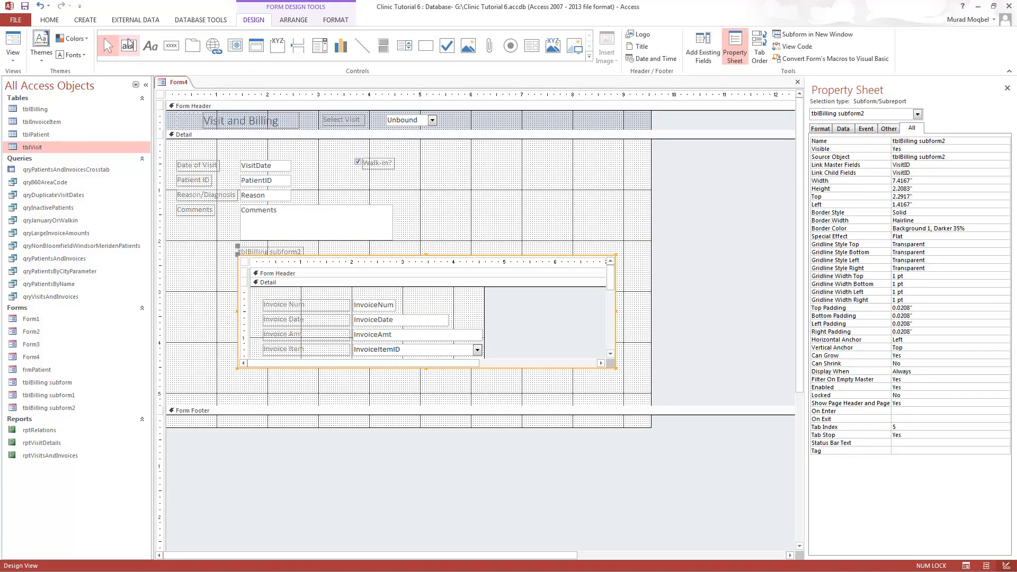
Add a text box to the Detail section below the billing subform, about 3.17" from the left and 4.63" from the top.
left_click(127, 47)
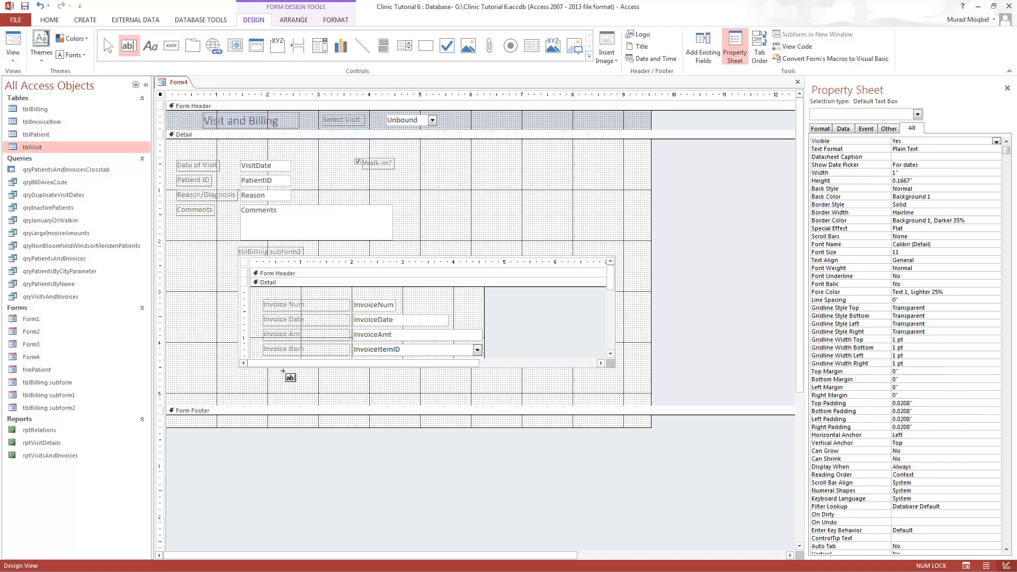
left_click(282, 371)
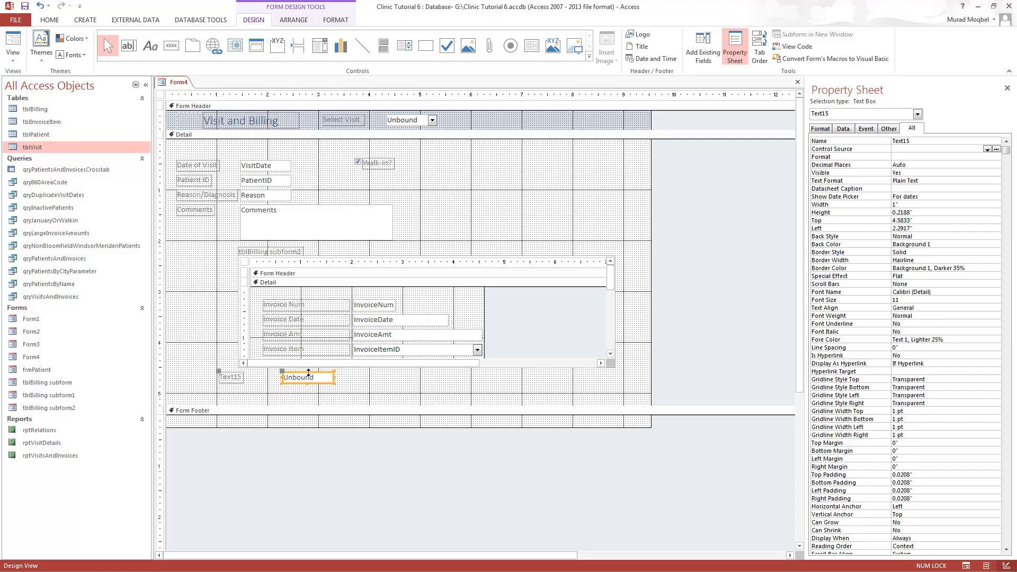
left_click_drag(316, 374, 360, 376)
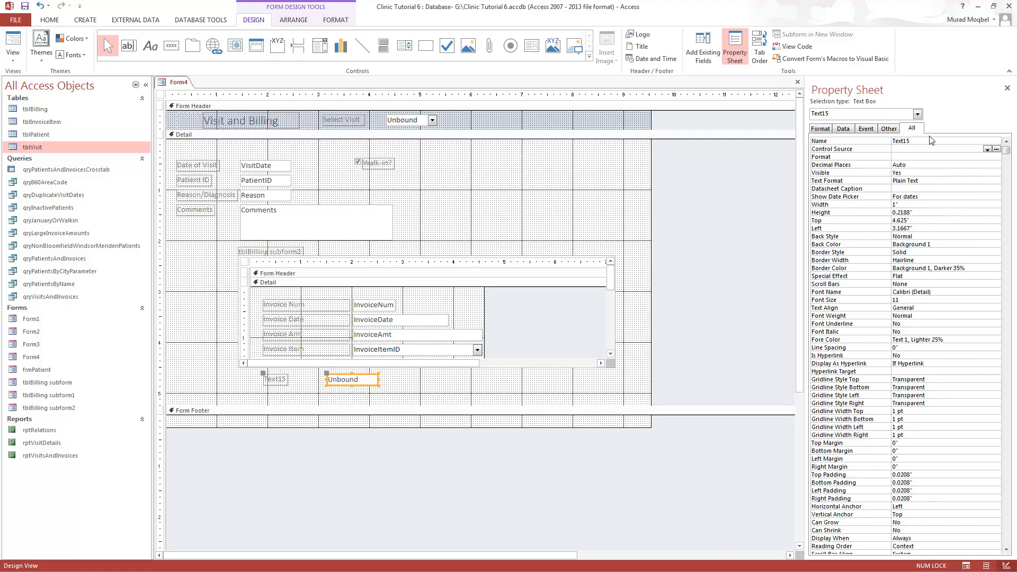
Set the new text box's control source to =[tblBilling subform2].[Form]![txtTotal] with the Expression Builder.
left_click(900, 149)
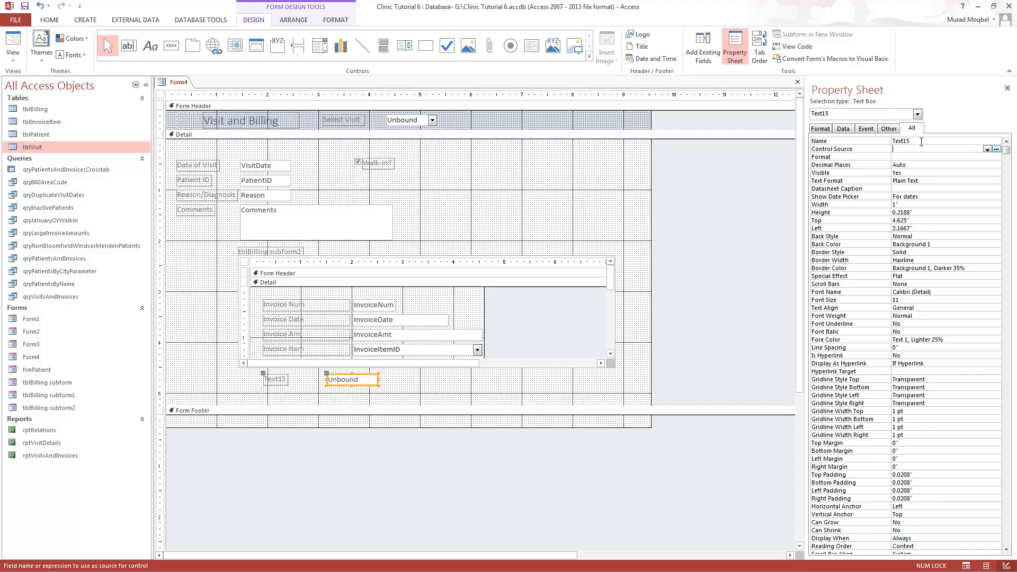
left_click(987, 150)
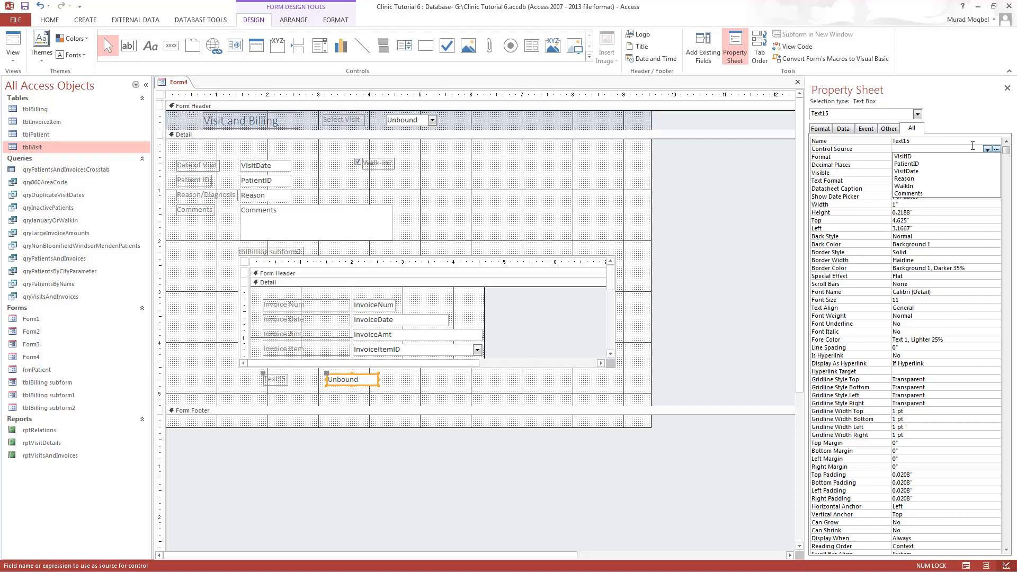
left_click(971, 141)
left_click(979, 149)
left_click(996, 149)
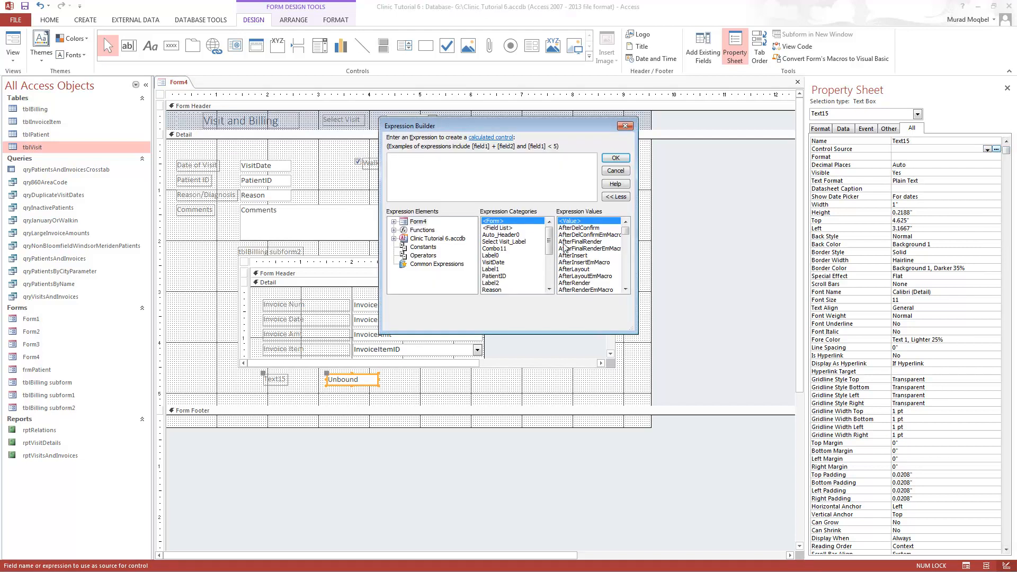
left_click_drag(549, 241, 550, 270)
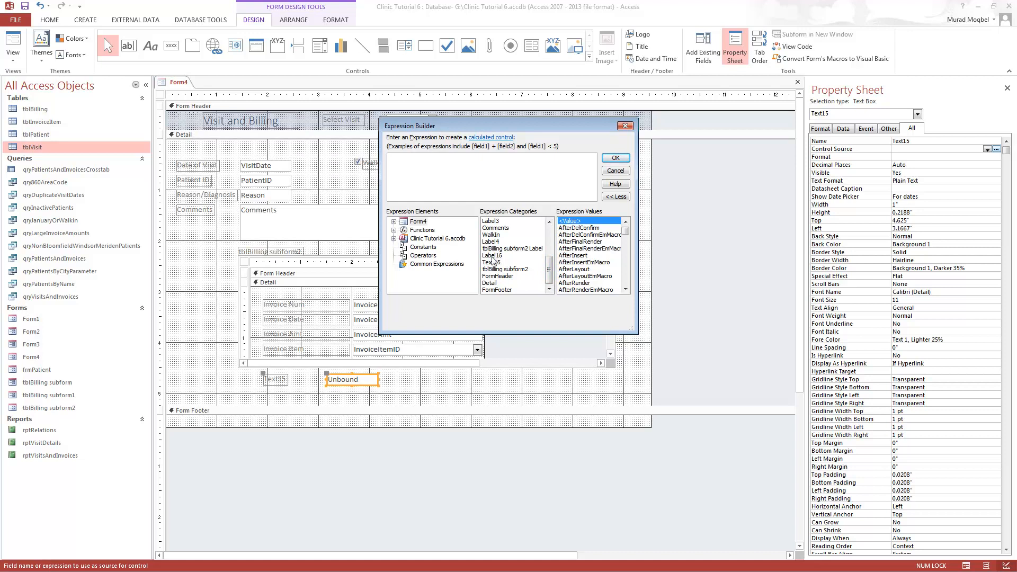
left_click_drag(549, 275, 550, 244)
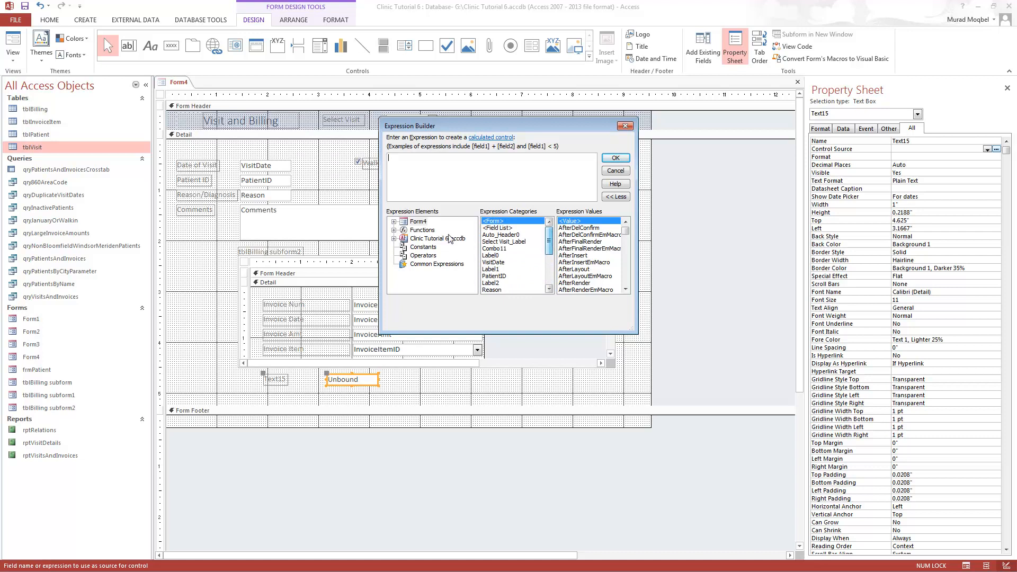
left_click(394, 222)
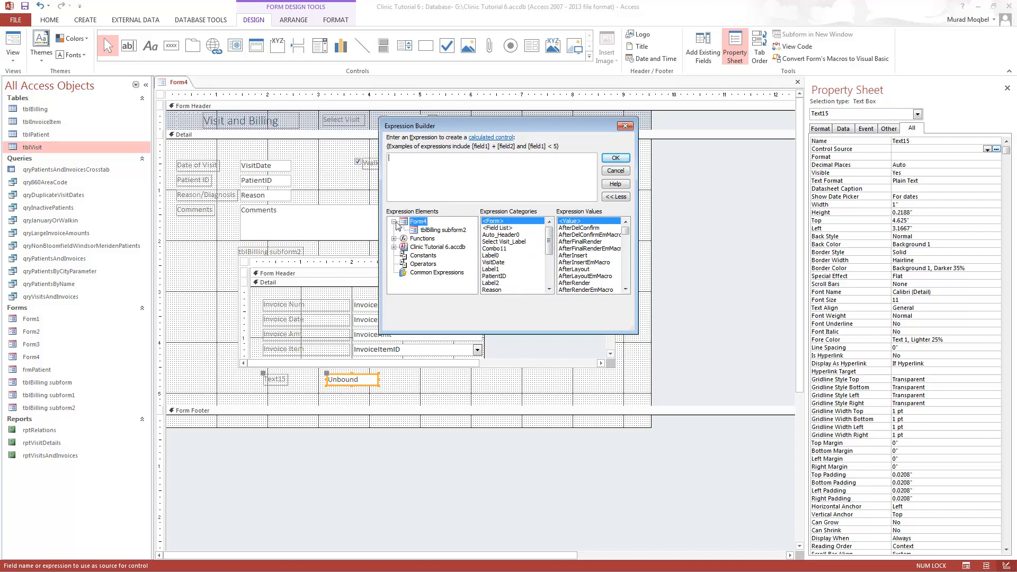
left_click(440, 230)
left_click_drag(551, 245, 550, 268)
left_click(494, 255)
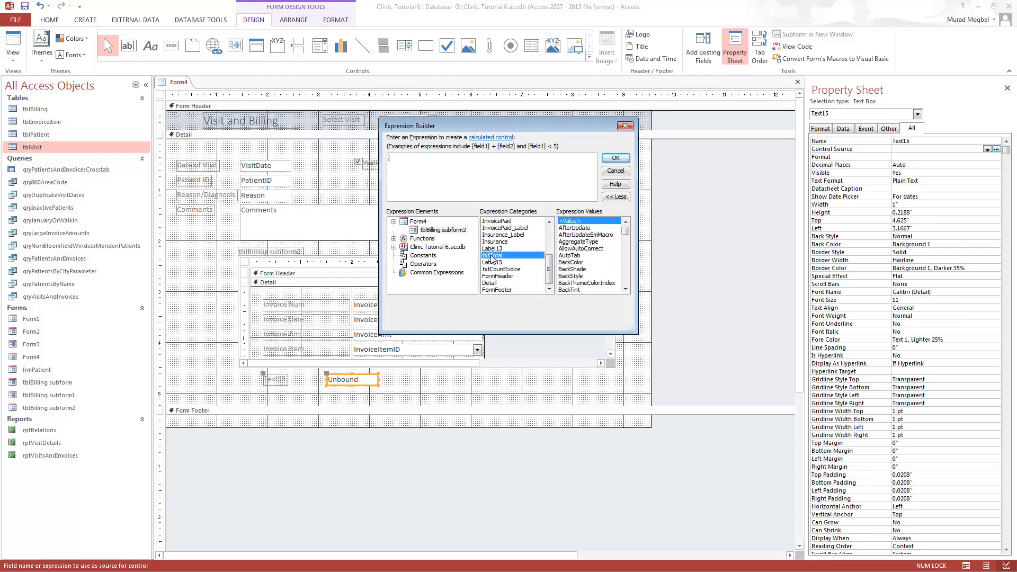
double_click(506, 257)
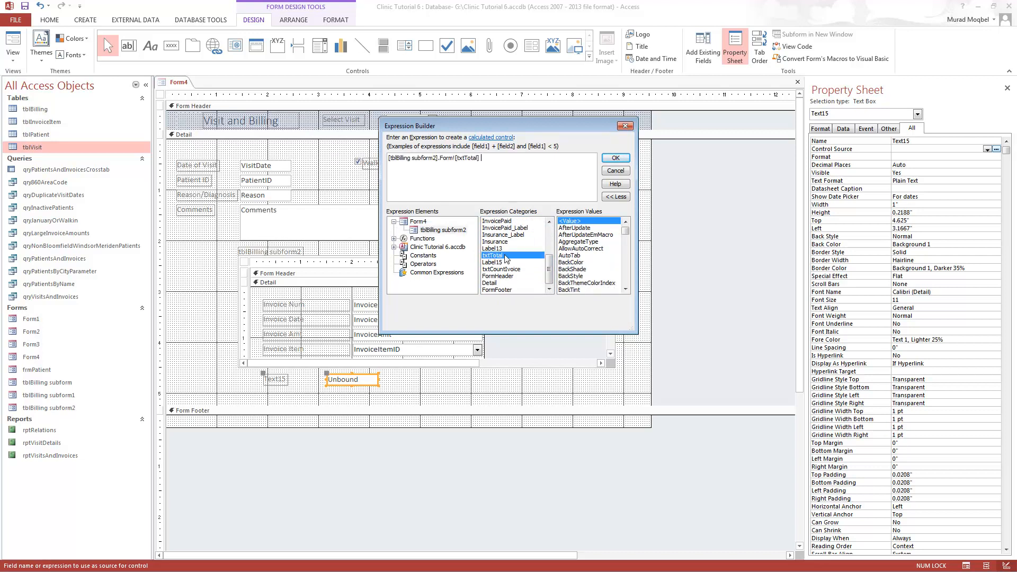
left_click(616, 158)
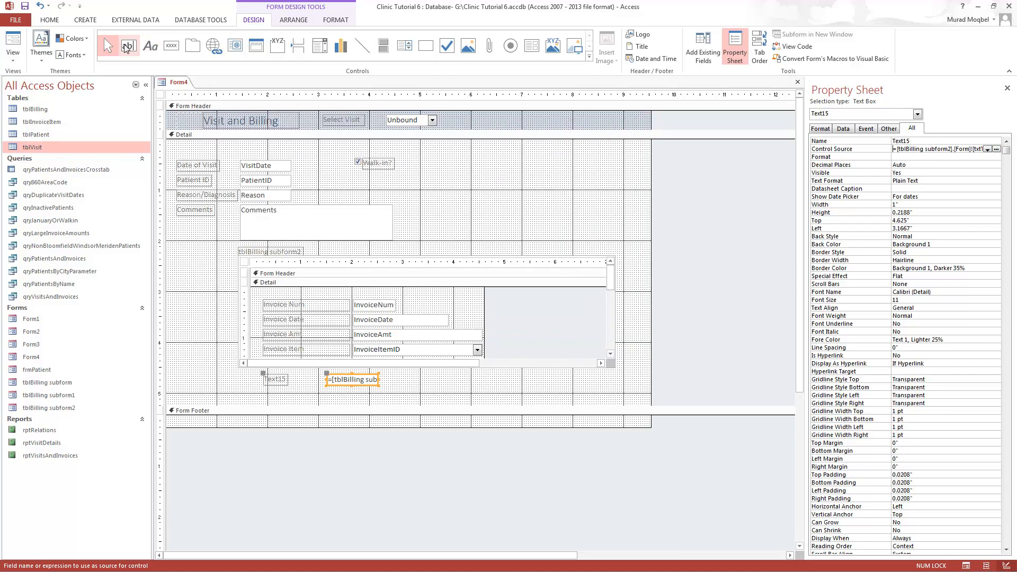
Preview the invoice total on the Visit and Billing form in Form View and return to Design View.
left_click(9, 41)
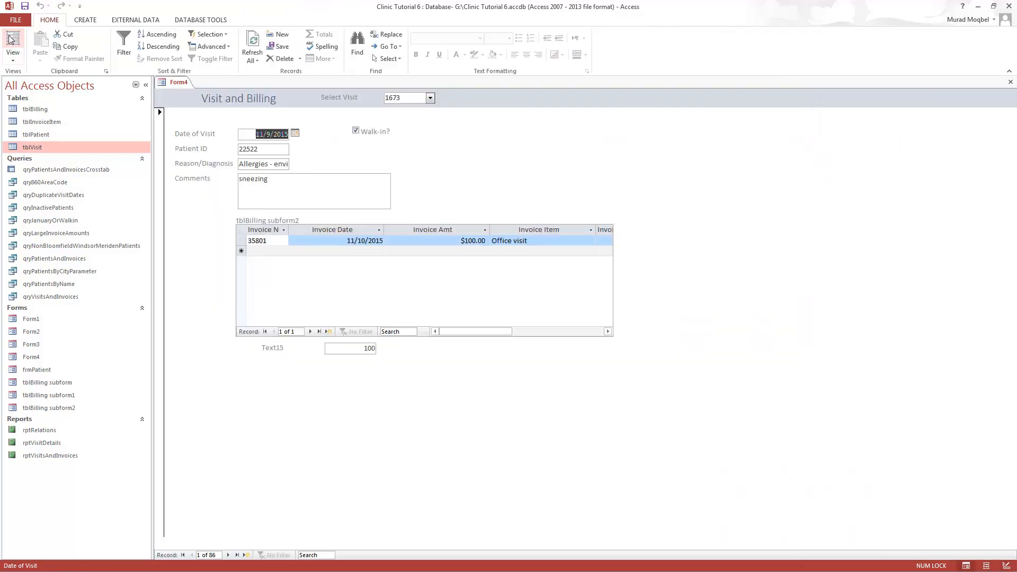
left_click(12, 58)
left_click(28, 117)
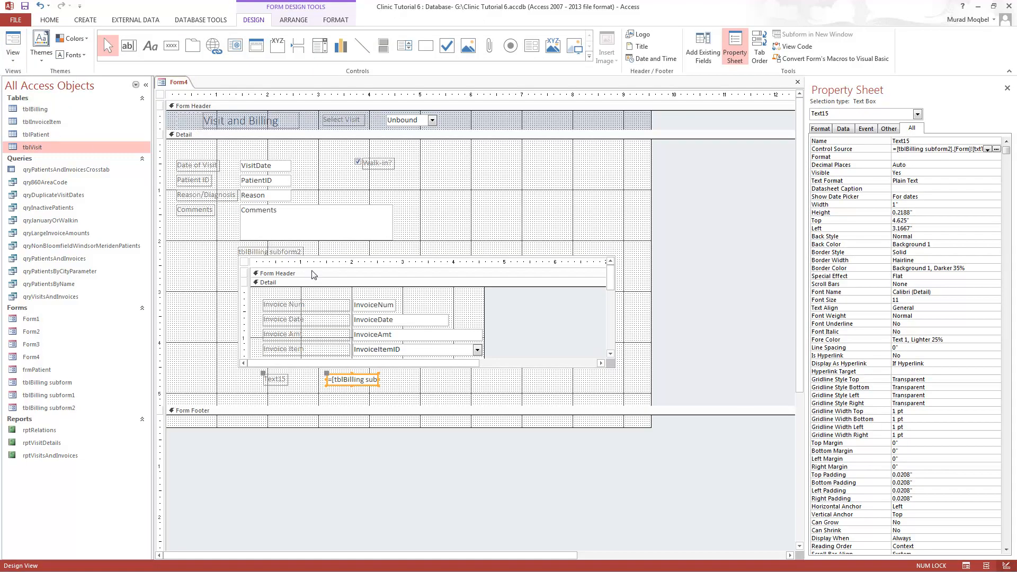
Add a second text box directly below the total and set its control source to txtCountIvoice from tblBilling subform2 with the Expression Builder.
left_click(129, 46)
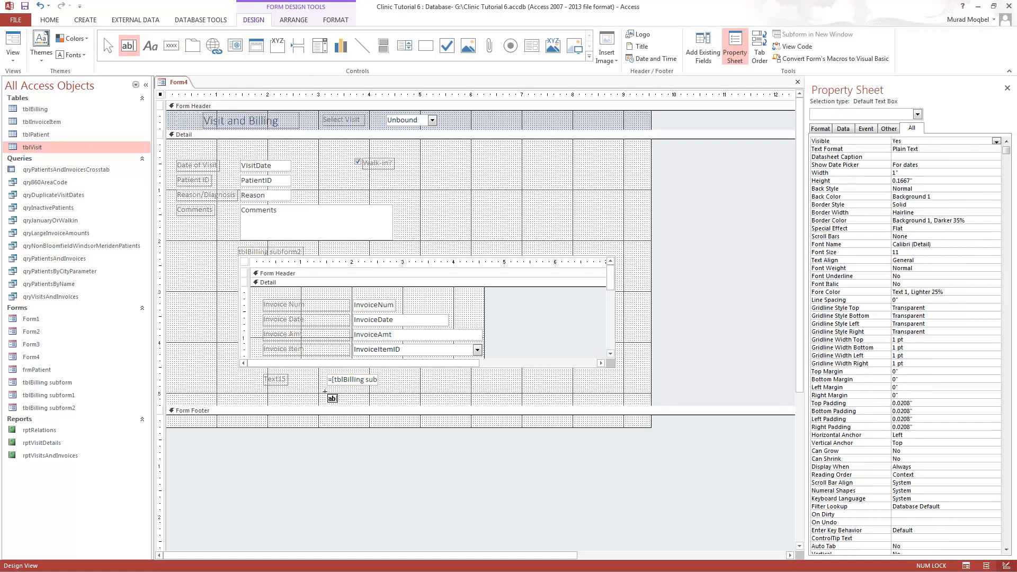
left_click(327, 389)
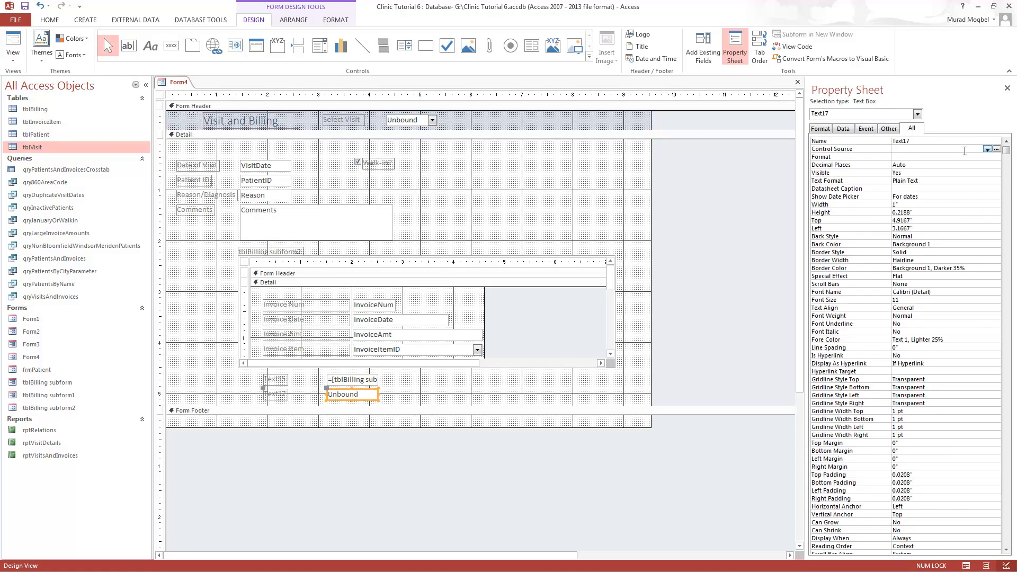
left_click(996, 149)
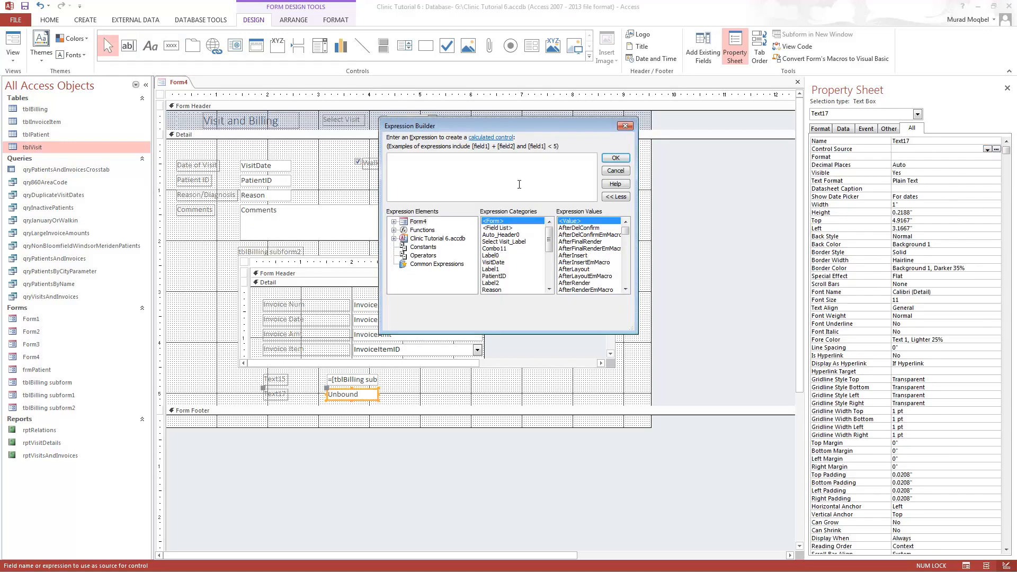
left_click_drag(548, 244, 549, 274)
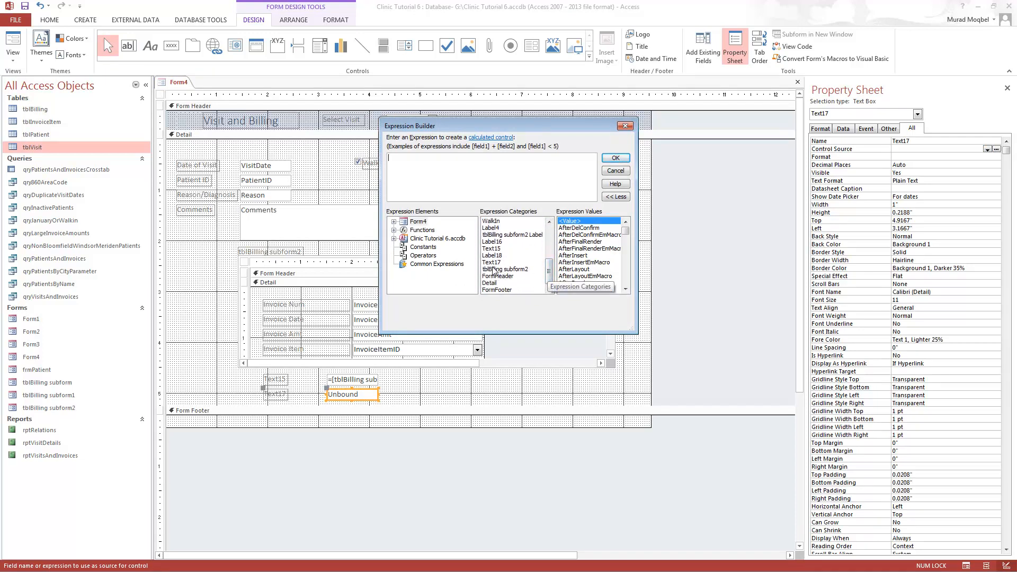
left_click_drag(549, 271, 549, 249)
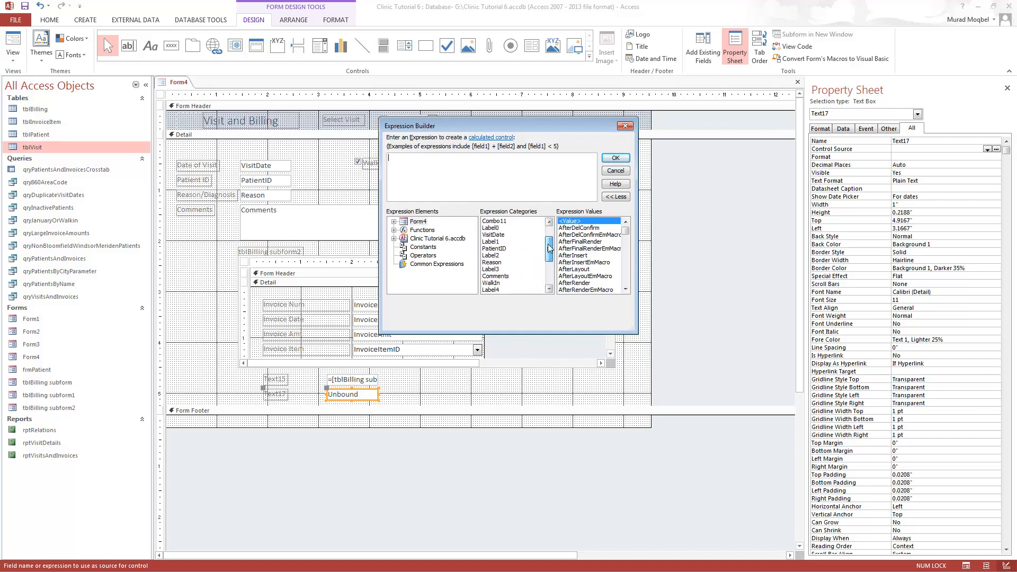
left_click(393, 222)
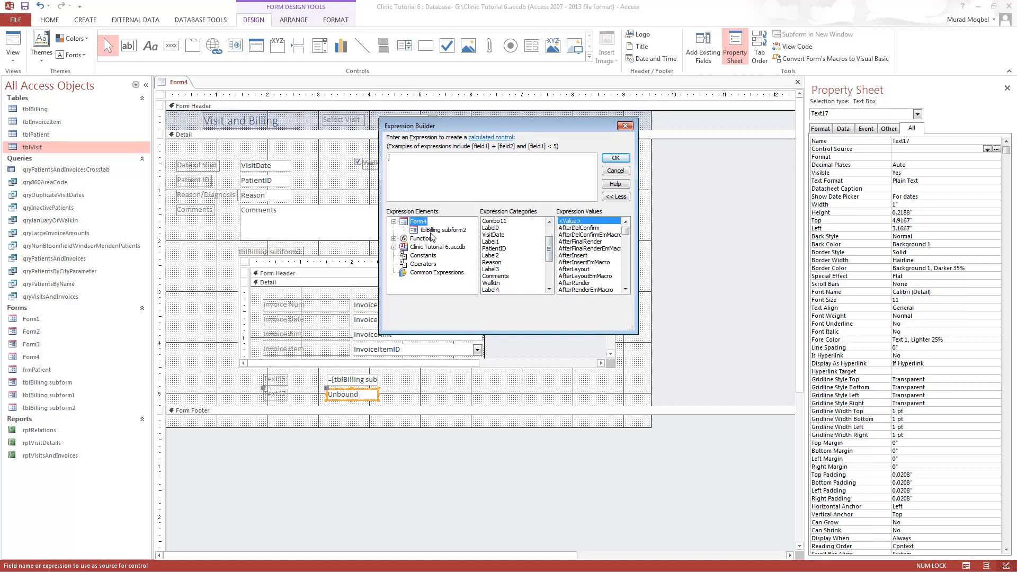
left_click(436, 233)
left_click_drag(550, 238, 549, 268)
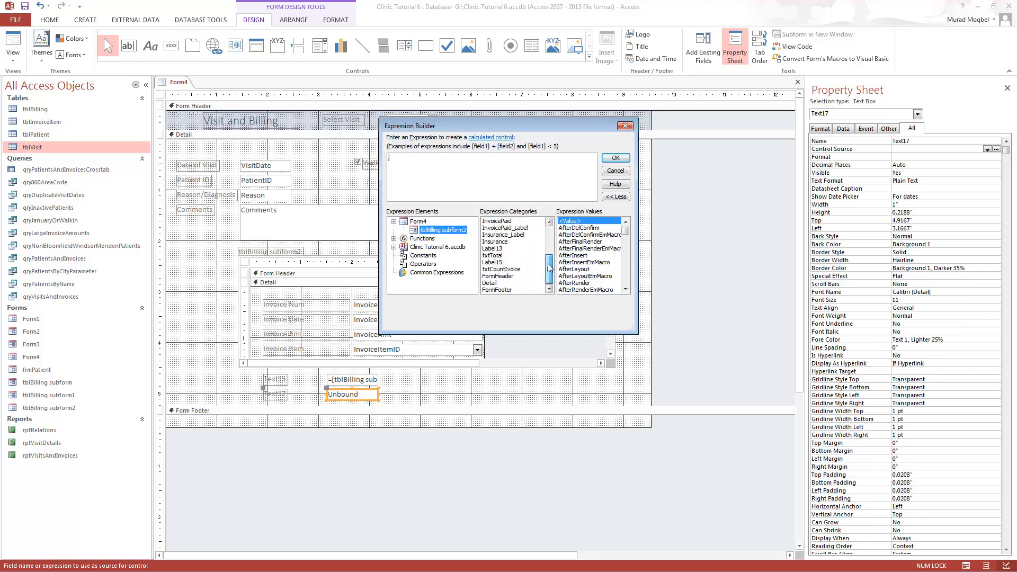
left_click(497, 270)
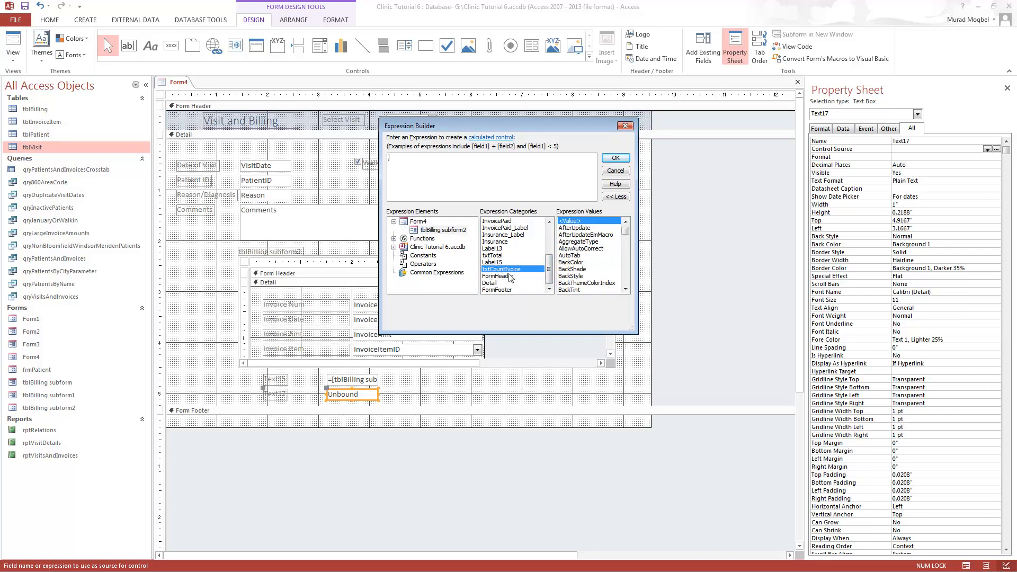
double_click(501, 270)
left_click(615, 158)
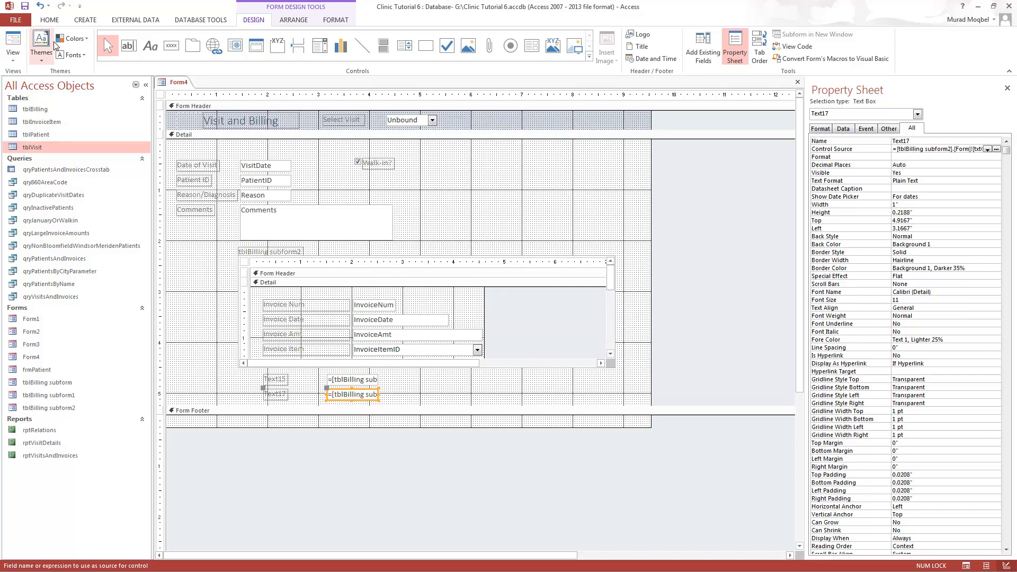
Preview both calculated text boxes in Form View and return to Design View.
left_click(13, 42)
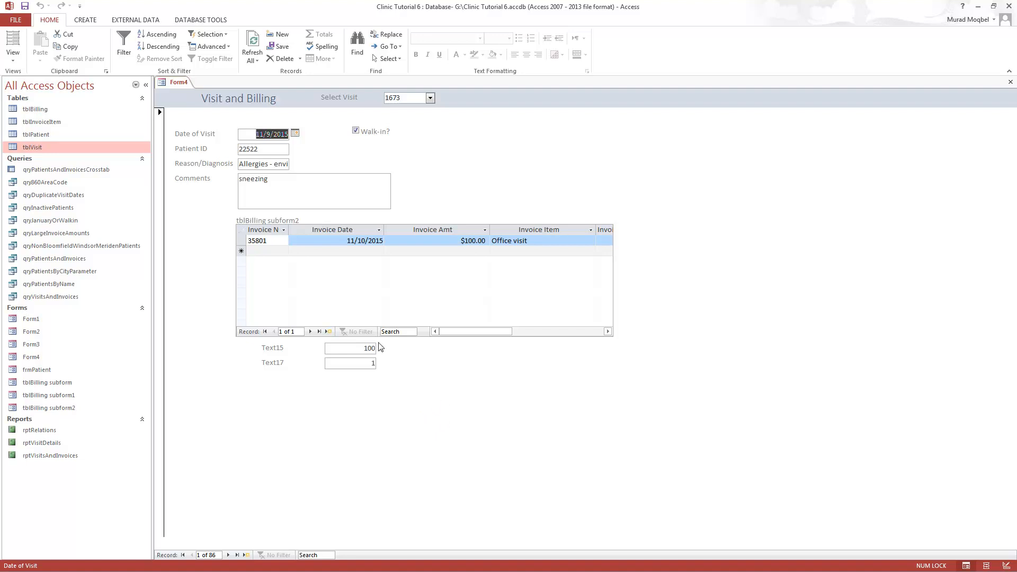
left_click(13, 55)
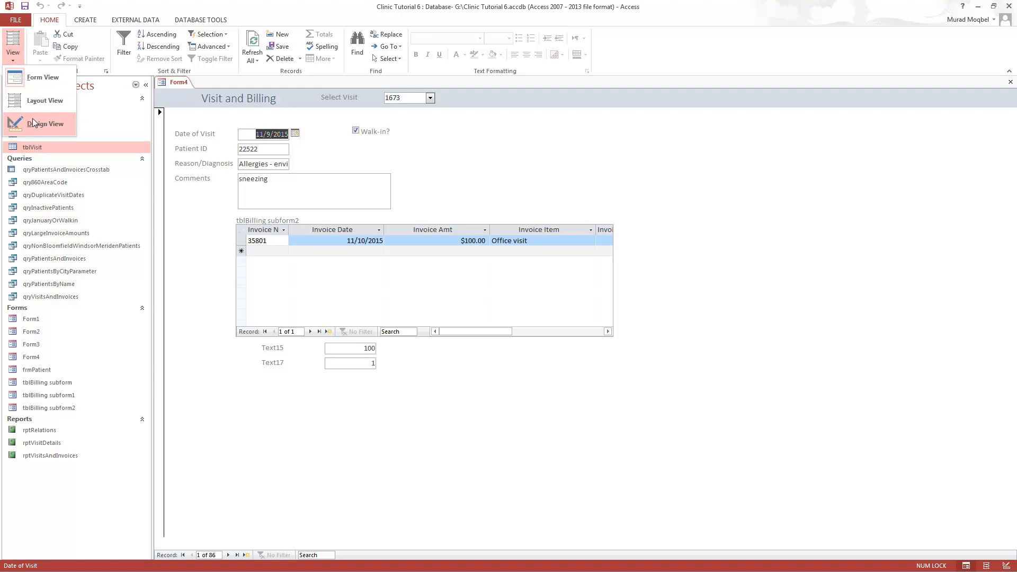
left_click(33, 118)
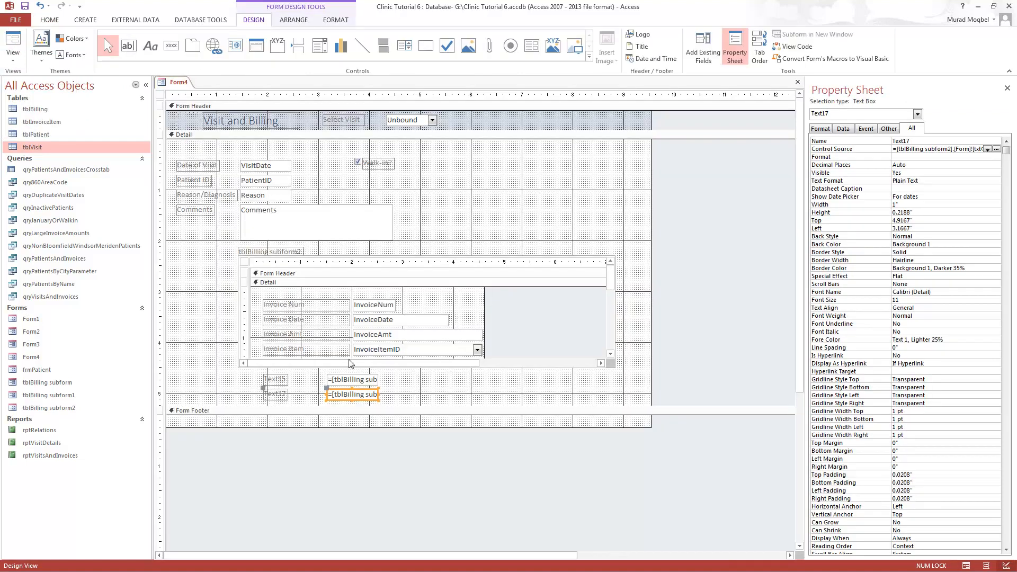
Set the ControlTip Text of the invoice total text box to Total.
left_click(437, 398)
left_click(371, 383)
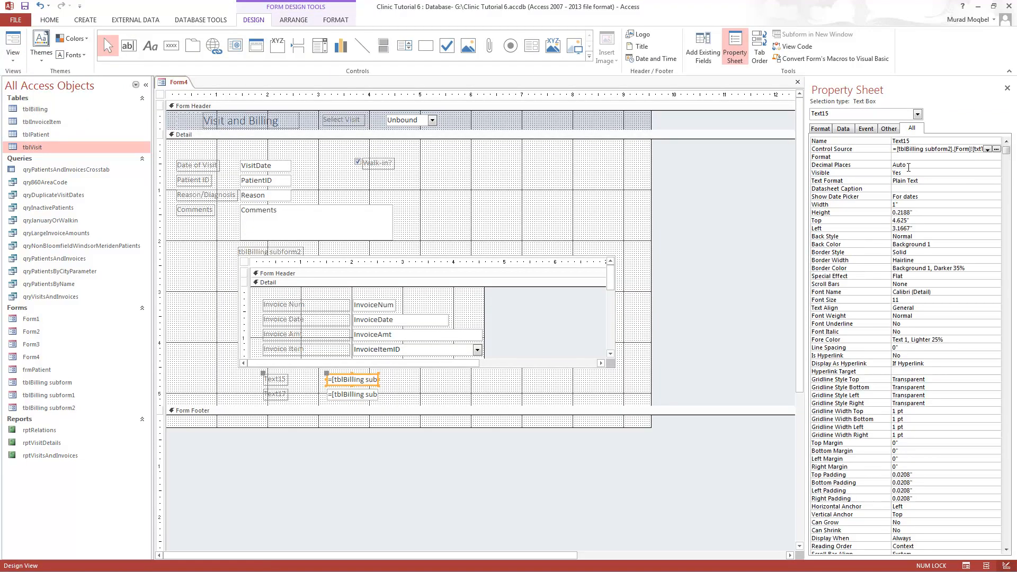
left_click(888, 128)
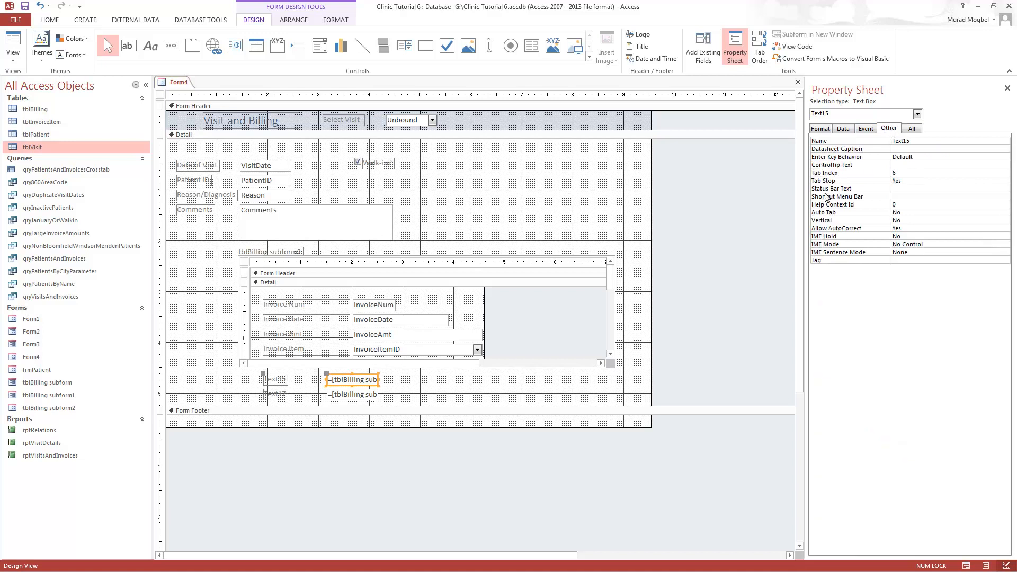
left_click(916, 164)
Check the total text box's control tip in Form View and return to Design View.
left_click(13, 41)
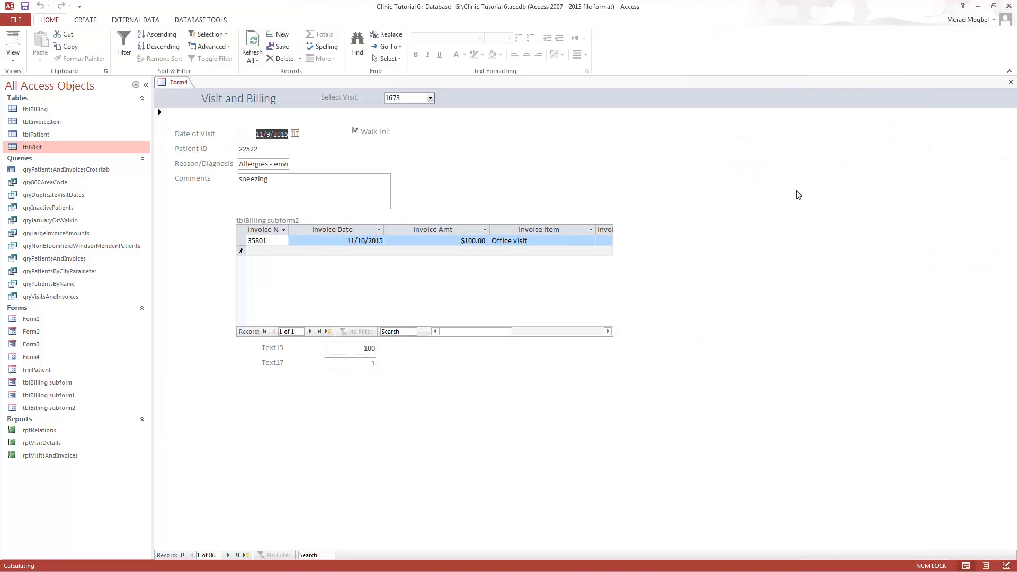
mouse_move(367, 349)
left_click(13, 57)
left_click(44, 133)
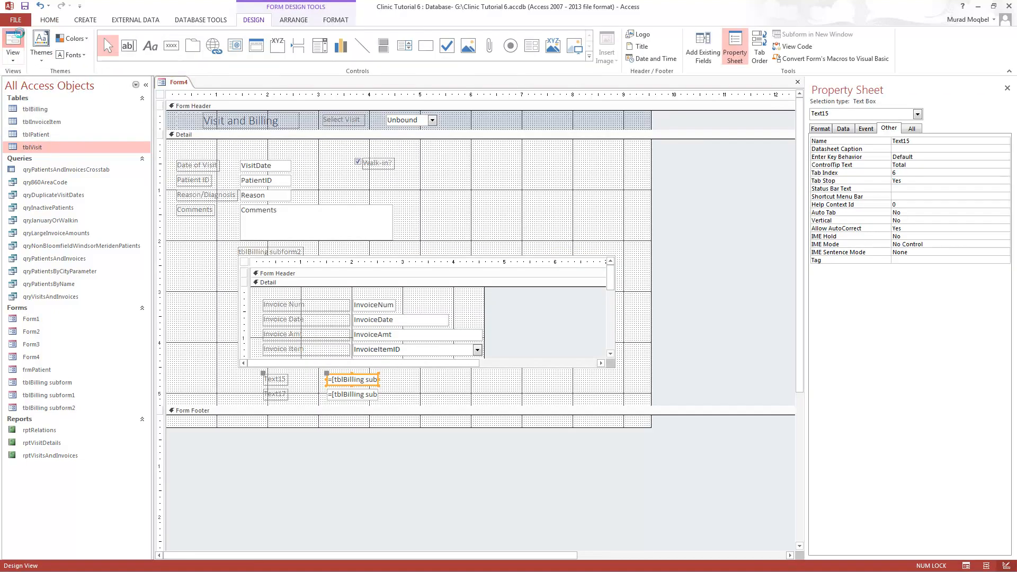
Test the tab order in Form View from Date of Visit through the visit fields and billing subform, and return to Design View.
left_click(12, 43)
left_click(253, 135)
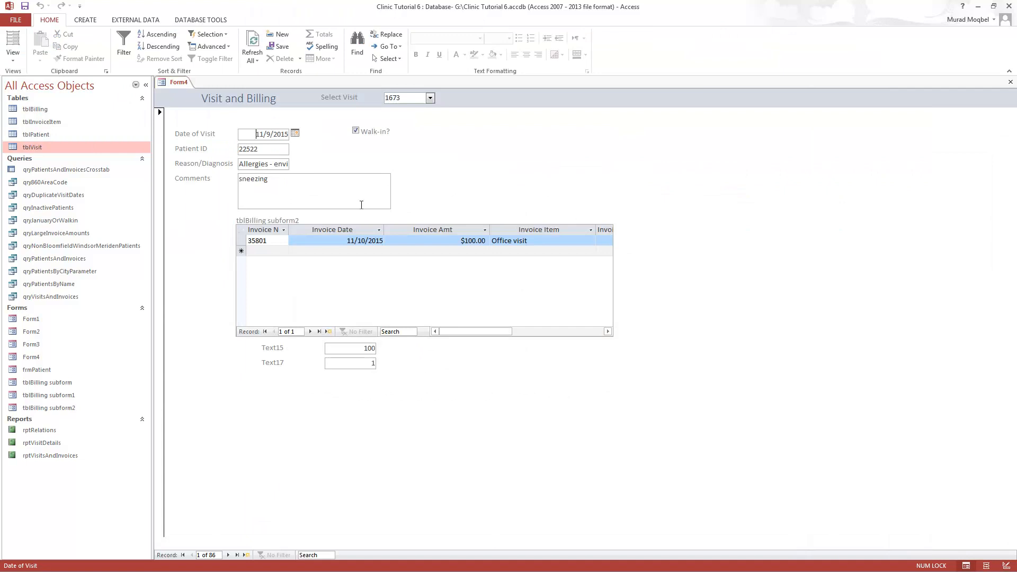
key("Tab")
key("Tab")
key("Tab")
key("Tab")
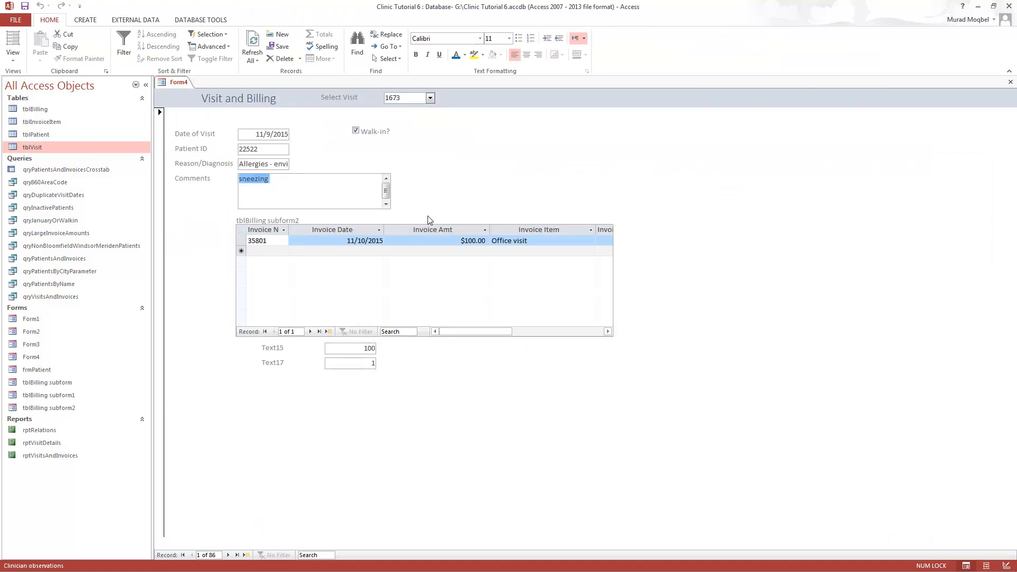
key("Tab")
key("Tab")
key("Tab")
key("Tab")
key("Tab")
key("Tab")
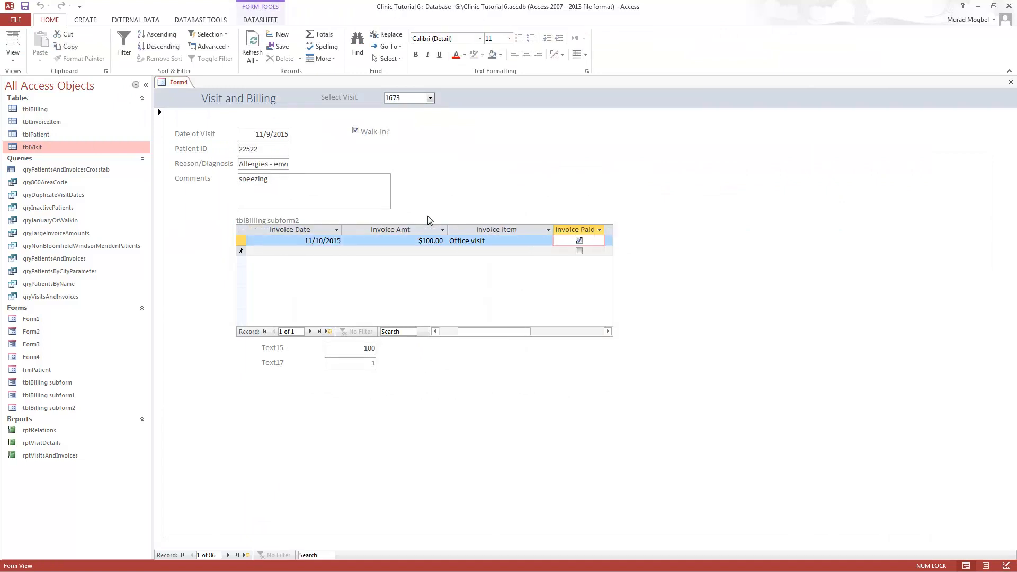
key("Tab")
key("Tab")
key("Tab")
key("Tab")
key("Tab")
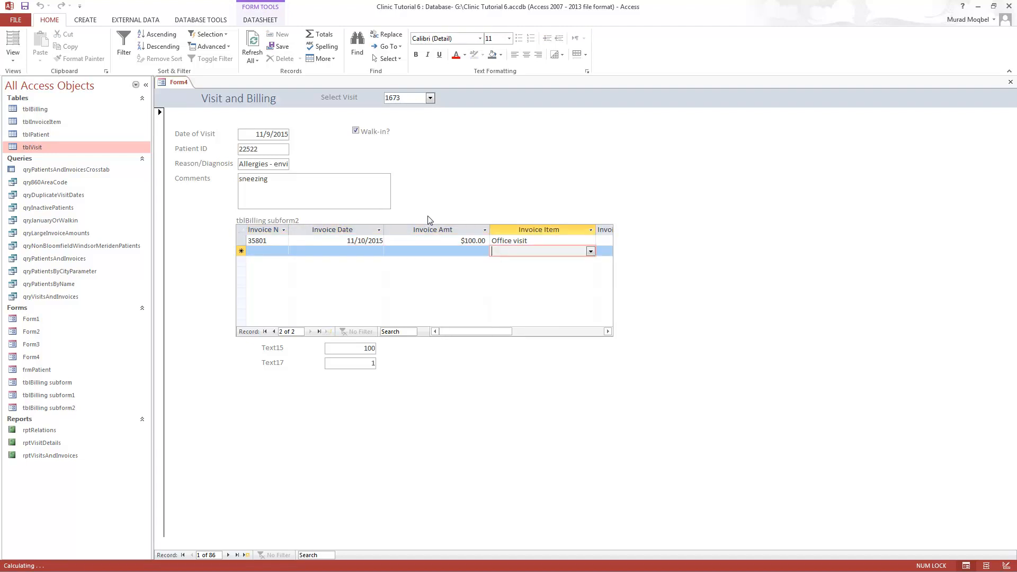
key("Tab")
key("Tab")
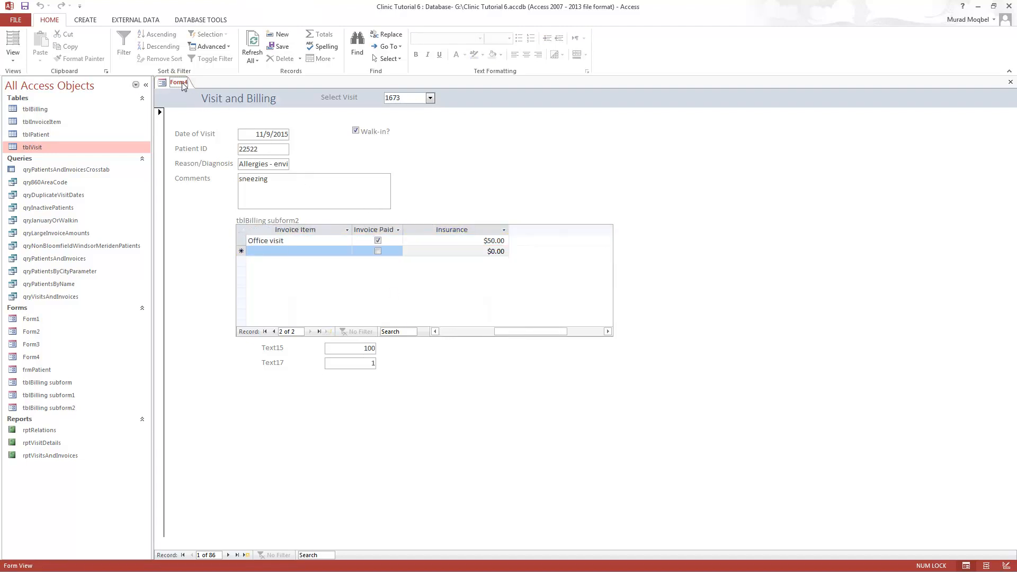
left_click(12, 56)
left_click(33, 127)
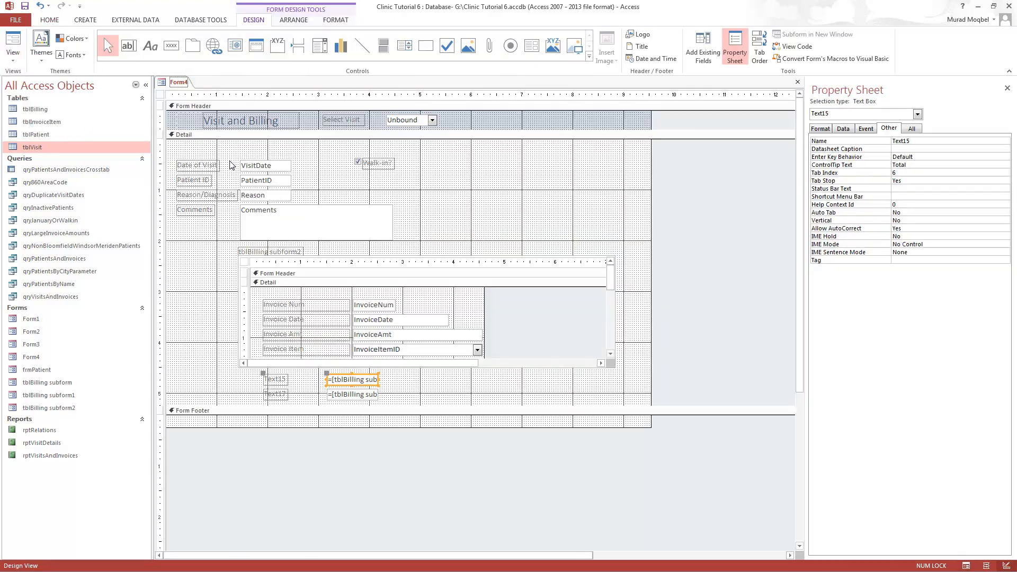
Examine the Tab Index property of the VisitDate and PatientID text boxes.
left_click(257, 165)
left_click(894, 172)
left_click(276, 183)
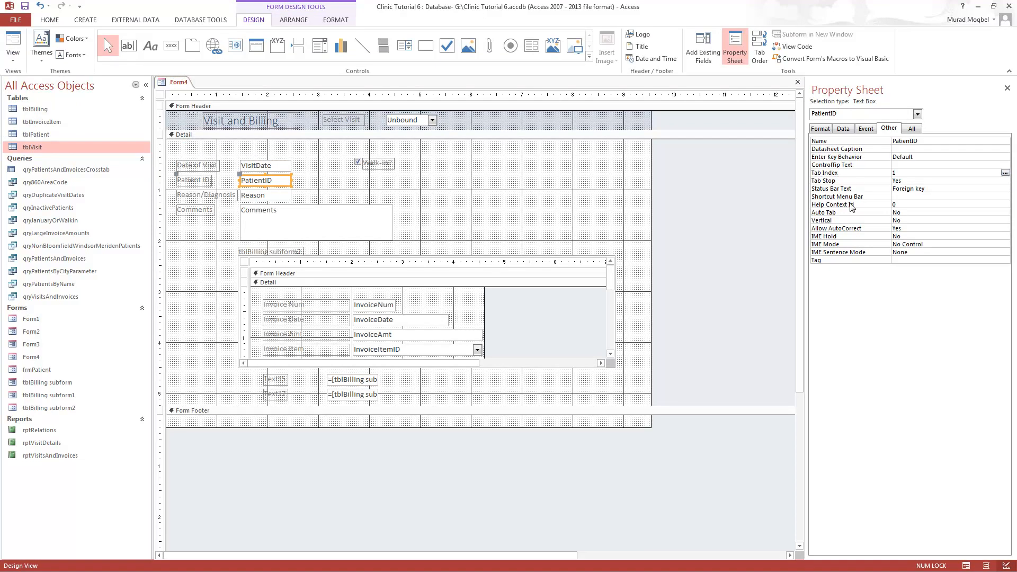
left_click(912, 172)
Close the Visit and Billing form.
right_click(183, 84)
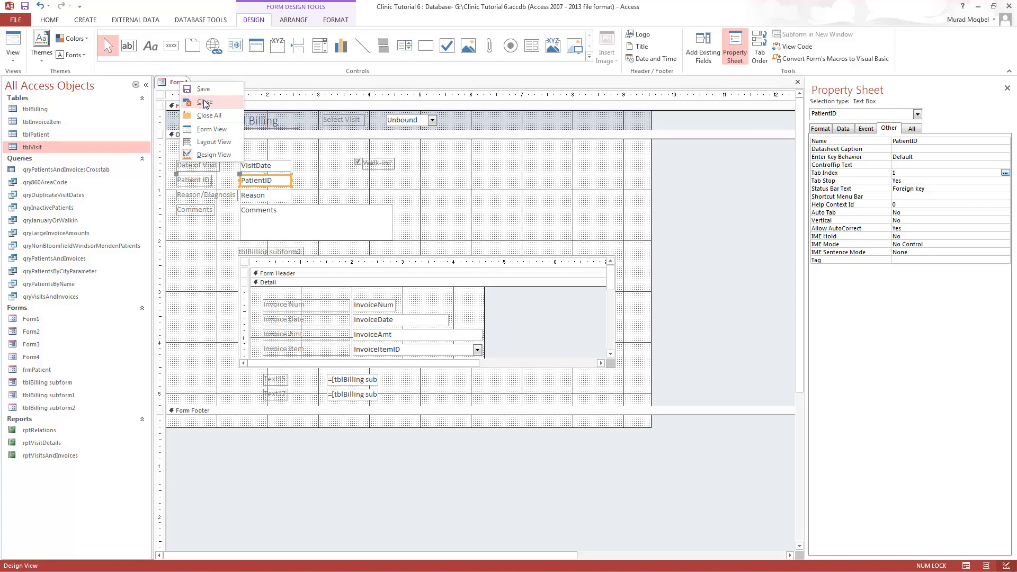
left_click(205, 102)
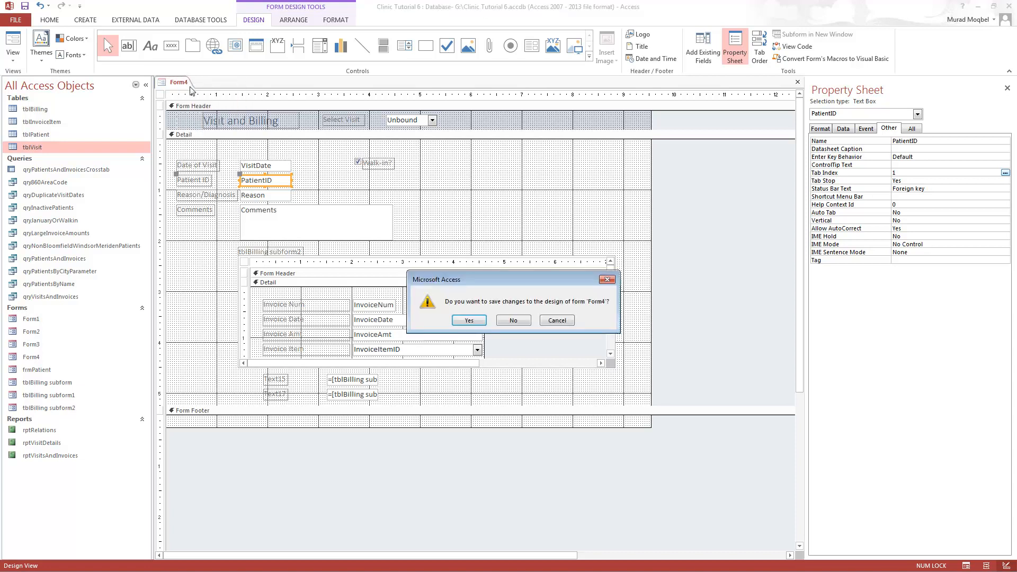